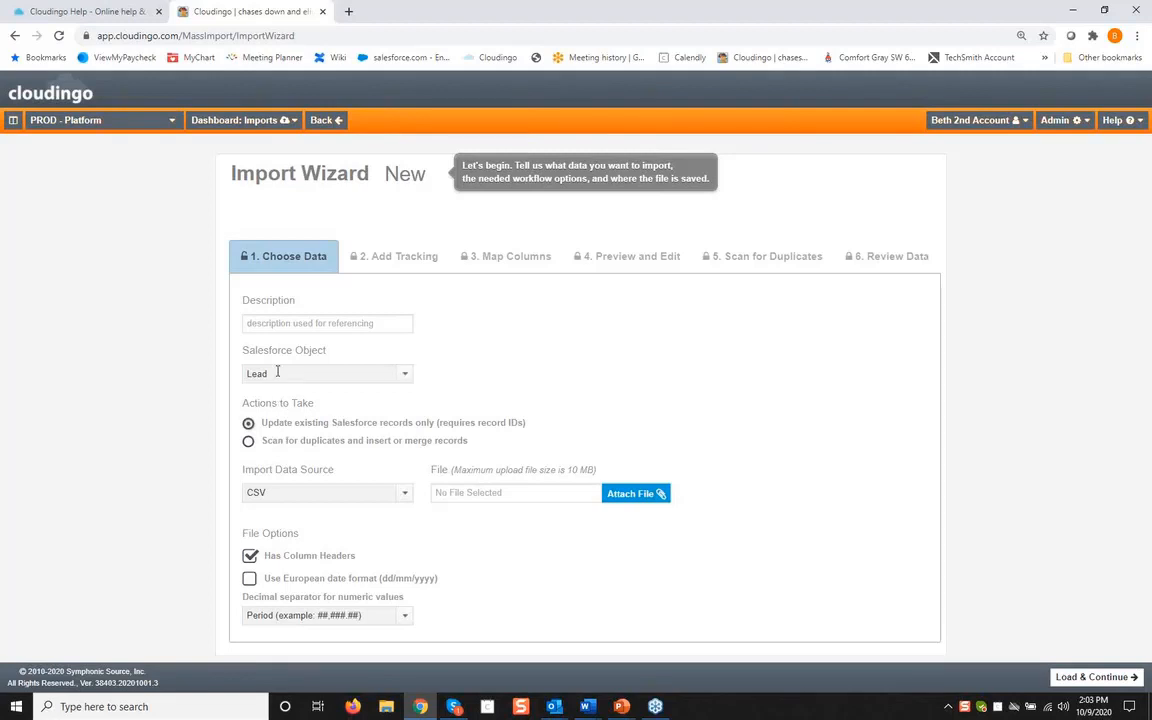
# Describe the new import as "test" and choose Account as its Salesforce object
pyautogui.click(282, 329)
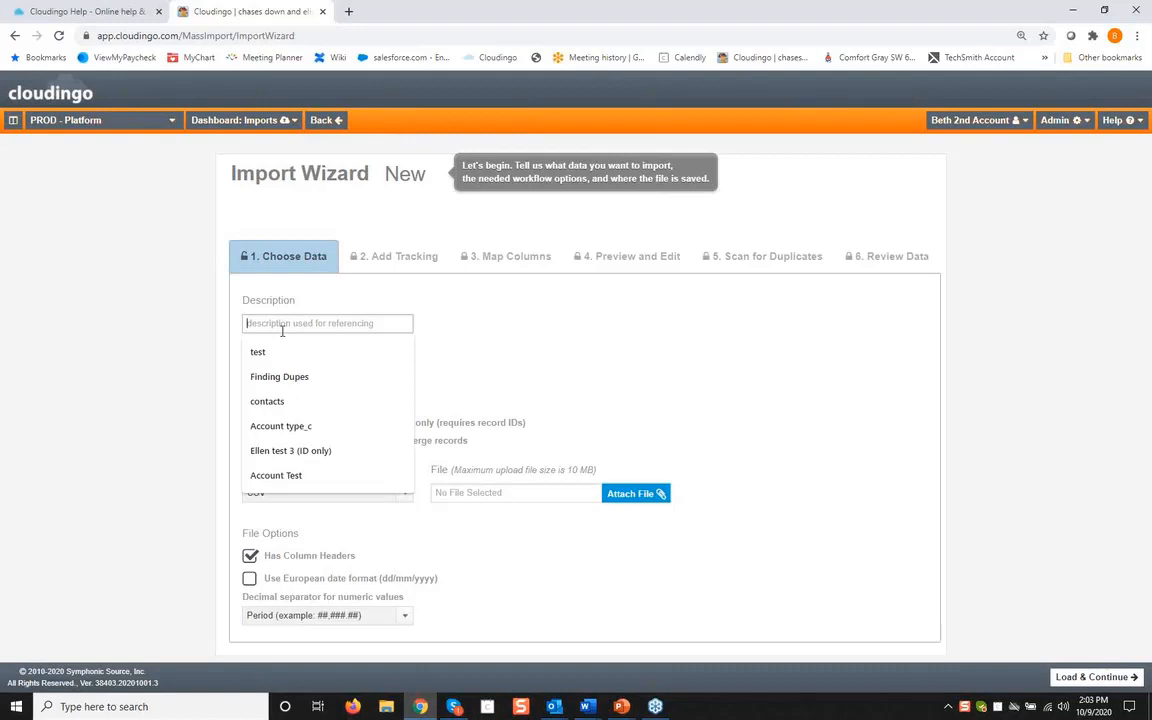
pyautogui.click(283, 352)
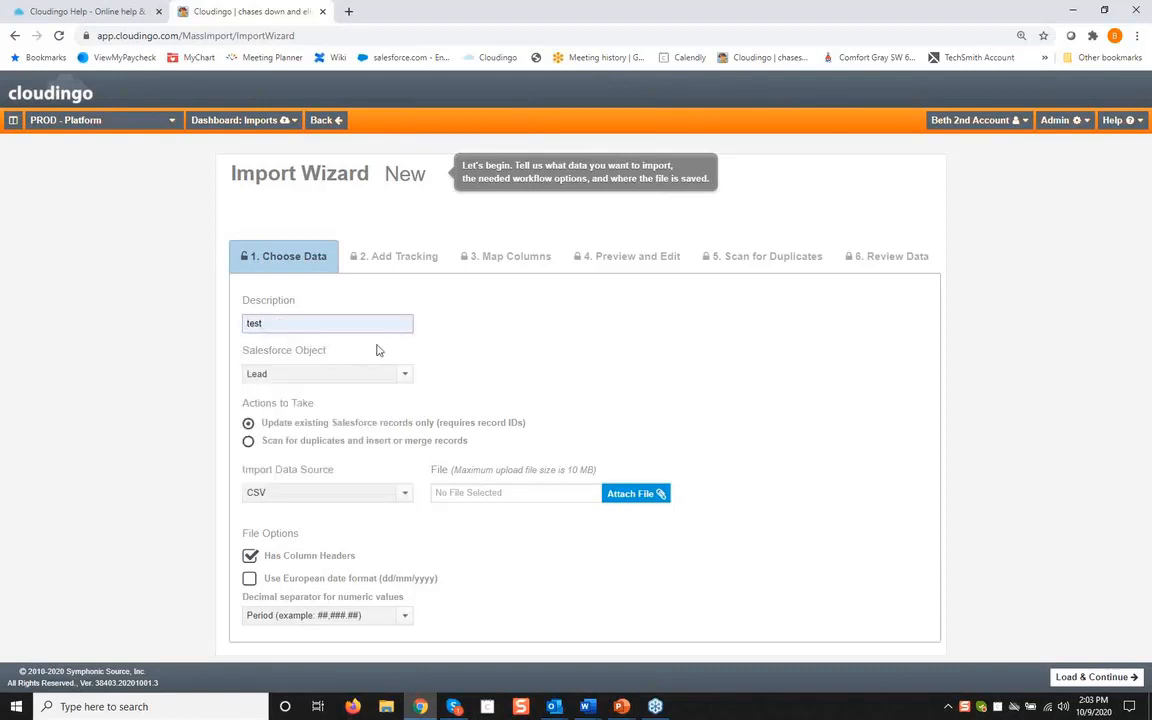
pyautogui.click(403, 374)
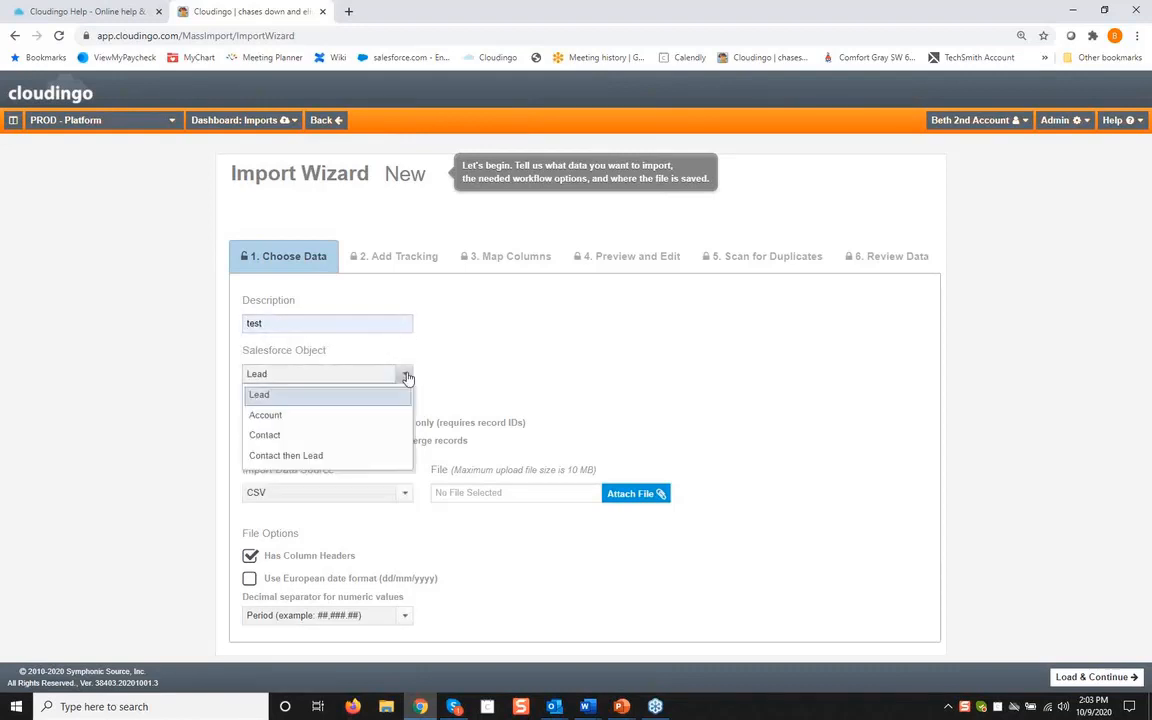
pyautogui.click(299, 416)
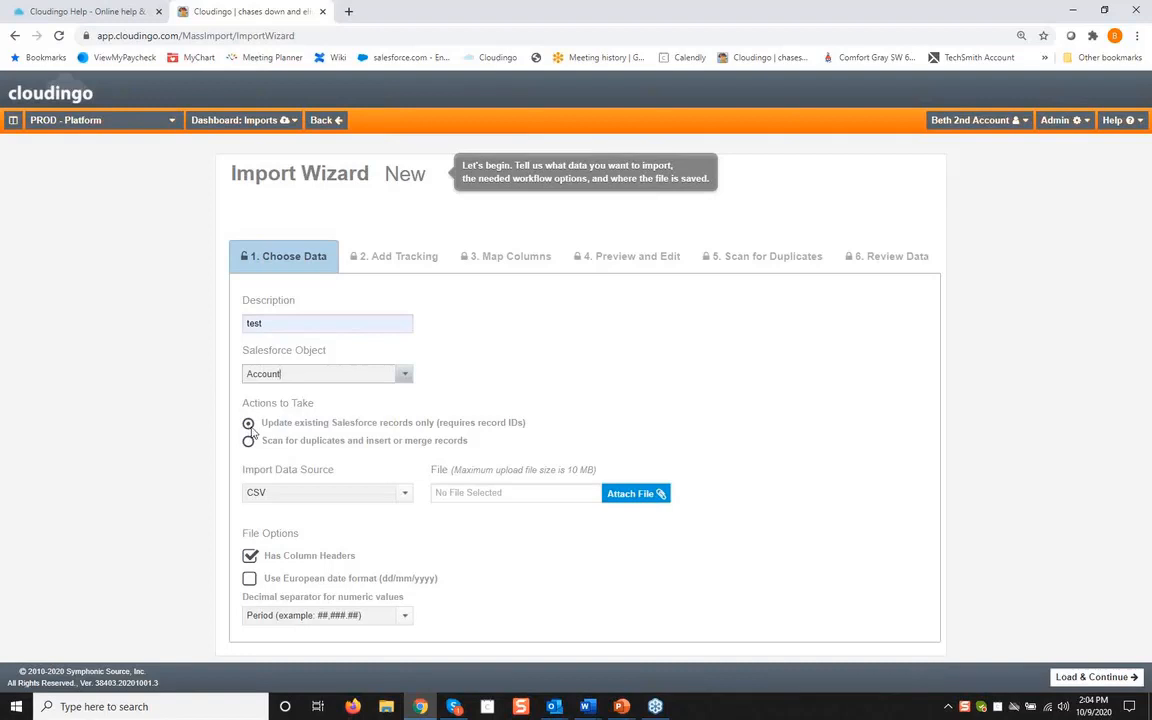
# Attach the CSV file "Annual revenue update 2019" from the Imports folder and load it into the import
pyautogui.click(652, 492)
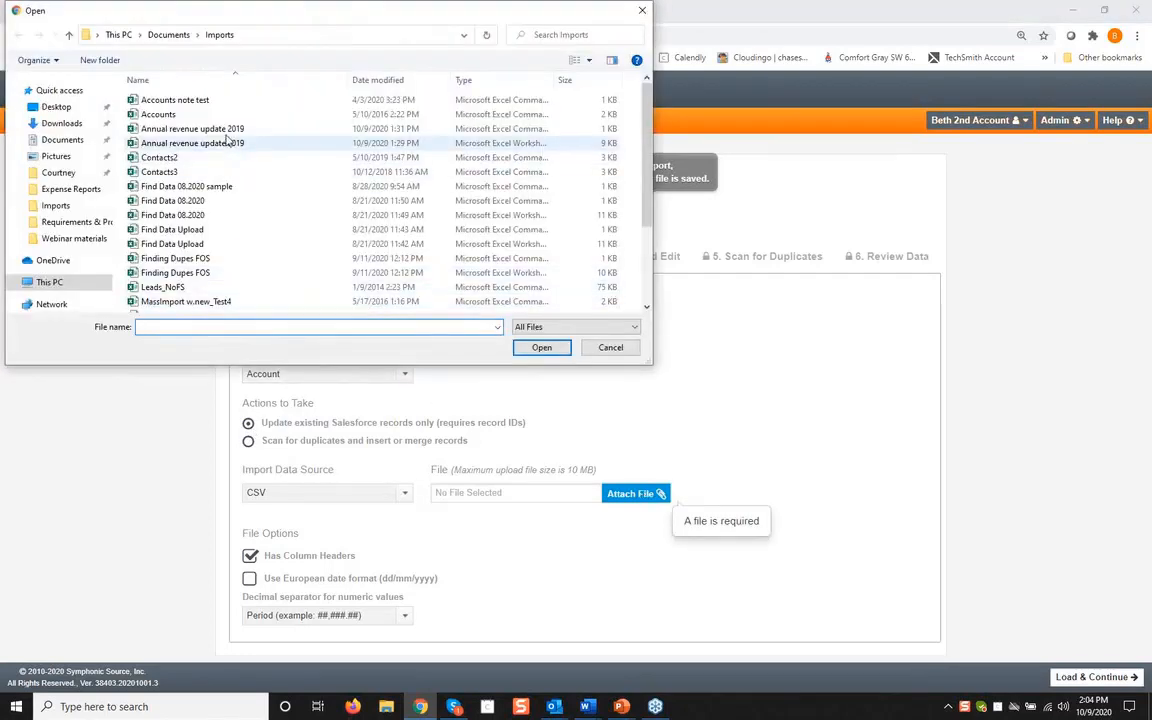
pyautogui.click(234, 131)
pyautogui.click(541, 347)
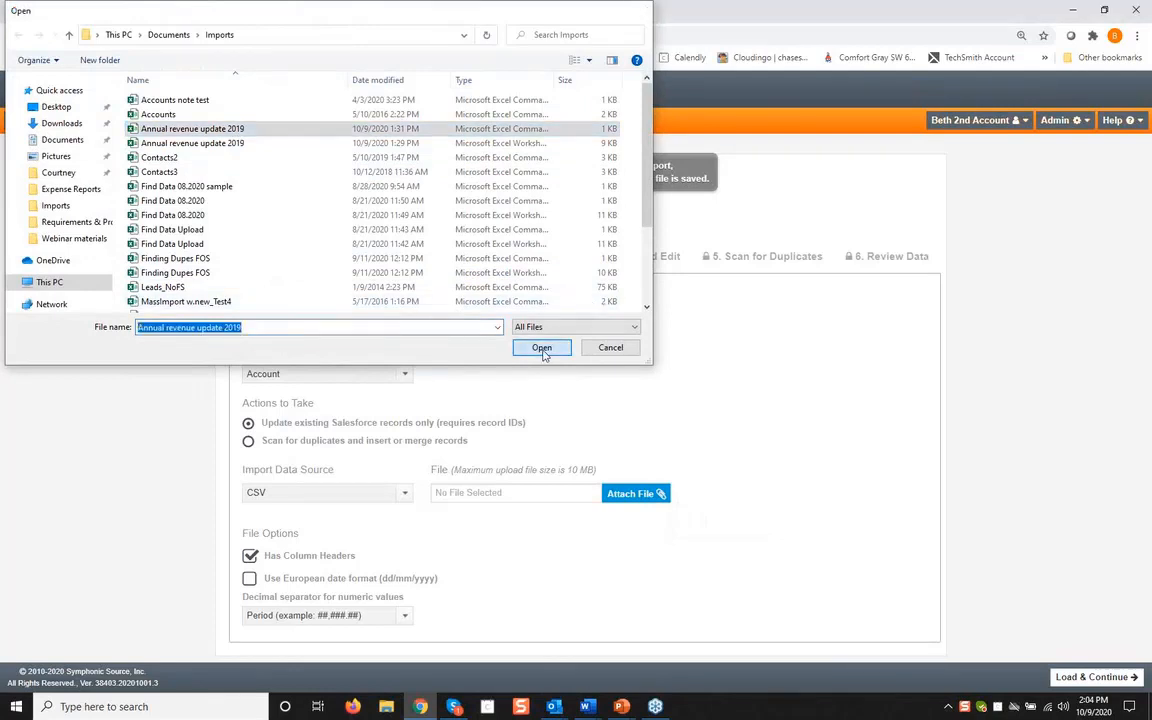
pyautogui.click(1080, 681)
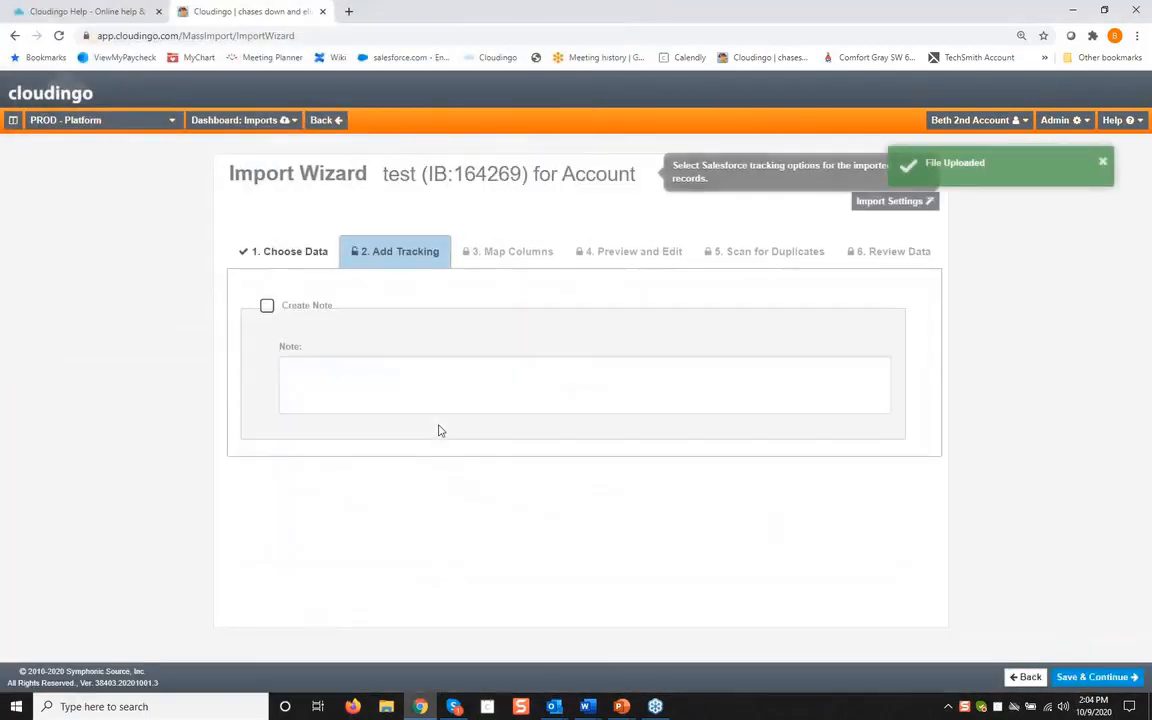
# Continue without a tracking note, keep the default column mapping, and confirm the update of both previewed account records
pyautogui.click(1091, 677)
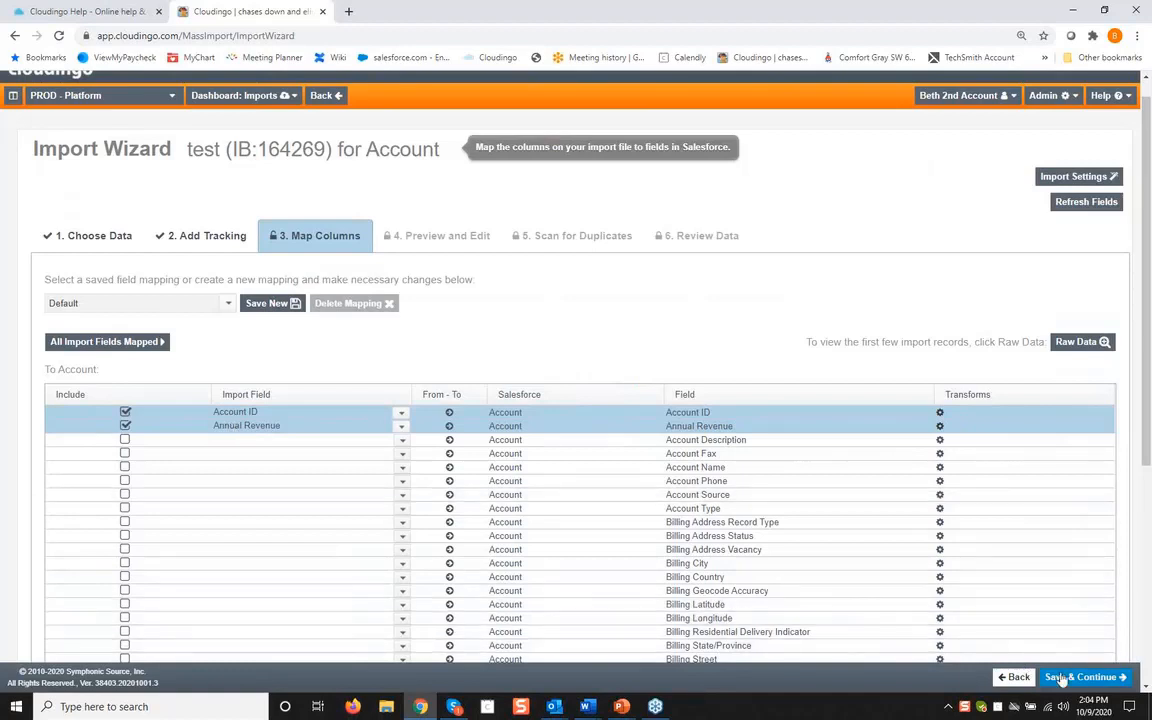
pyautogui.click(1092, 681)
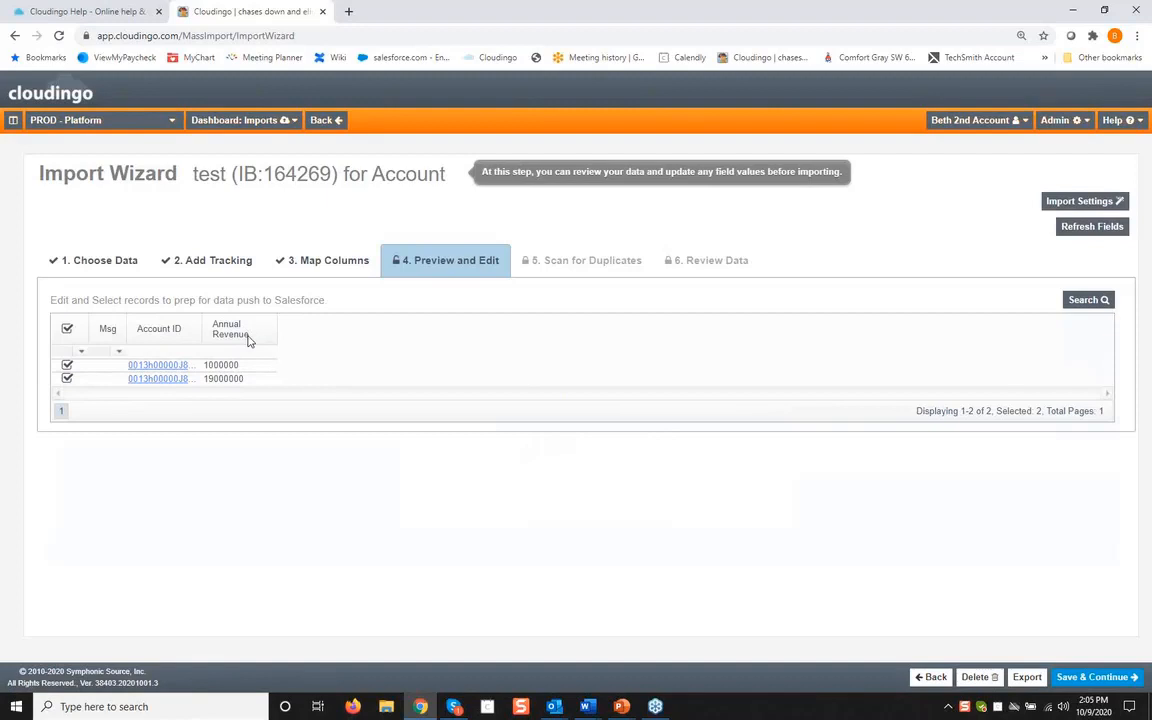
pyautogui.click(1071, 680)
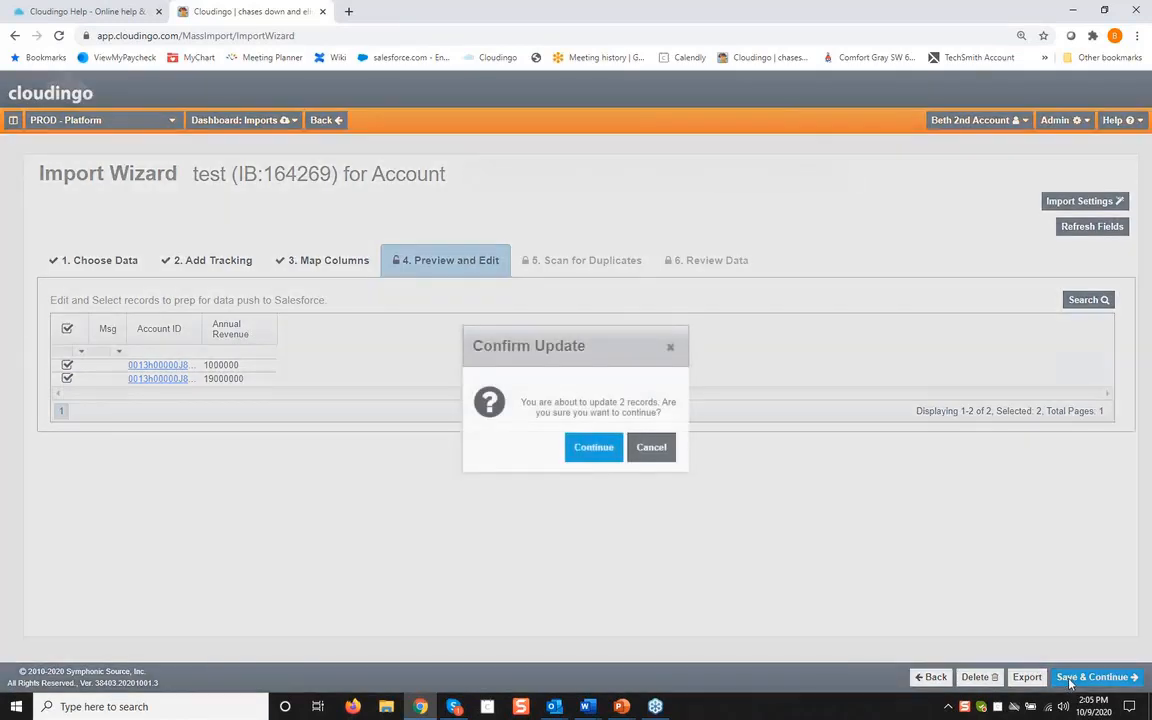
pyautogui.click(596, 452)
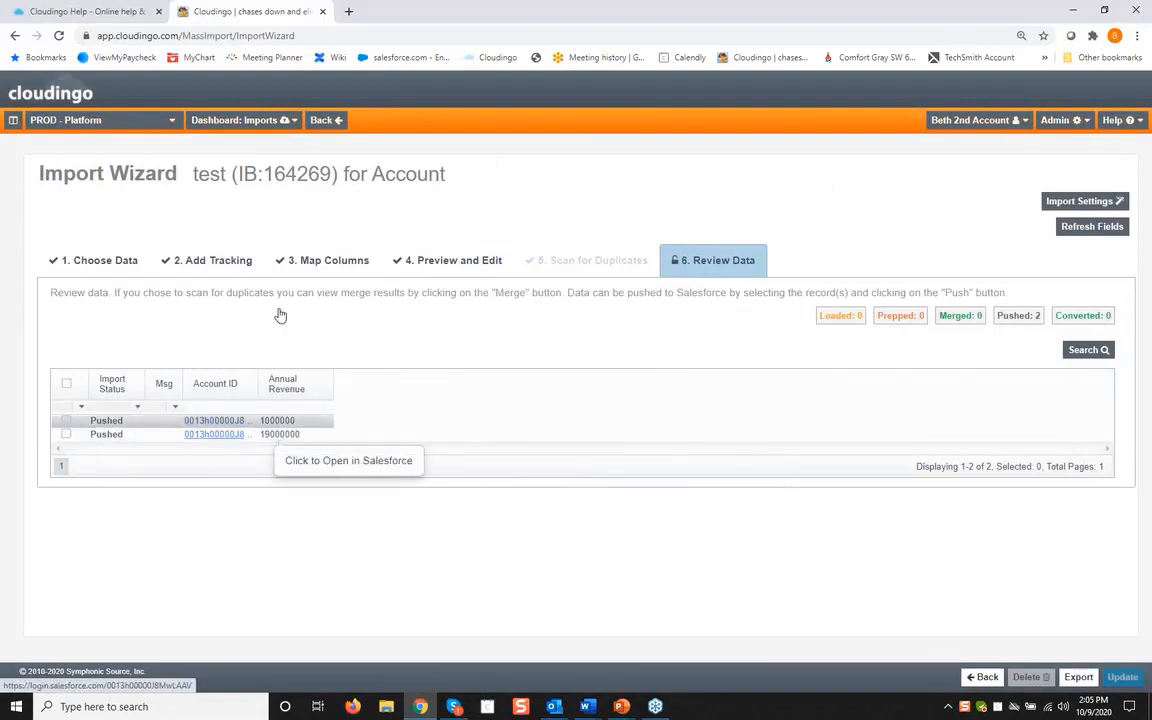
# Leave the finished import and switch to the Data Maintenance dashboard
pyautogui.click(328, 121)
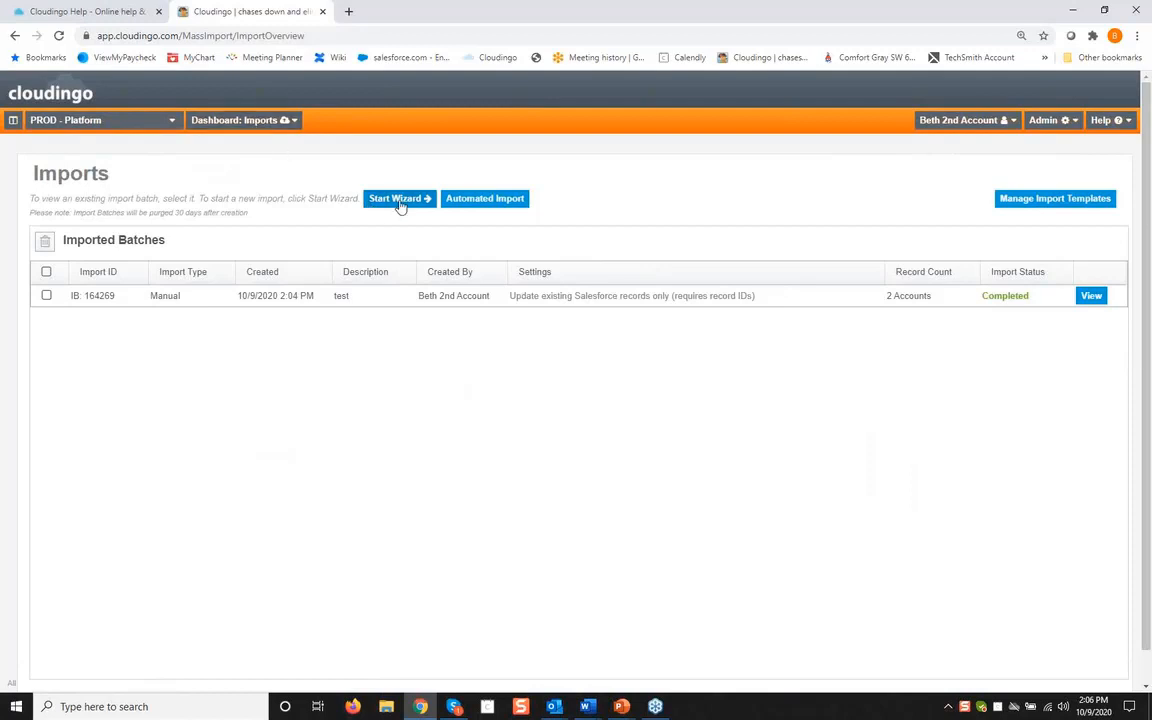
pyautogui.click(225, 124)
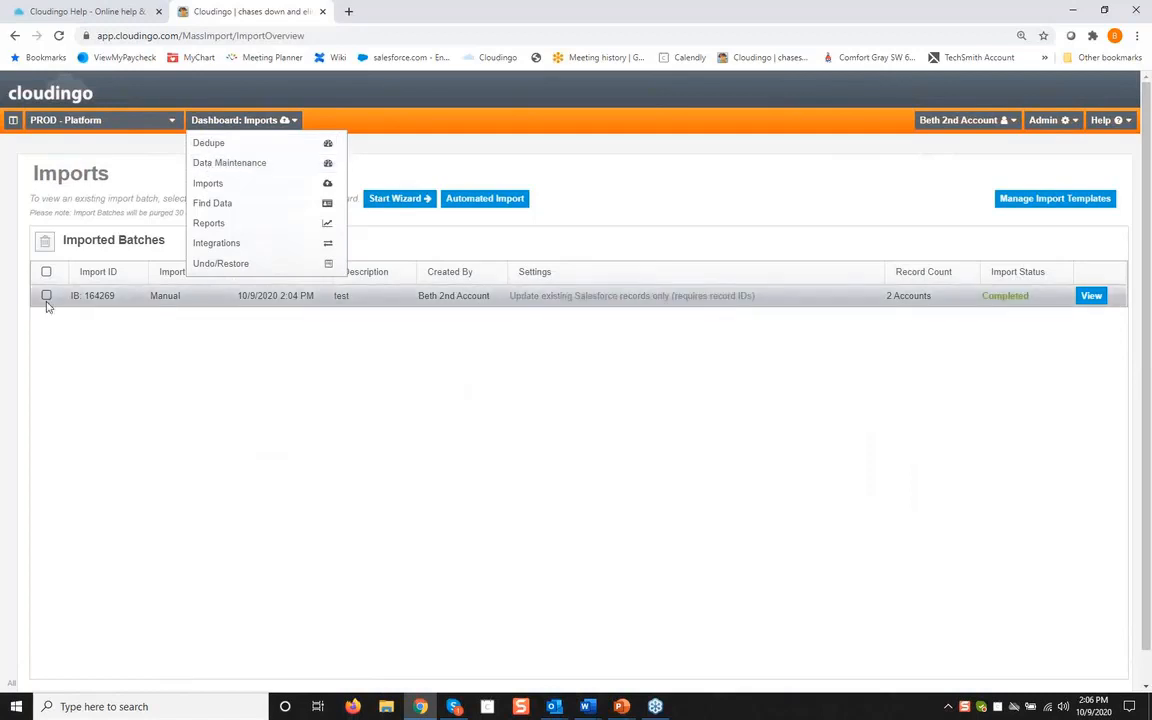
pyautogui.click(215, 166)
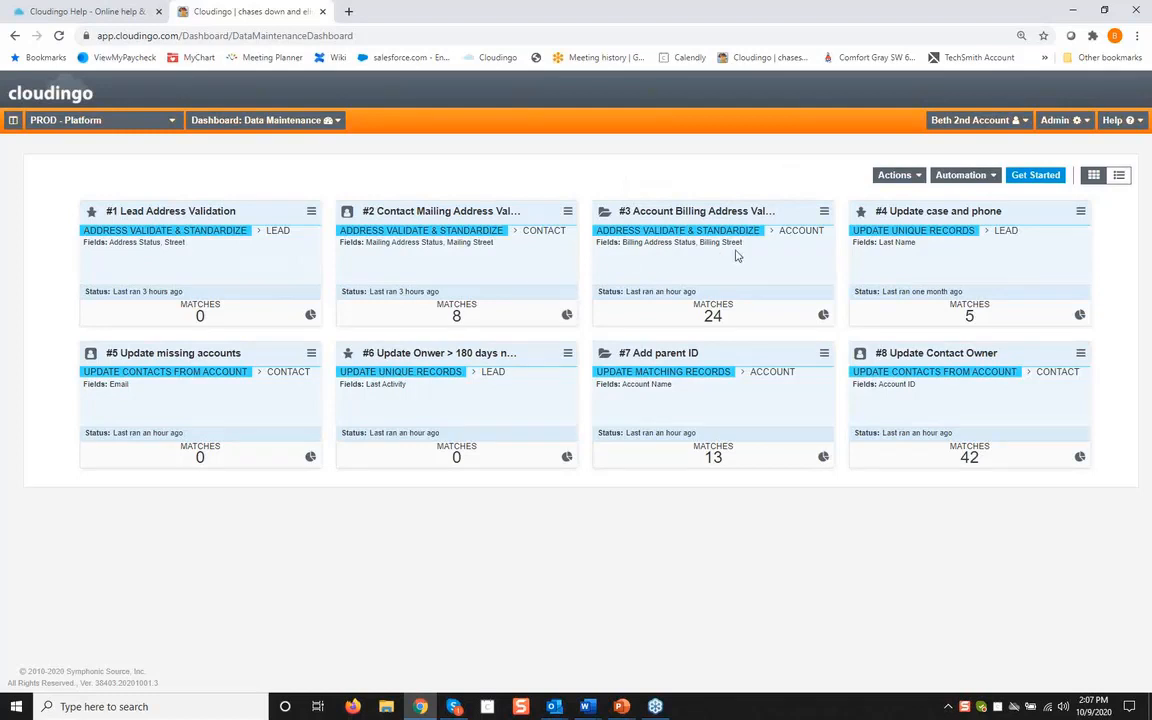
# Start a new maintenance job, look through the available maintenance types, and return to the dashboard without creating it
pyautogui.click(884, 177)
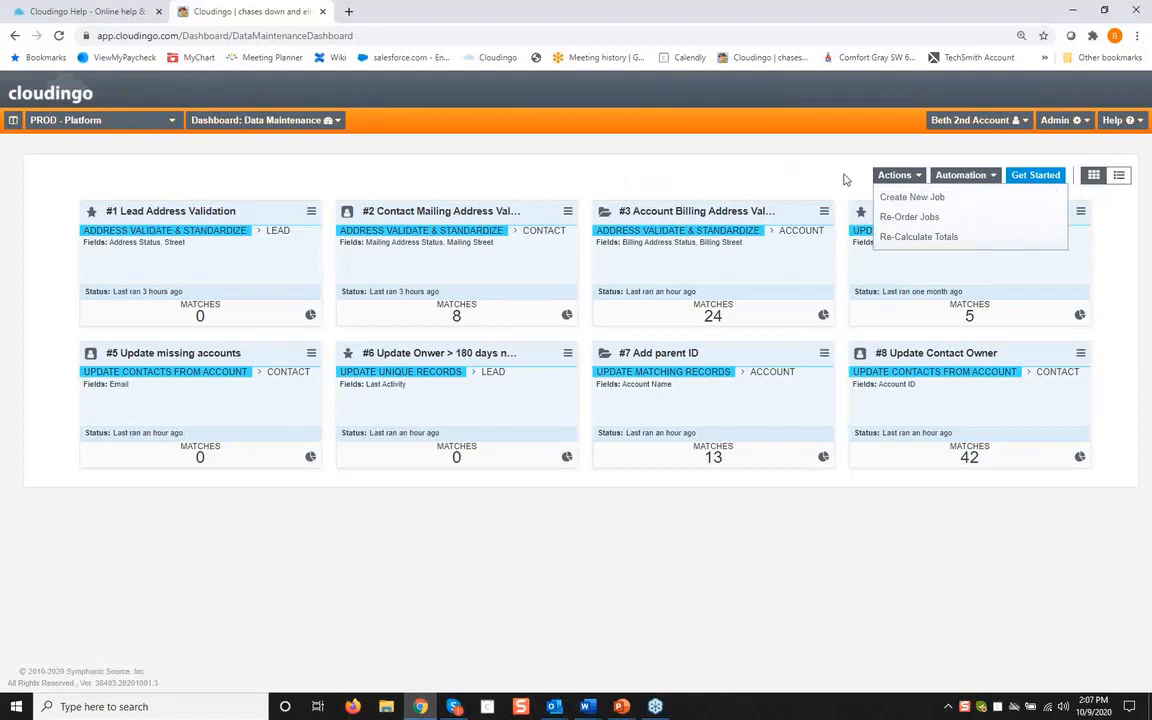
pyautogui.click(812, 177)
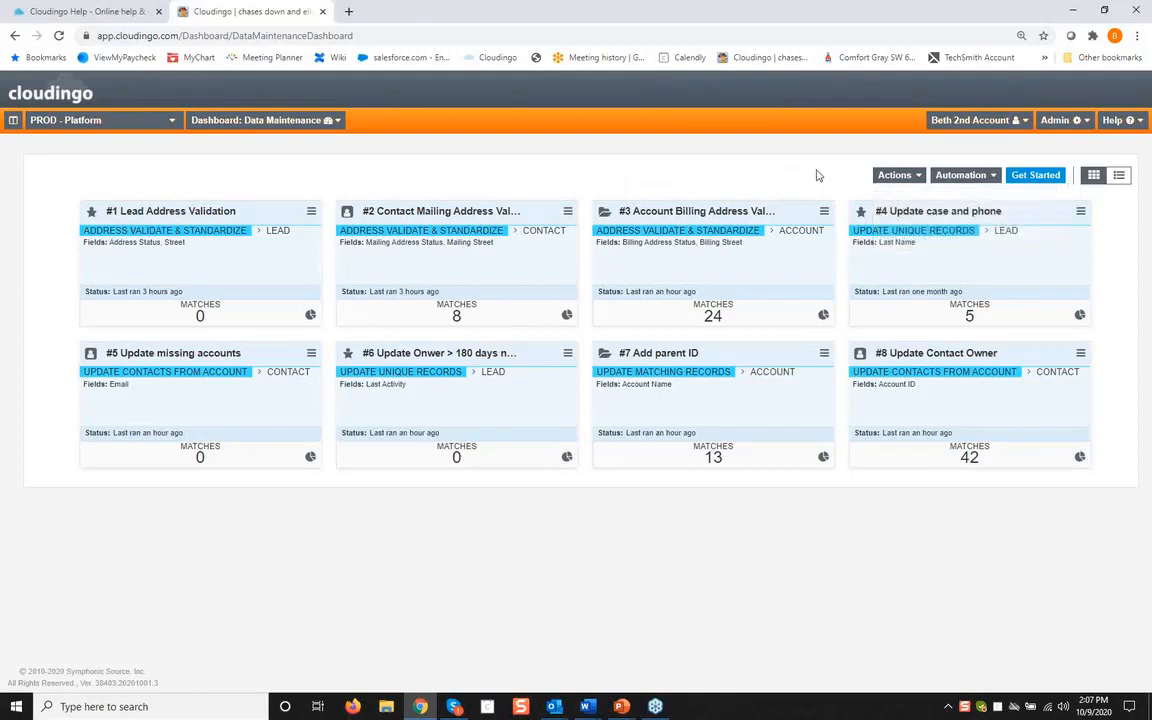
pyautogui.click(881, 176)
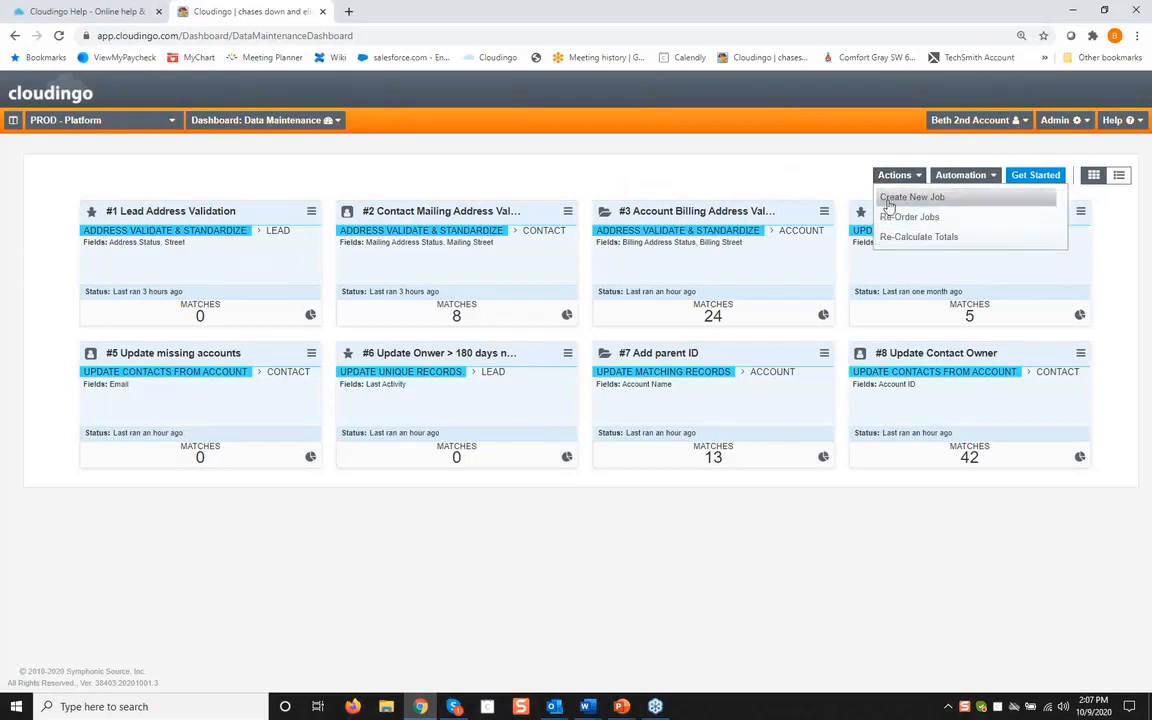
pyautogui.click(889, 198)
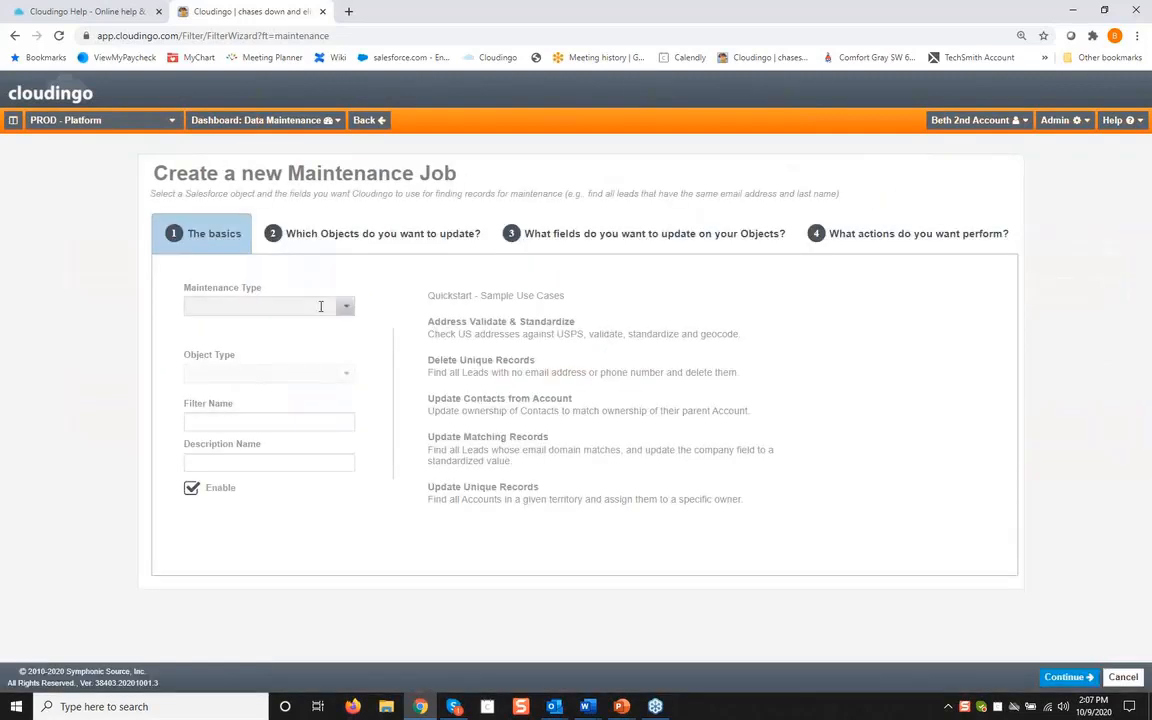
pyautogui.click(340, 312)
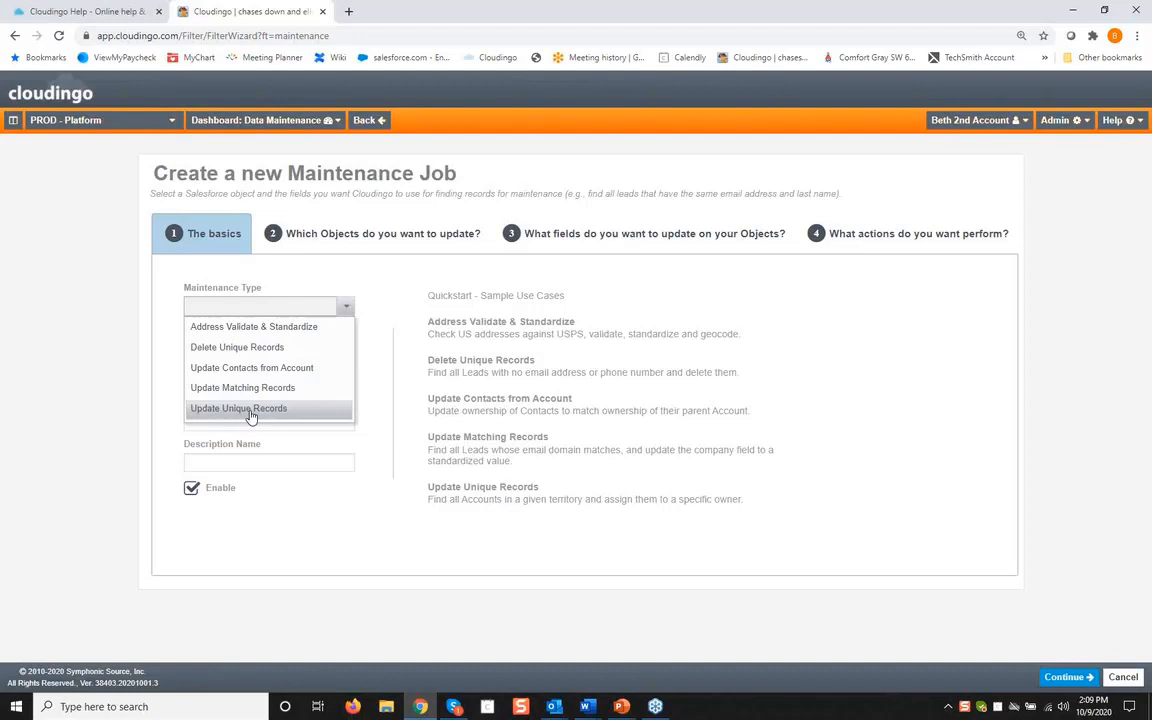
pyautogui.click(419, 300)
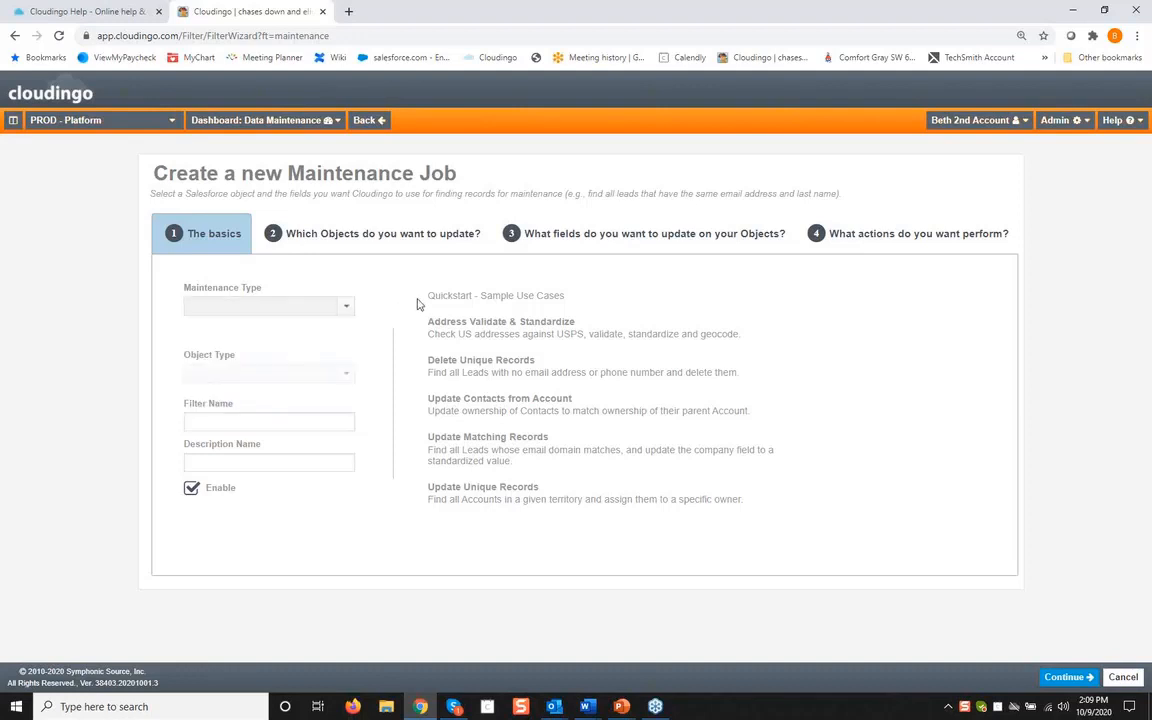
pyautogui.click(381, 124)
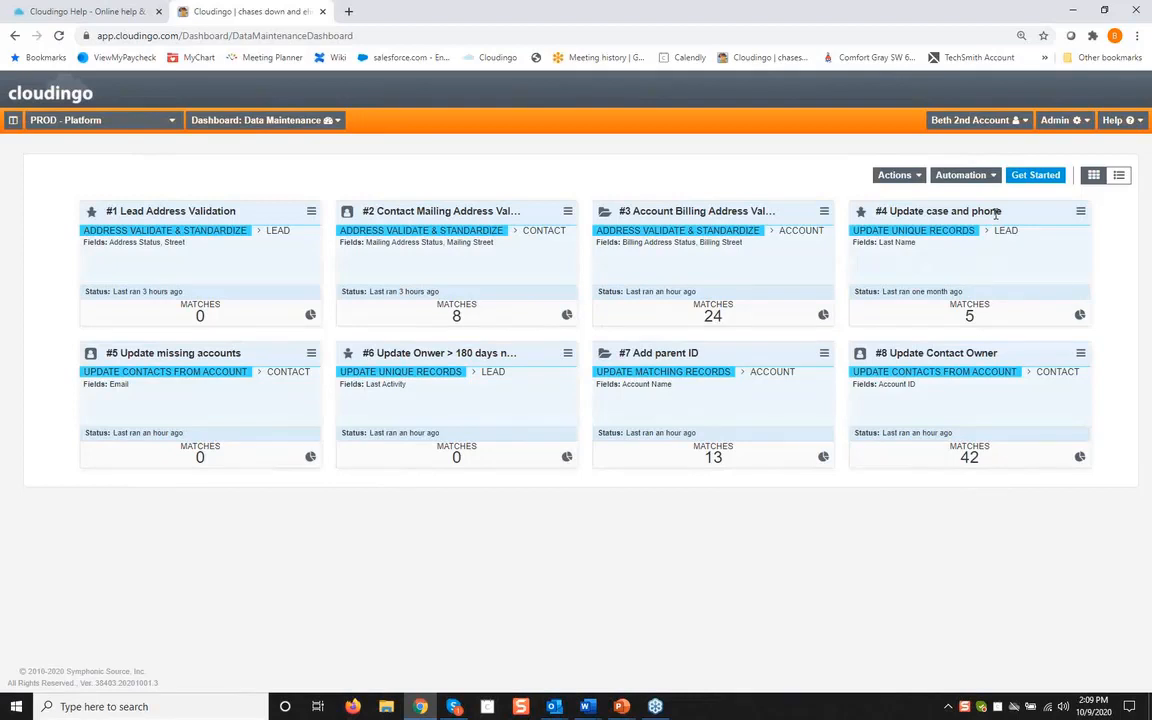
# Open the "Update case and phone" maintenance job for editing and go to its lead selection criteria
pyautogui.click(1080, 214)
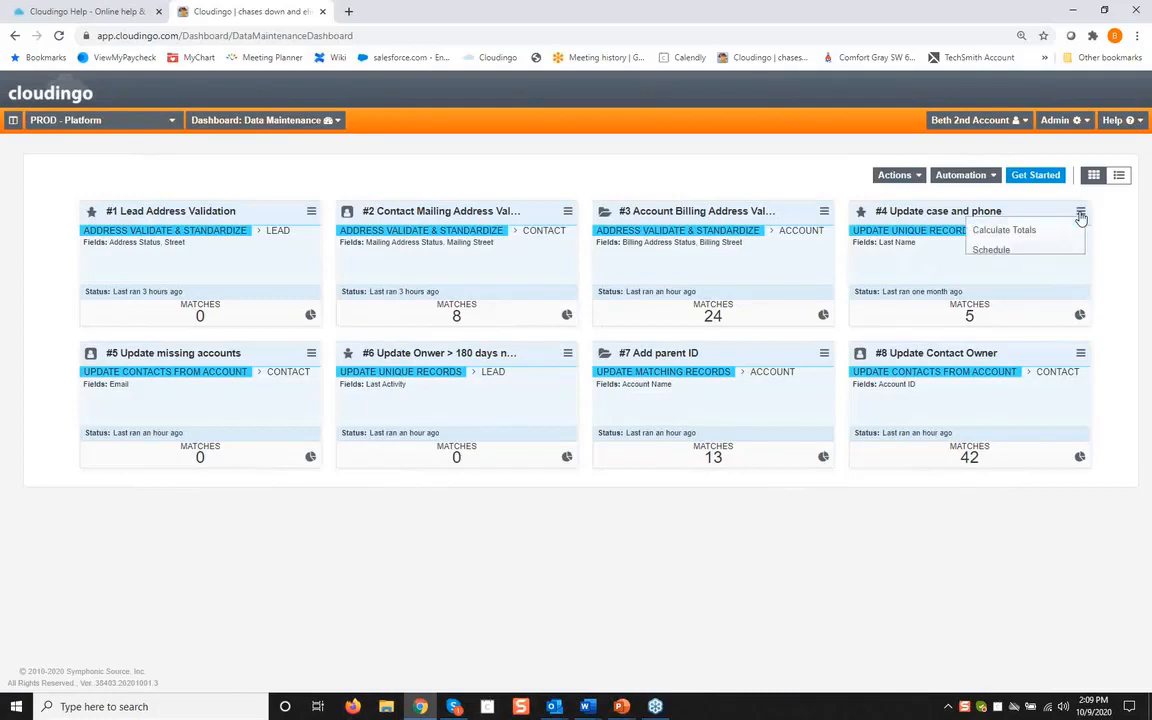
pyautogui.click(983, 270)
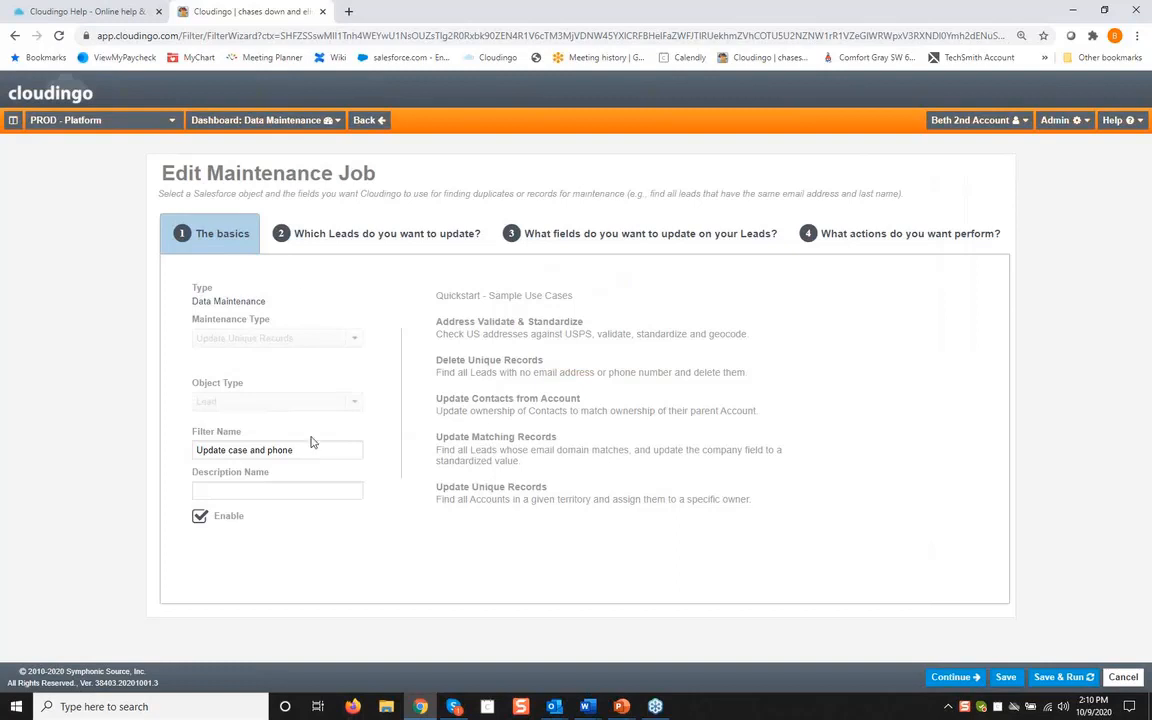
pyautogui.click(327, 241)
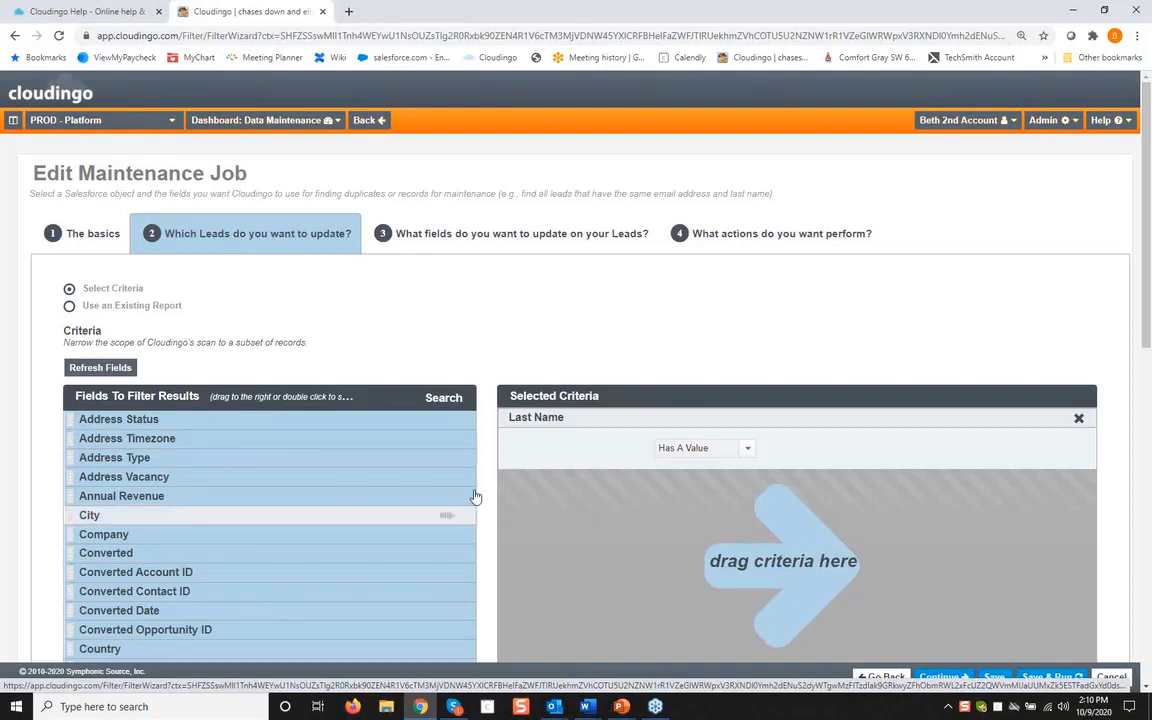
# Search the filter fields for "sta", add Status to the selected criteria, and open its operator choices
pyautogui.scroll(-2, 279, 430)
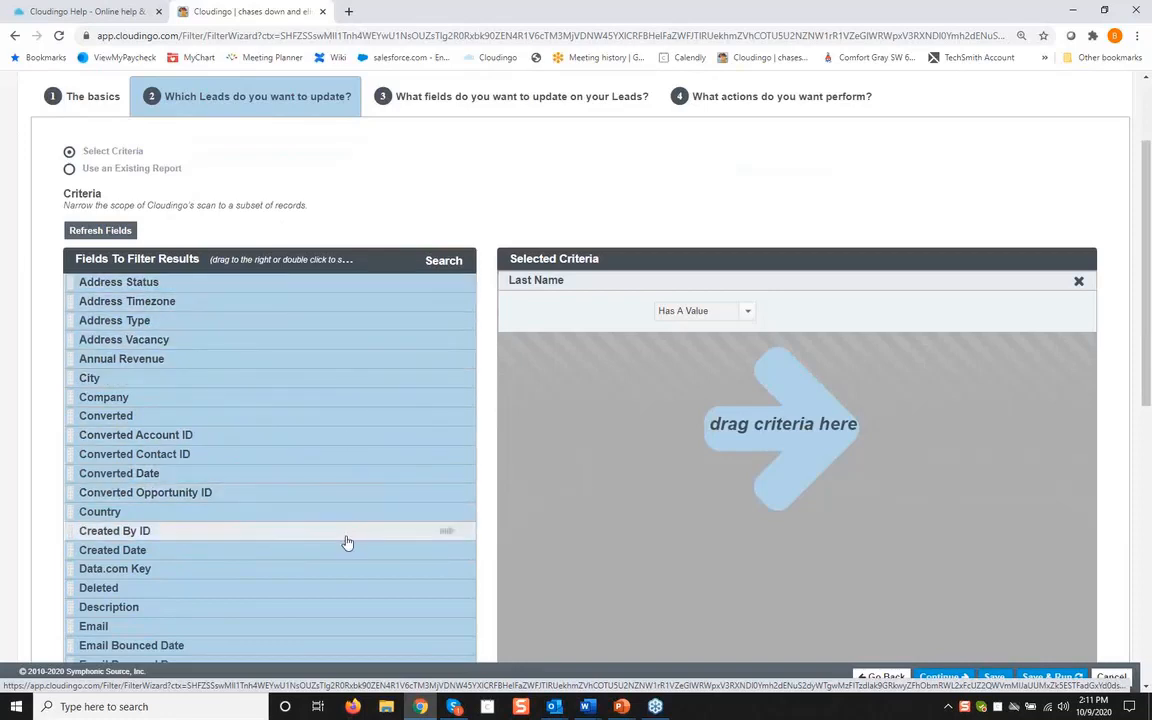
pyautogui.scroll(-1, 347, 485)
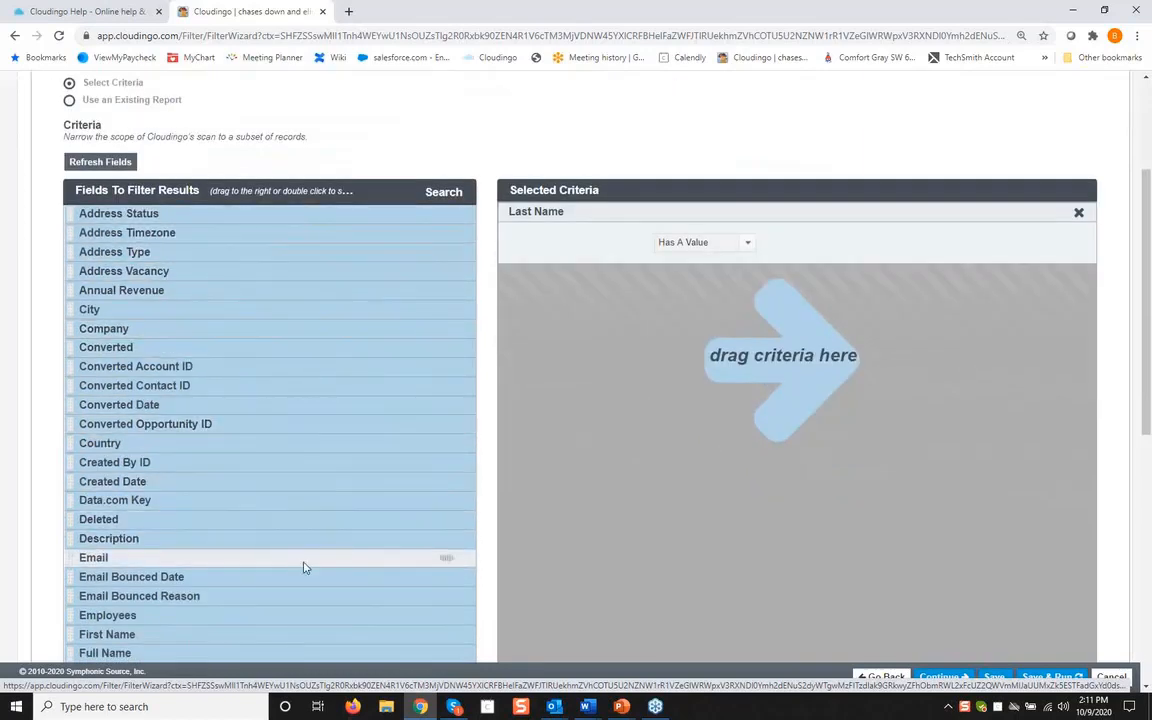
pyautogui.click(433, 195)
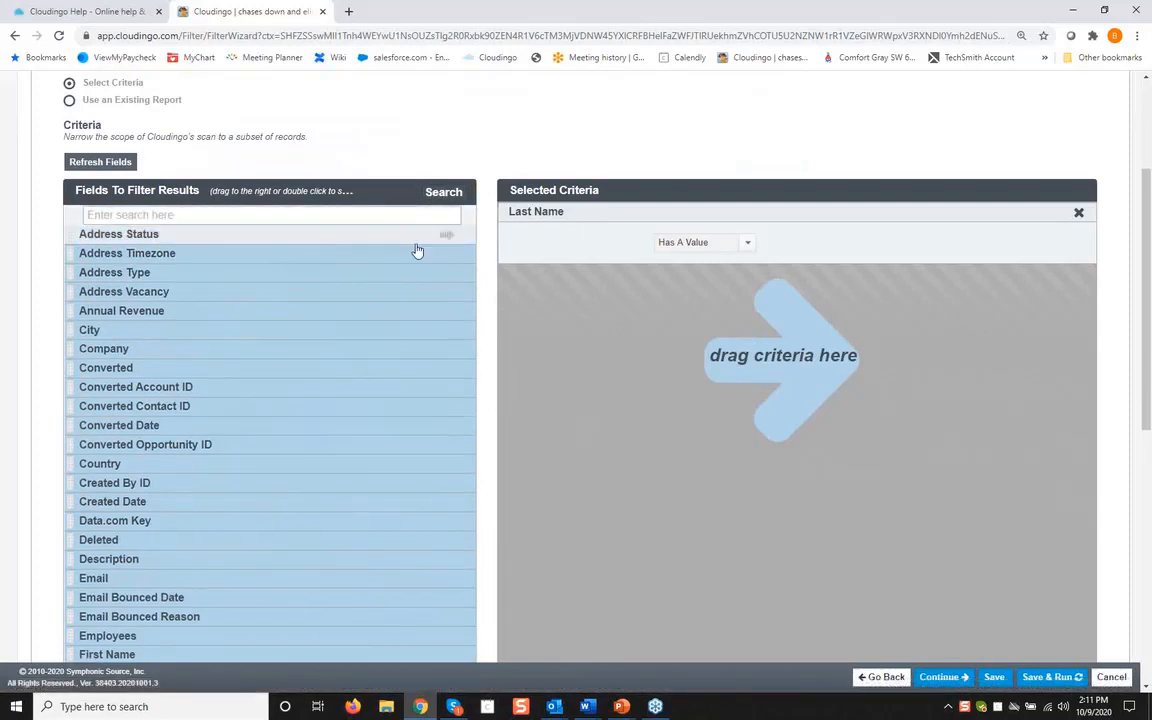
pyautogui.write('sta')
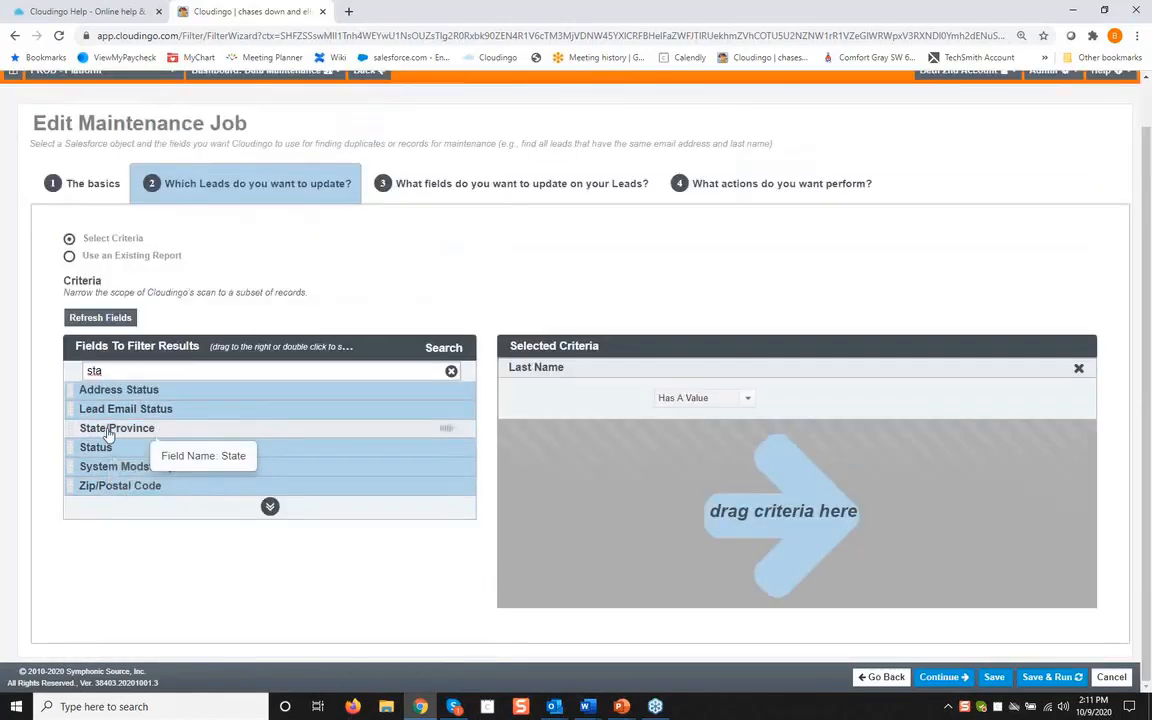
pyautogui.moveTo(95, 447); pyautogui.dragTo(715, 525)
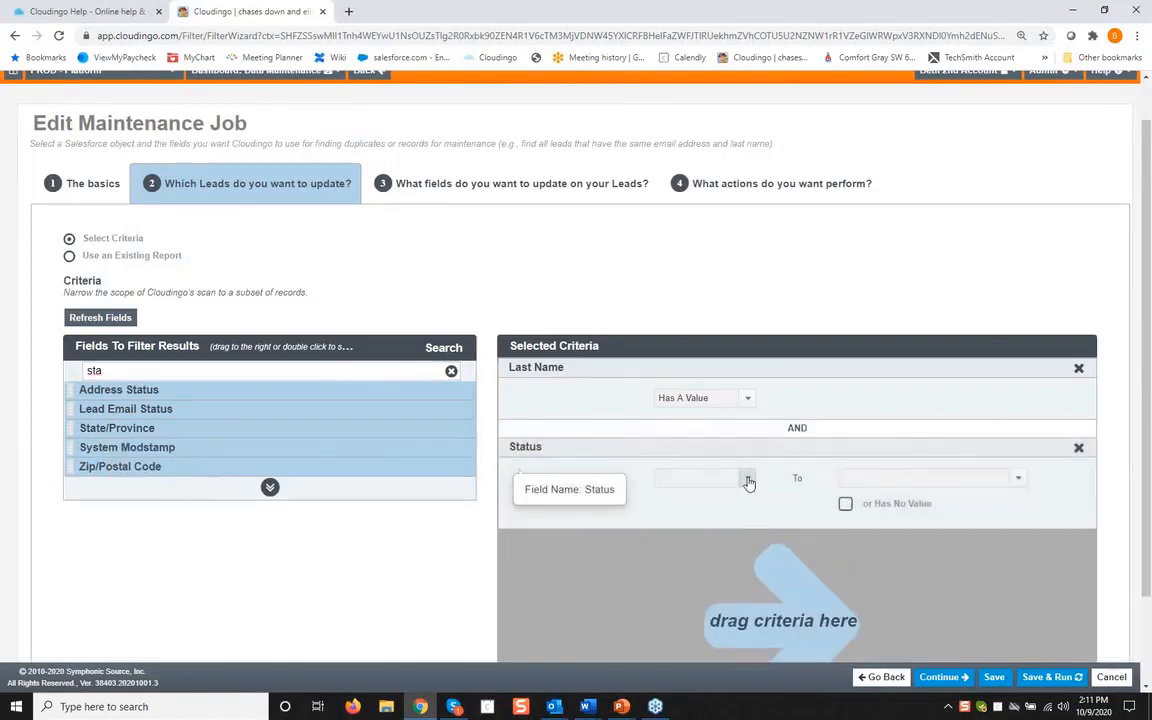
pyautogui.click(747, 479)
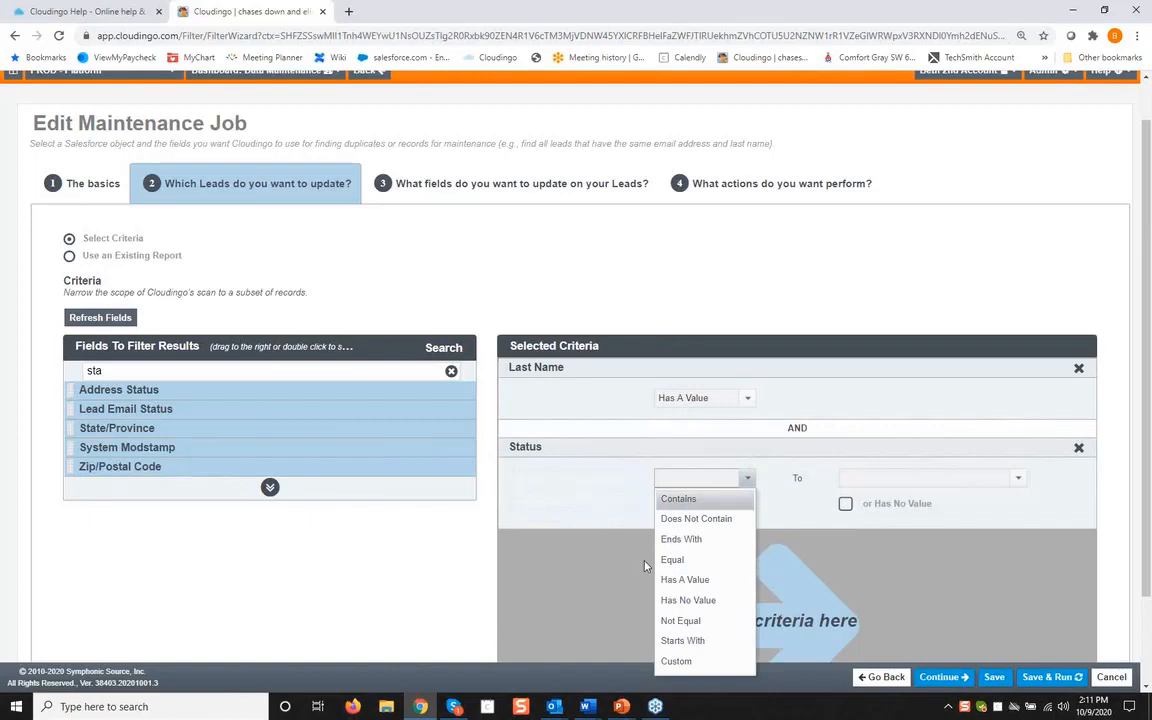
# Remove the Status field from the job's selected criteria
pyautogui.click(1079, 449)
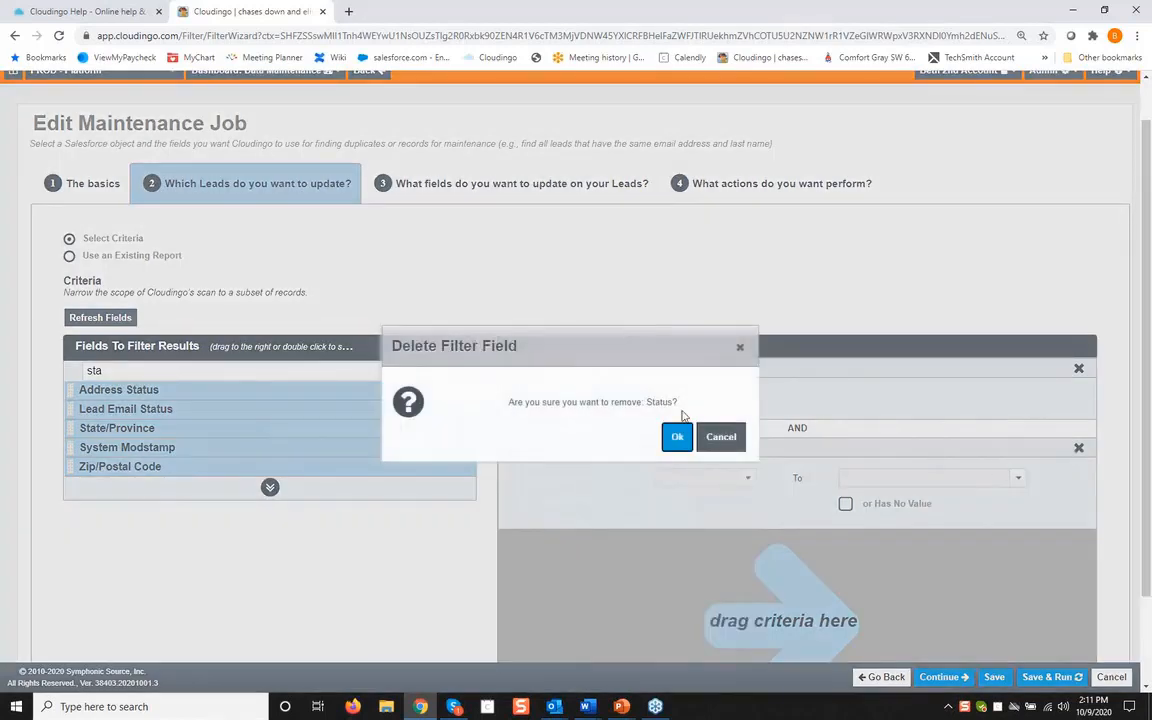
pyautogui.click(677, 436)
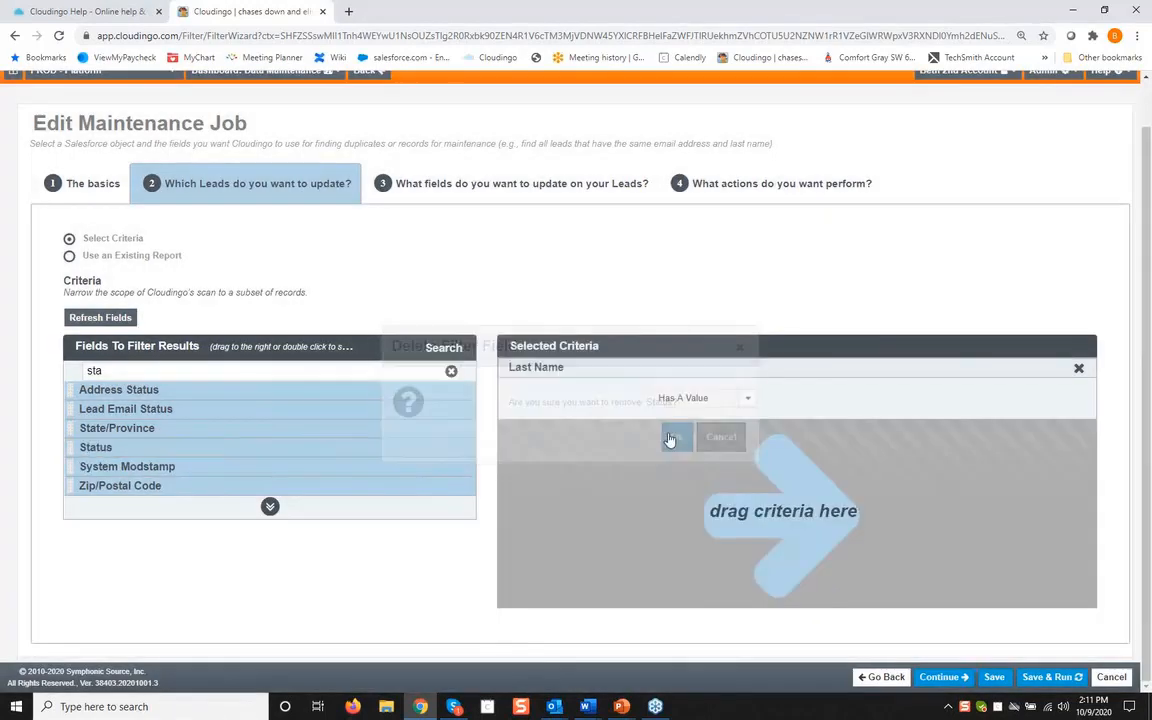
# Go to the lead fields to update, add another field mapping and set its field to Country
pyautogui.click(462, 185)
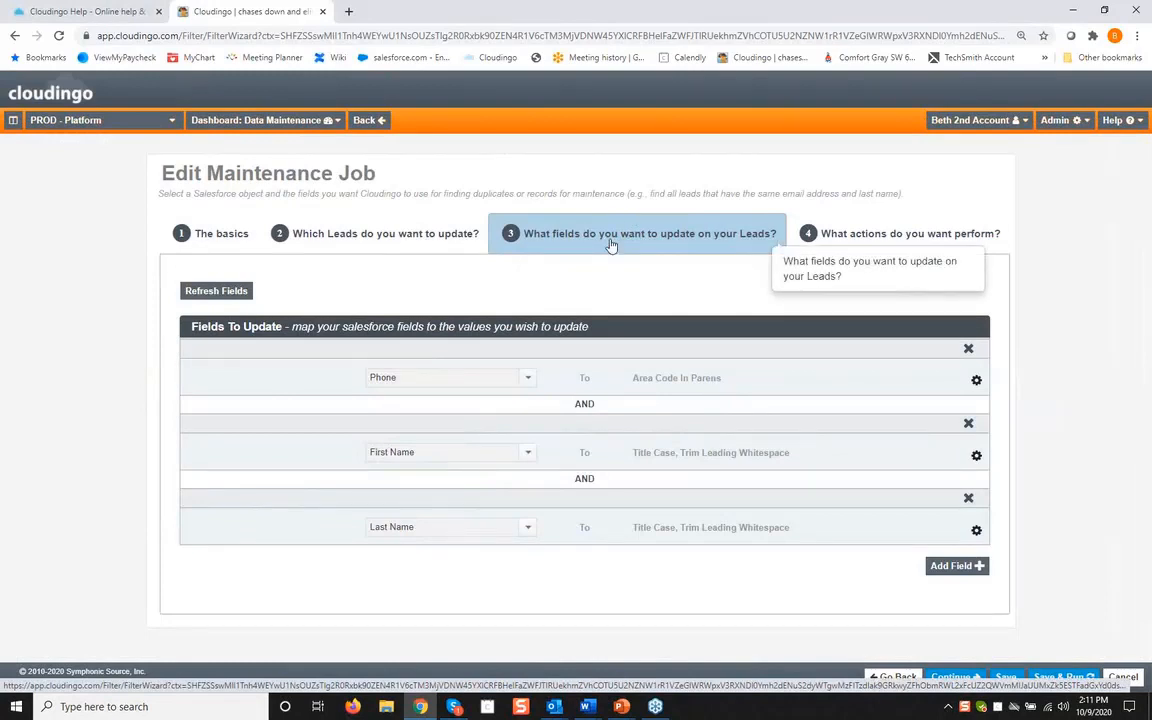
pyautogui.click(939, 574)
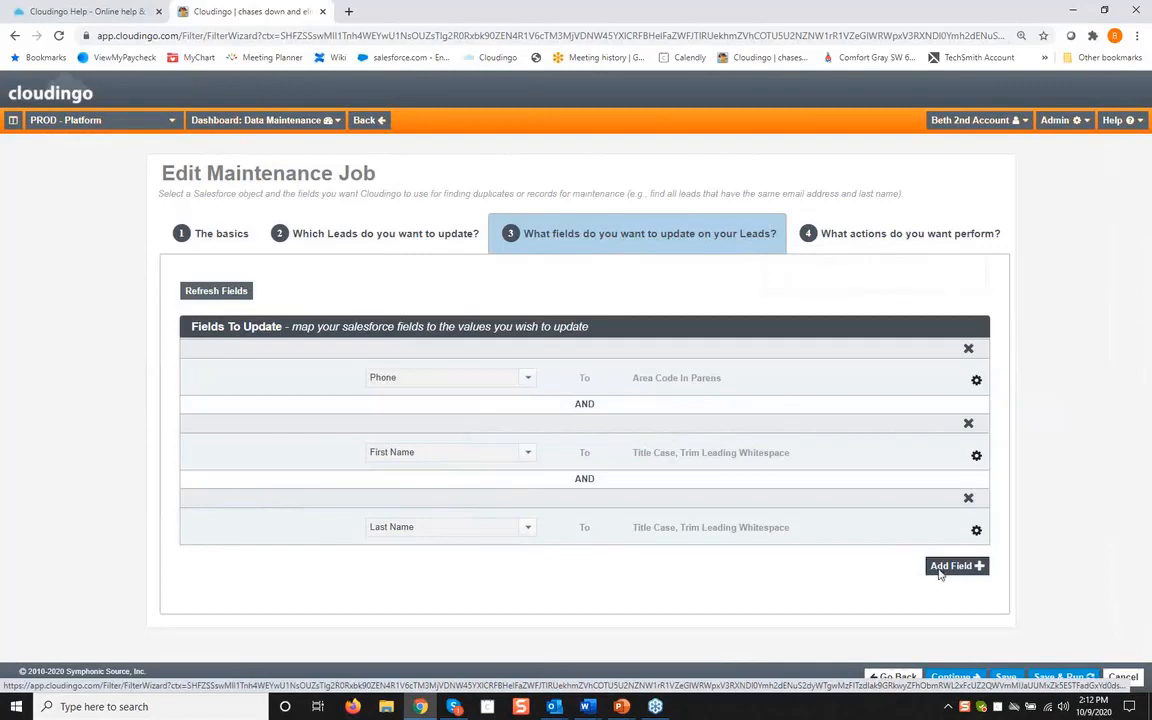
pyautogui.scroll(-1, 364, 550)
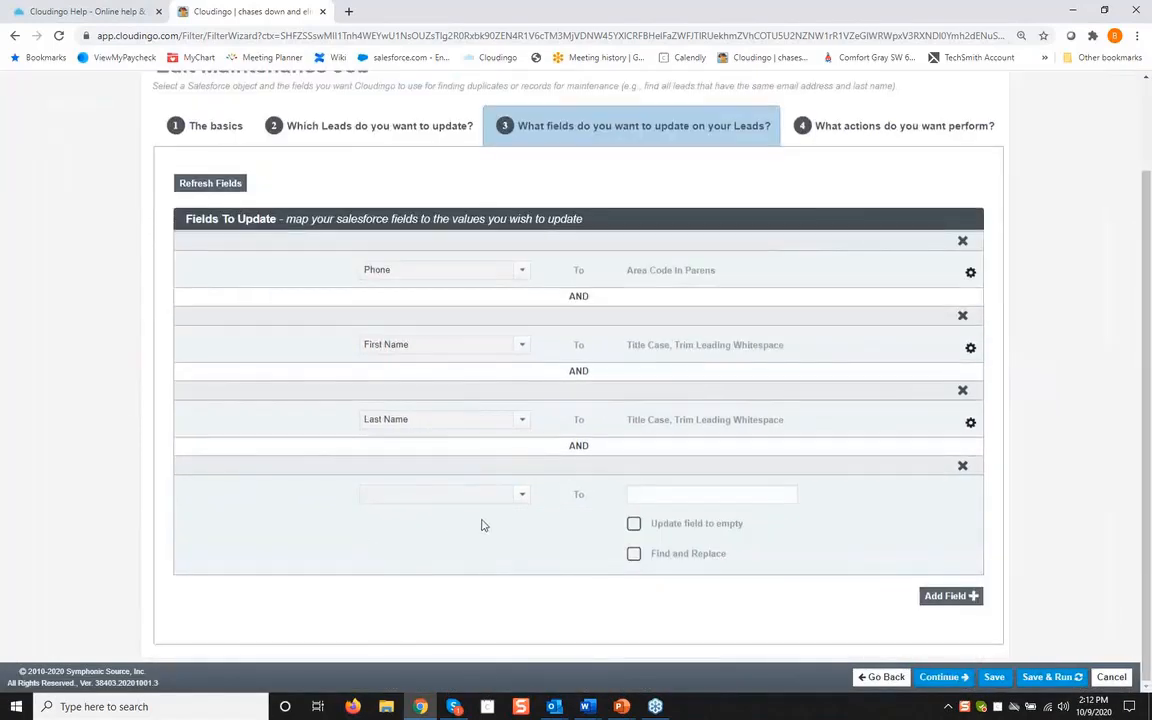
pyautogui.click(521, 496)
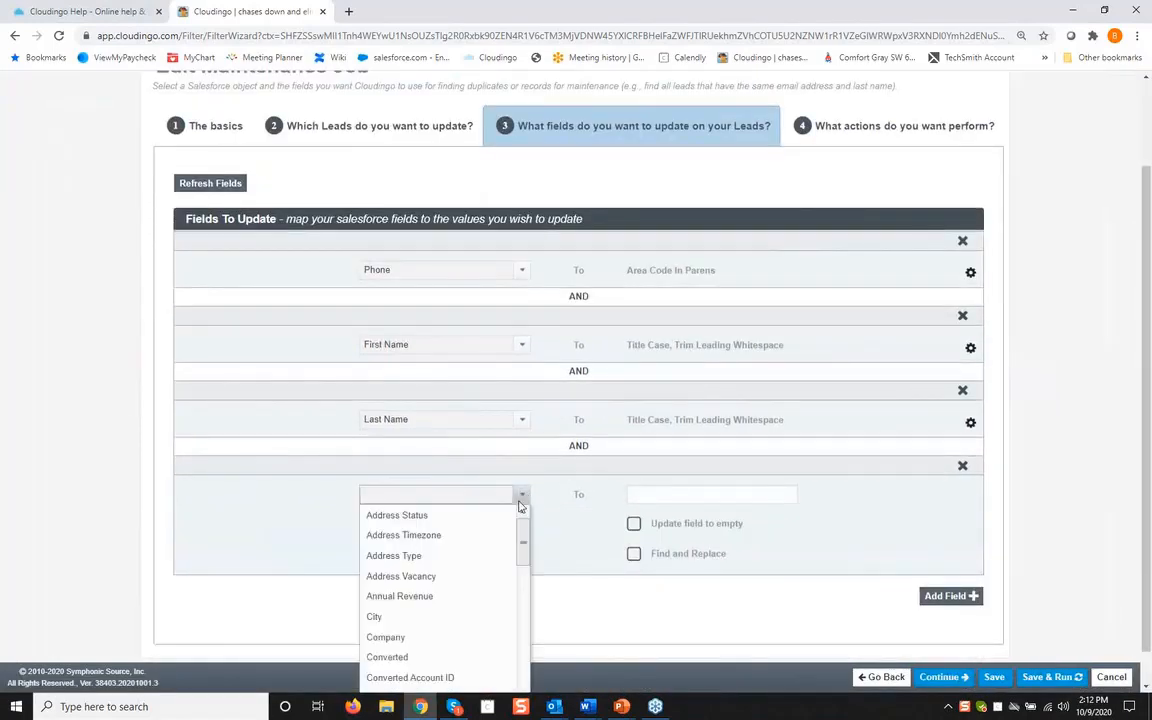
pyautogui.moveTo(521, 540); pyautogui.dragTo(511, 589)
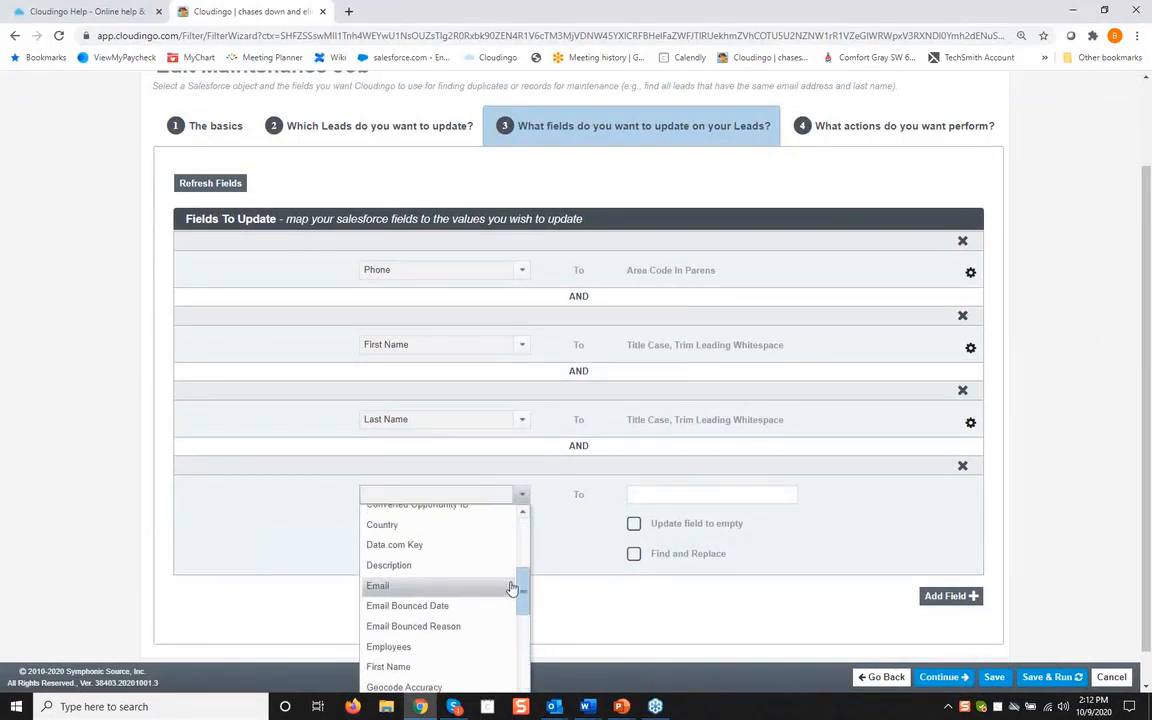
pyautogui.click(455, 526)
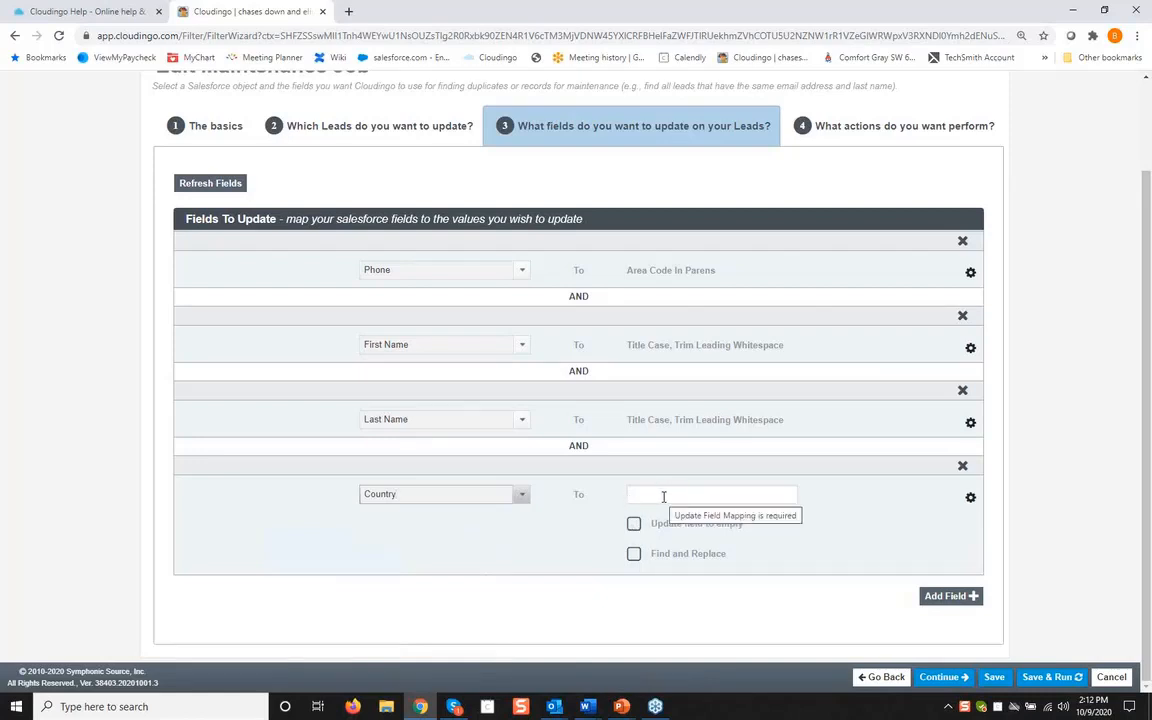
# Try the redundant, leading and trailing whitespace trim options in the Country transforms, and clear all three again
pyautogui.click(970, 497)
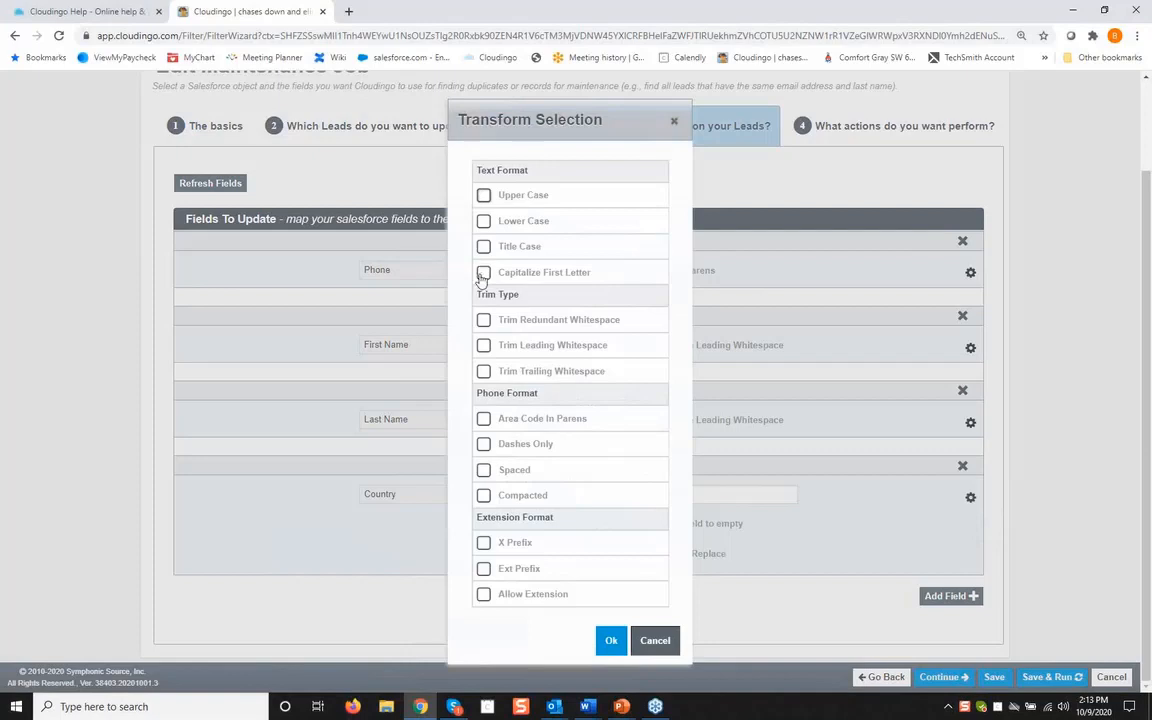
pyautogui.click(484, 345)
pyautogui.click(484, 372)
pyautogui.click(484, 321)
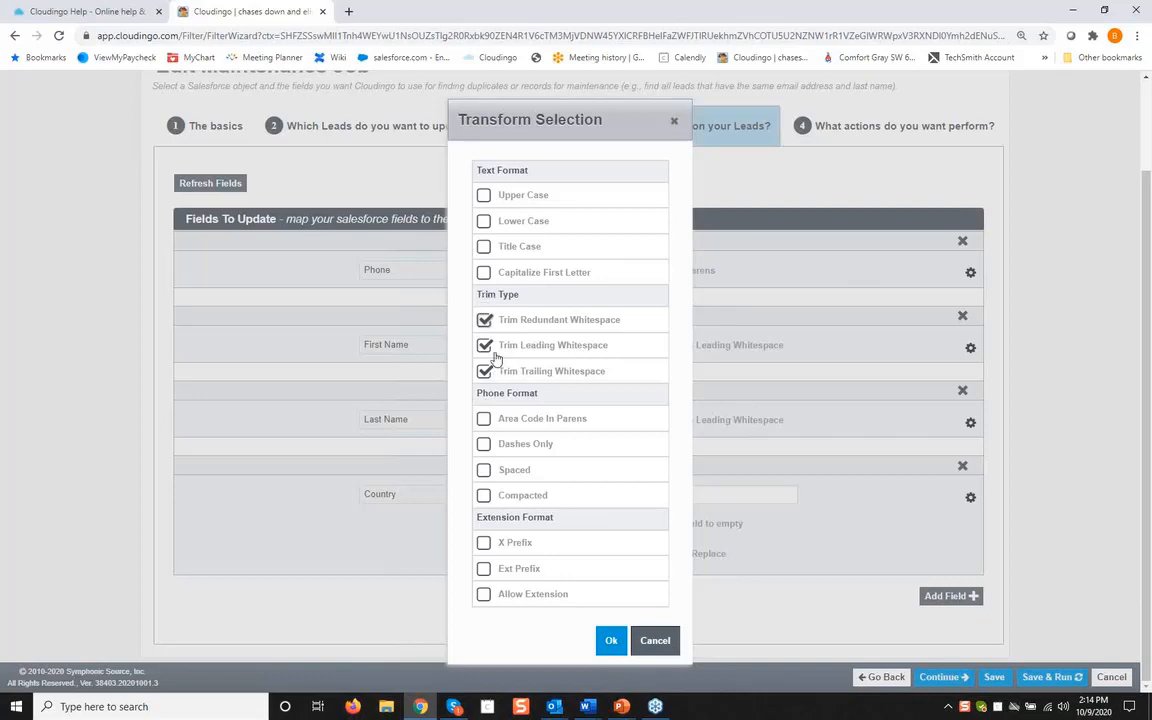
pyautogui.click(483, 320)
pyautogui.click(484, 345)
pyautogui.click(484, 371)
# Try the phone format options for Country, and apply Area Code In Parens with Allow Extension
pyautogui.click(484, 420)
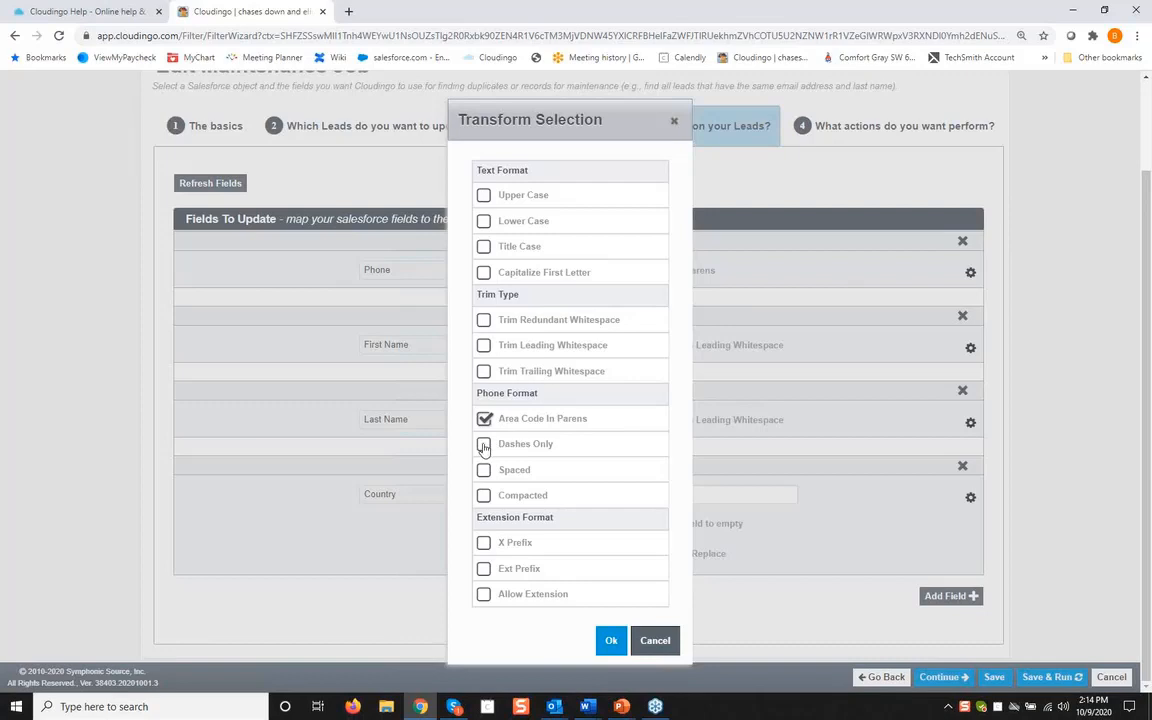
pyautogui.click(484, 418)
pyautogui.click(482, 445)
pyautogui.click(484, 471)
pyautogui.click(484, 471)
pyautogui.click(484, 497)
pyautogui.click(484, 418)
pyautogui.click(483, 597)
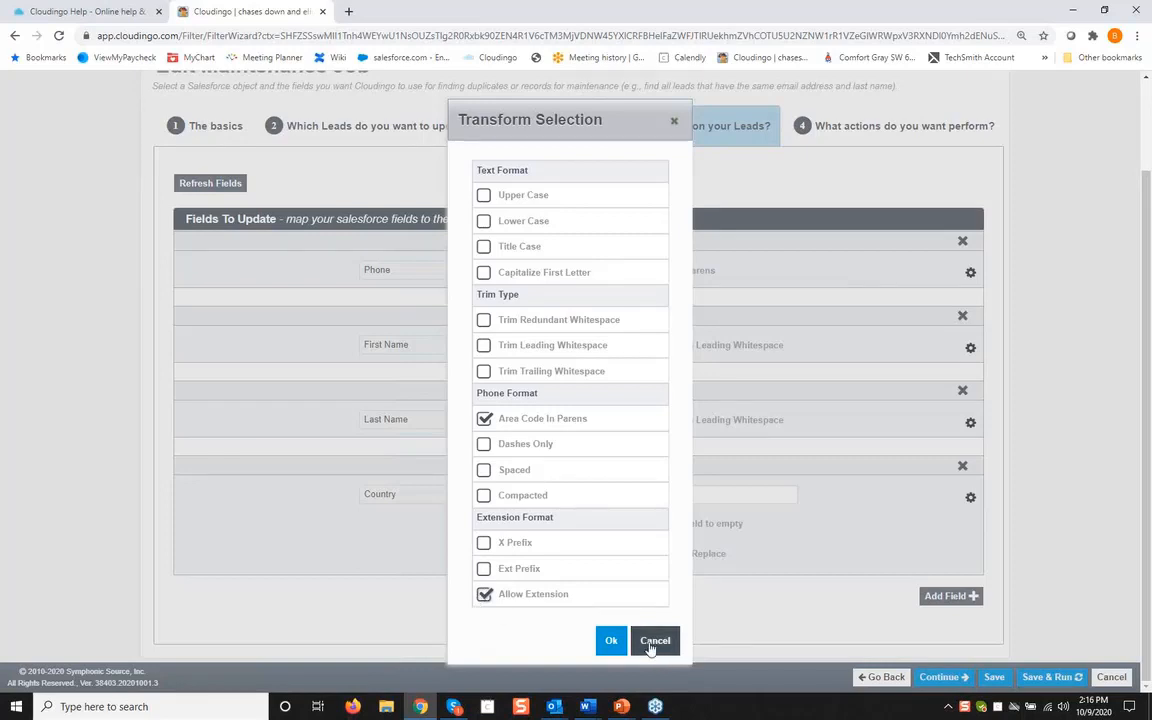
pyautogui.click(609, 642)
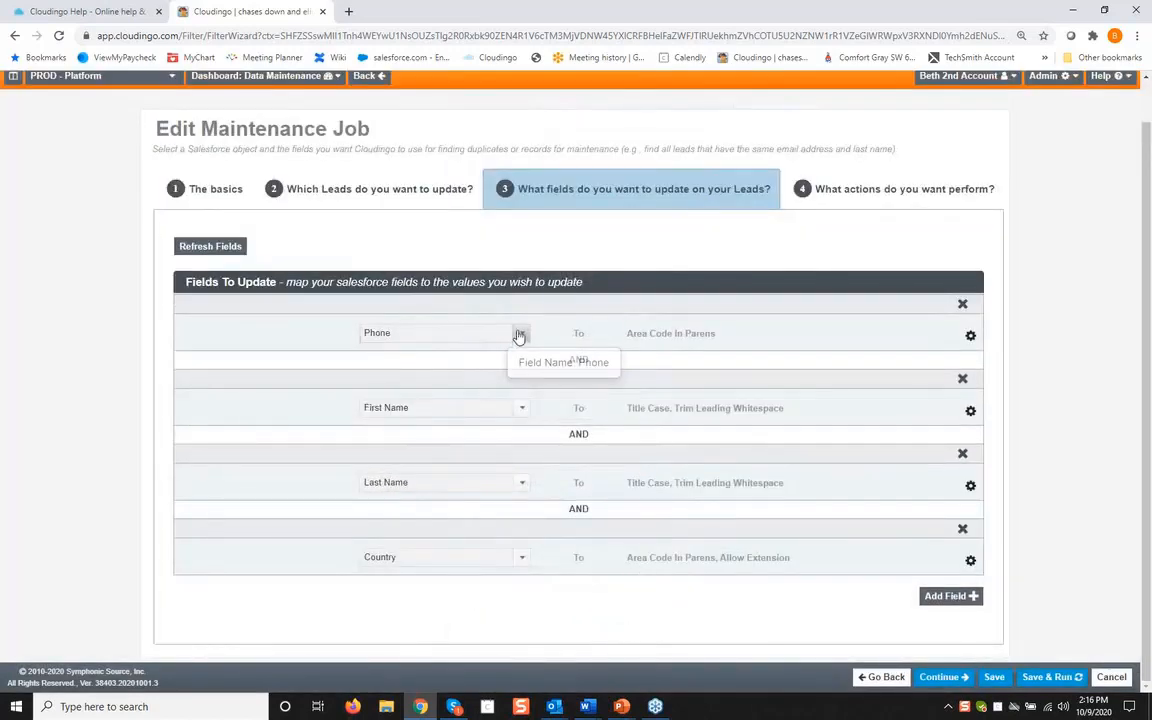
# Add the Ext Prefix extension format to the Phone field's transforms
pyautogui.click(971, 335)
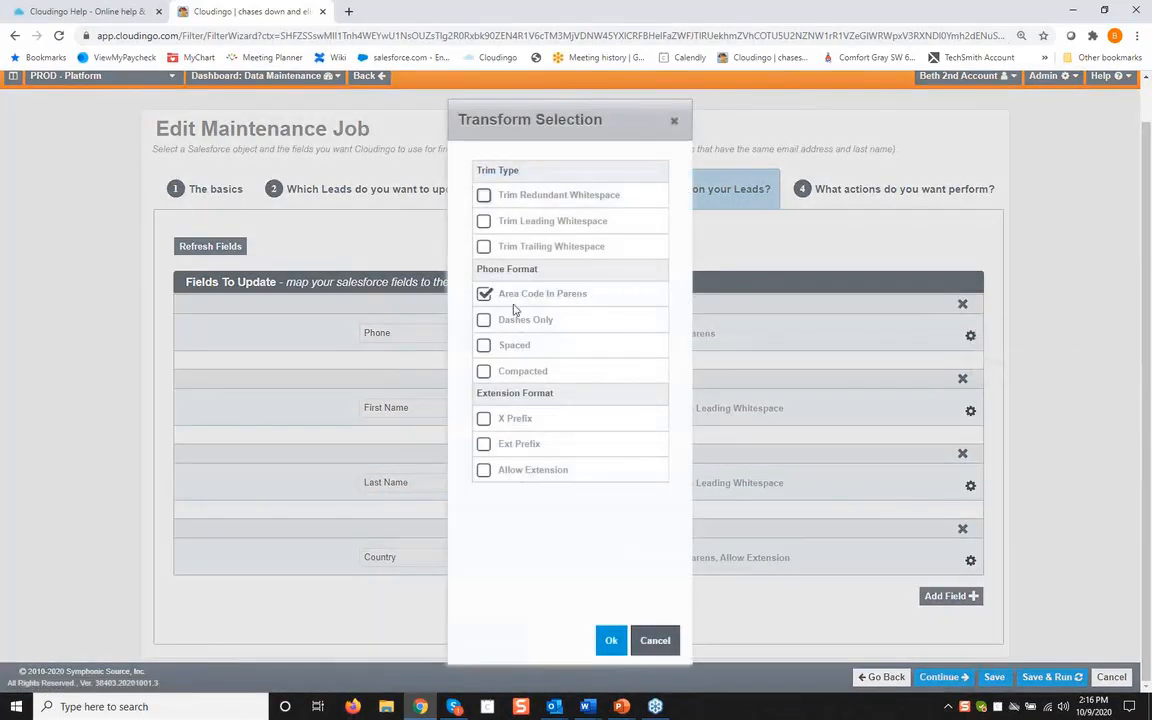
pyautogui.click(484, 443)
pyautogui.click(609, 640)
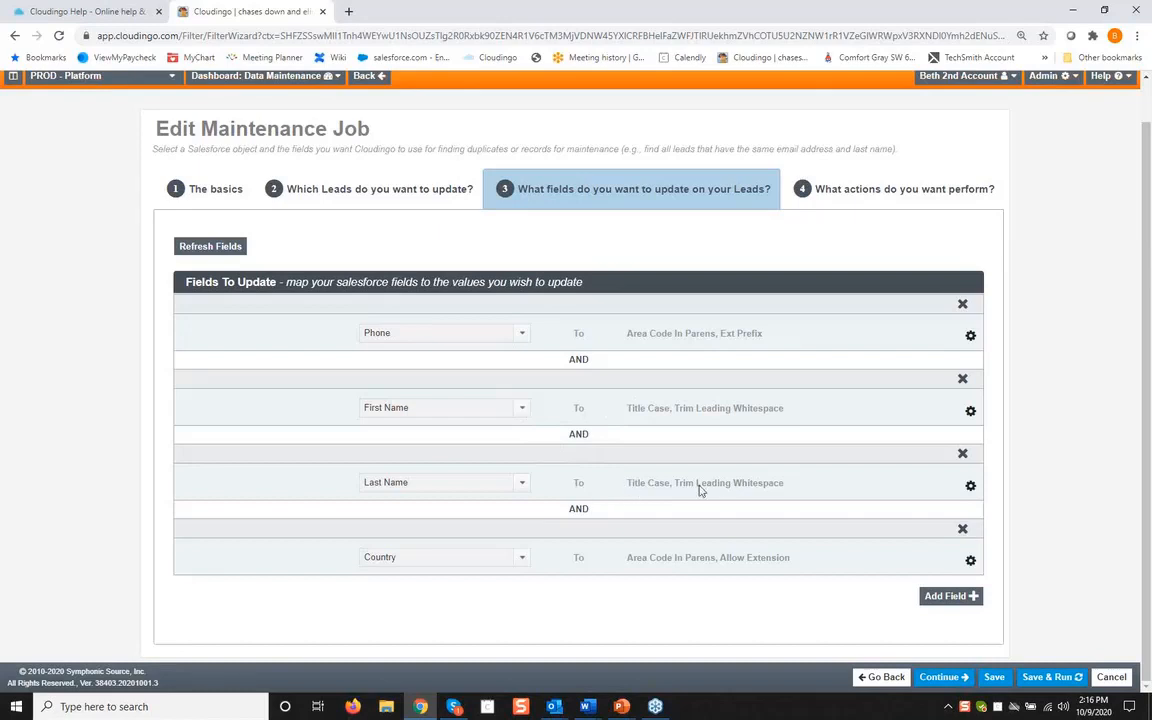
# Switch the Country mapping to the Company field and apply the Title Case transform to it
pyautogui.click(519, 564)
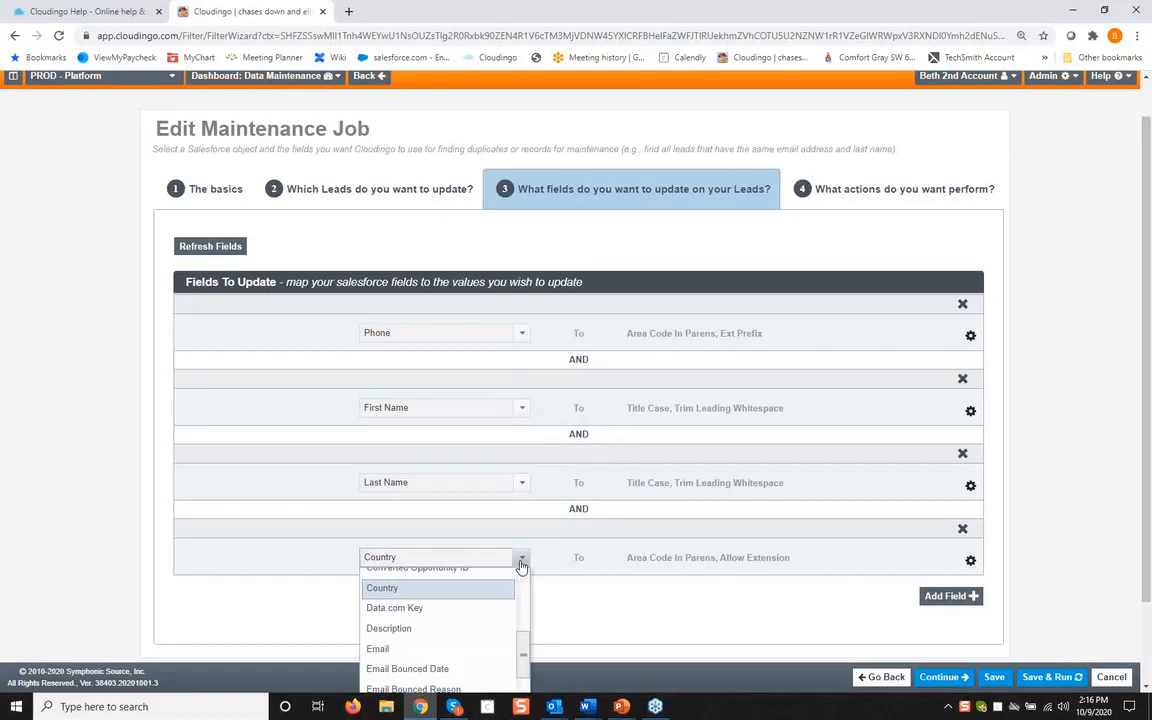
pyautogui.moveTo(522, 645); pyautogui.dragTo(525, 605)
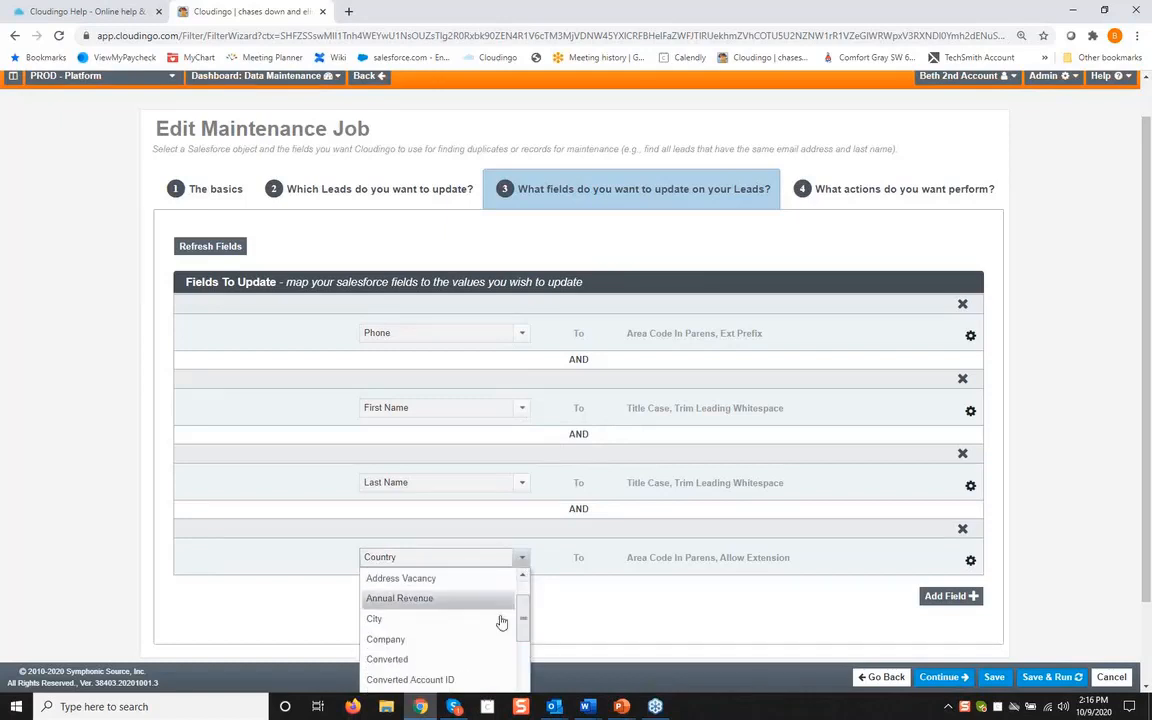
pyautogui.click(420, 640)
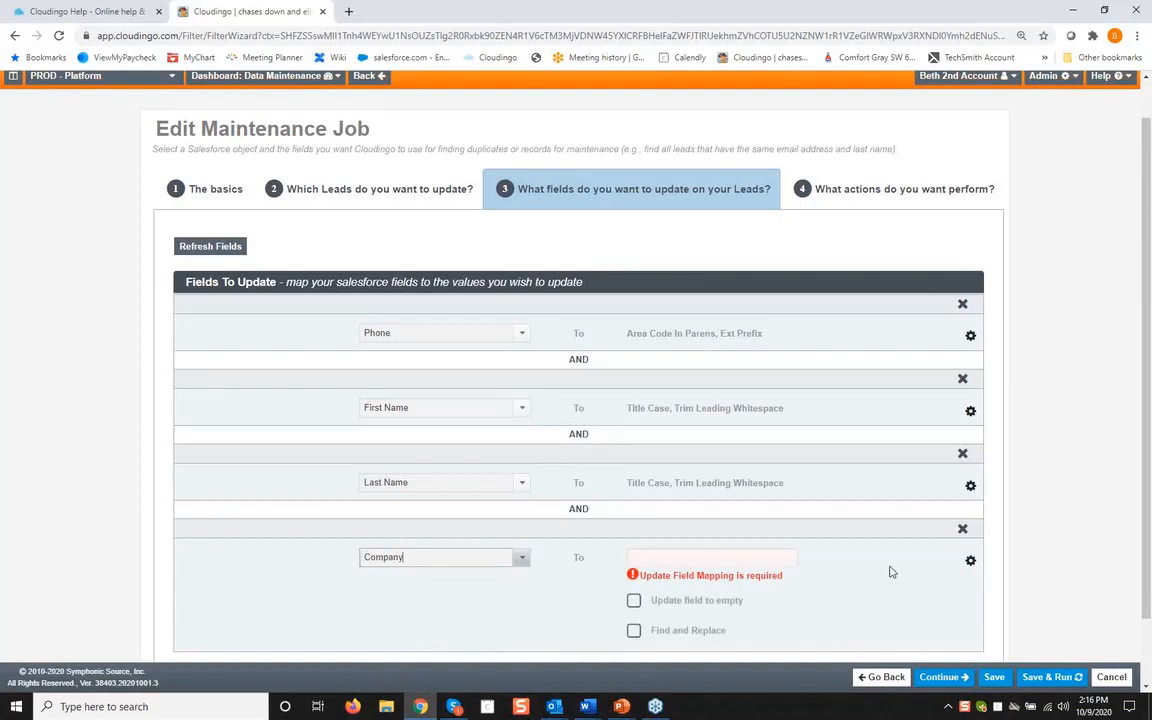
pyautogui.click(970, 562)
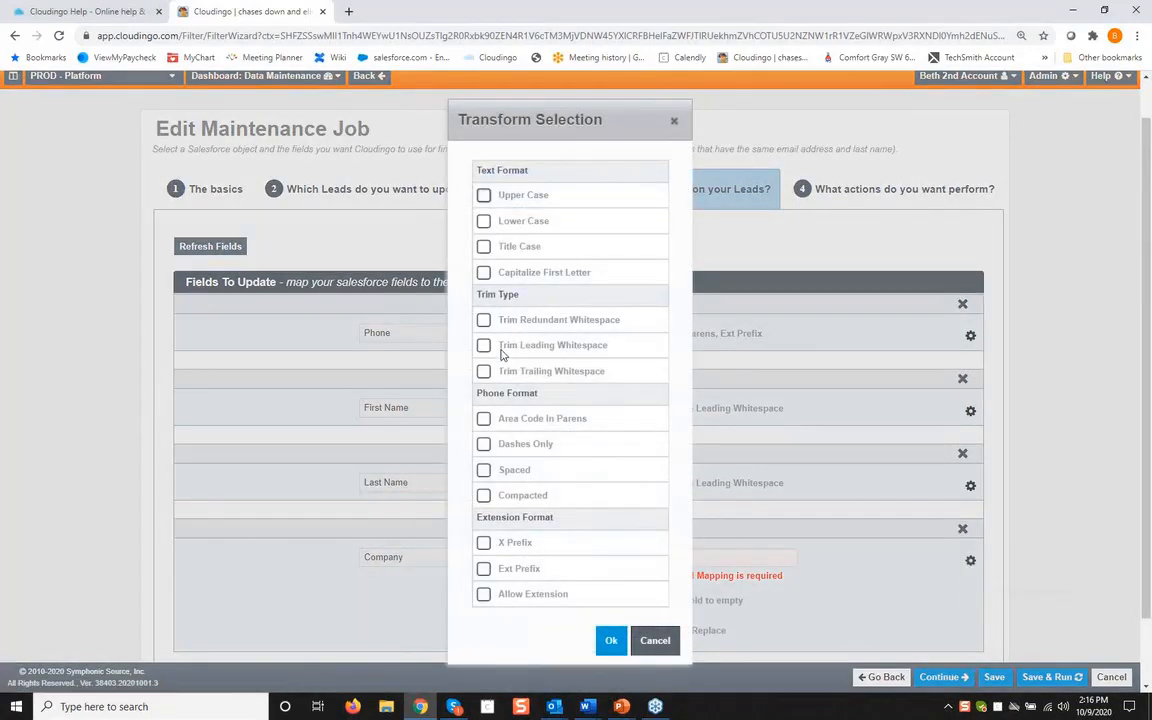
pyautogui.click(485, 248)
pyautogui.click(610, 642)
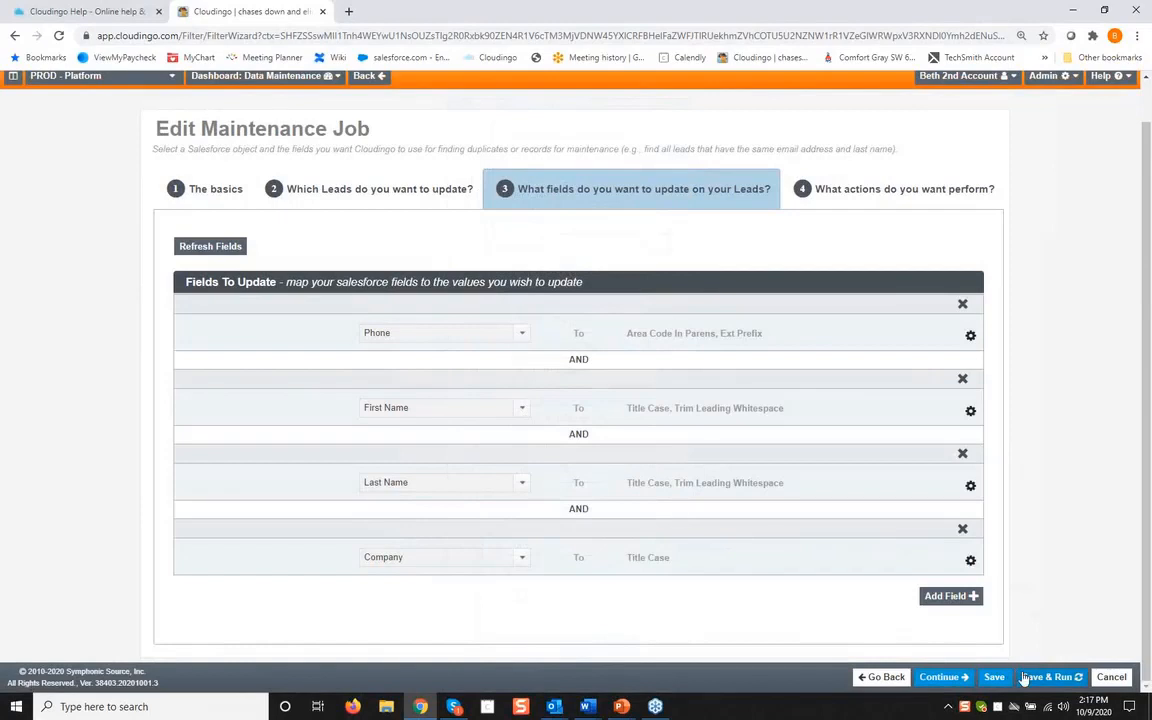
# Save and run the job, and try to open the "Update case and phone" matches, reloading the results page
pyautogui.click(1024, 679)
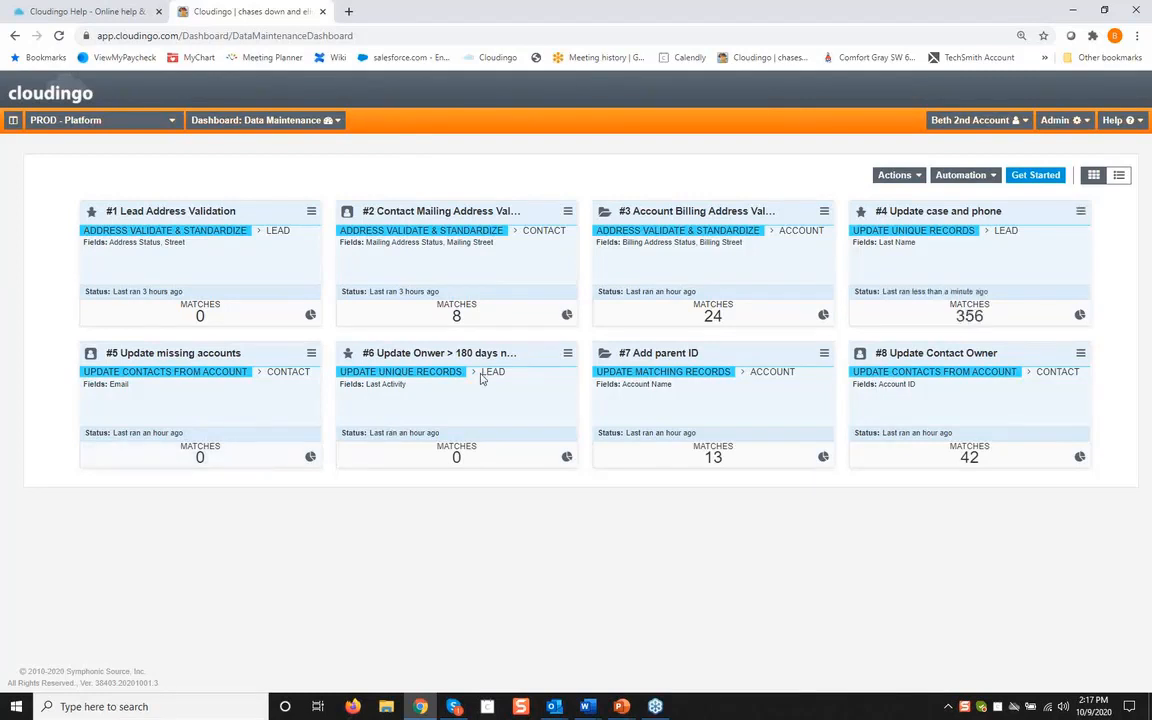
pyautogui.click(970, 317)
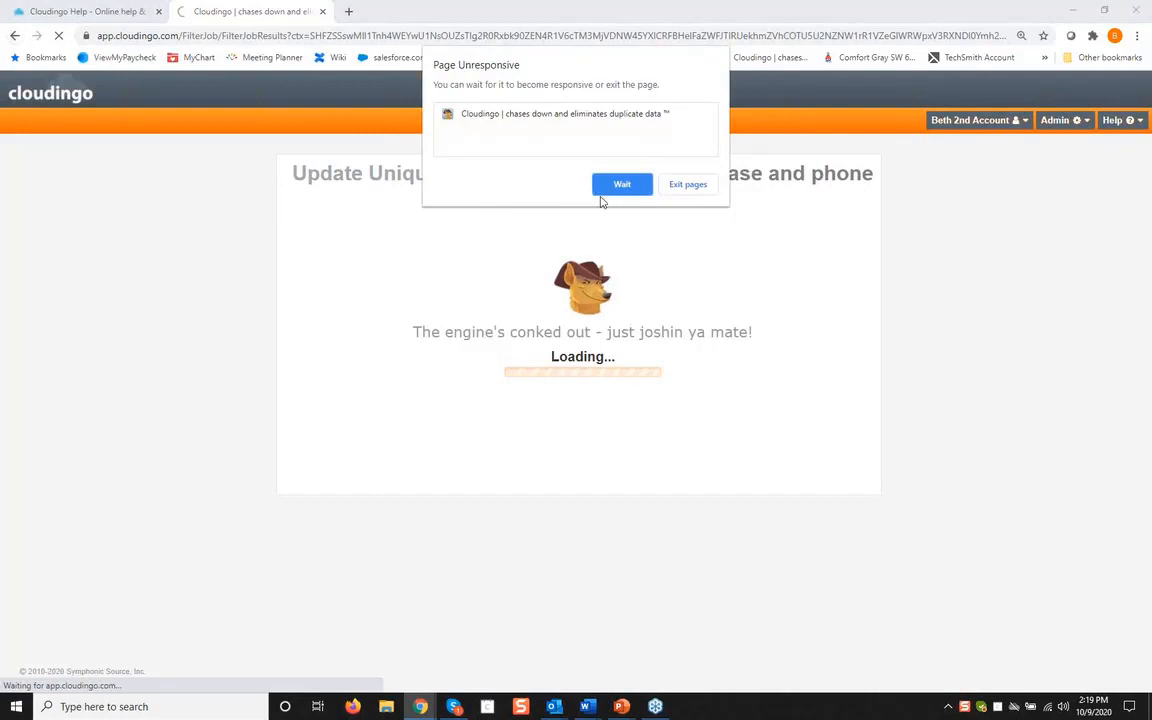
pyautogui.click(665, 187)
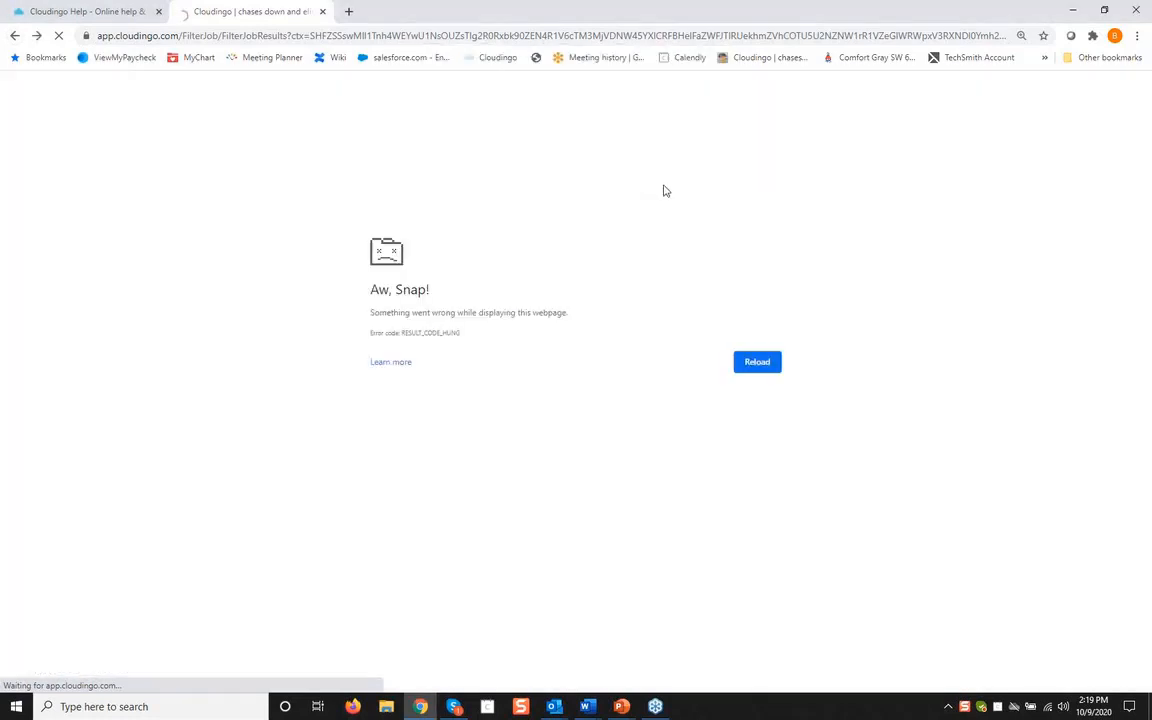
pyautogui.click(761, 366)
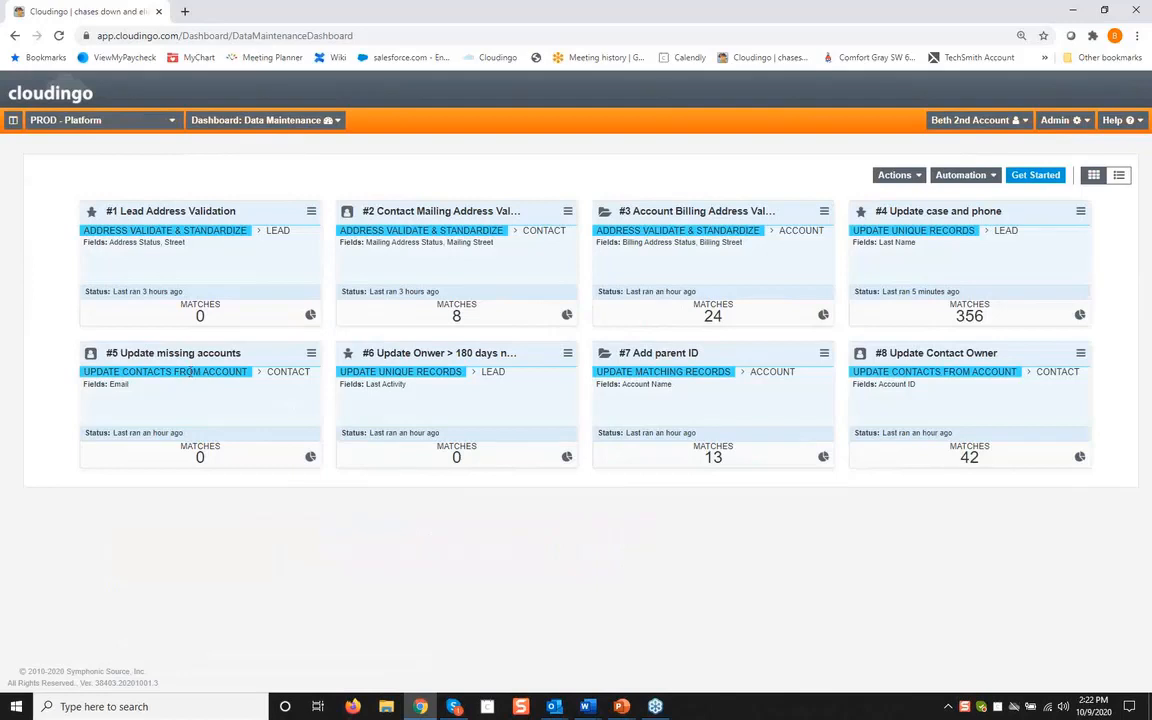
# Open the "Update missing accounts" job, review its match fields, record limits and field updates, and return to the dashboard
pyautogui.click(311, 353)
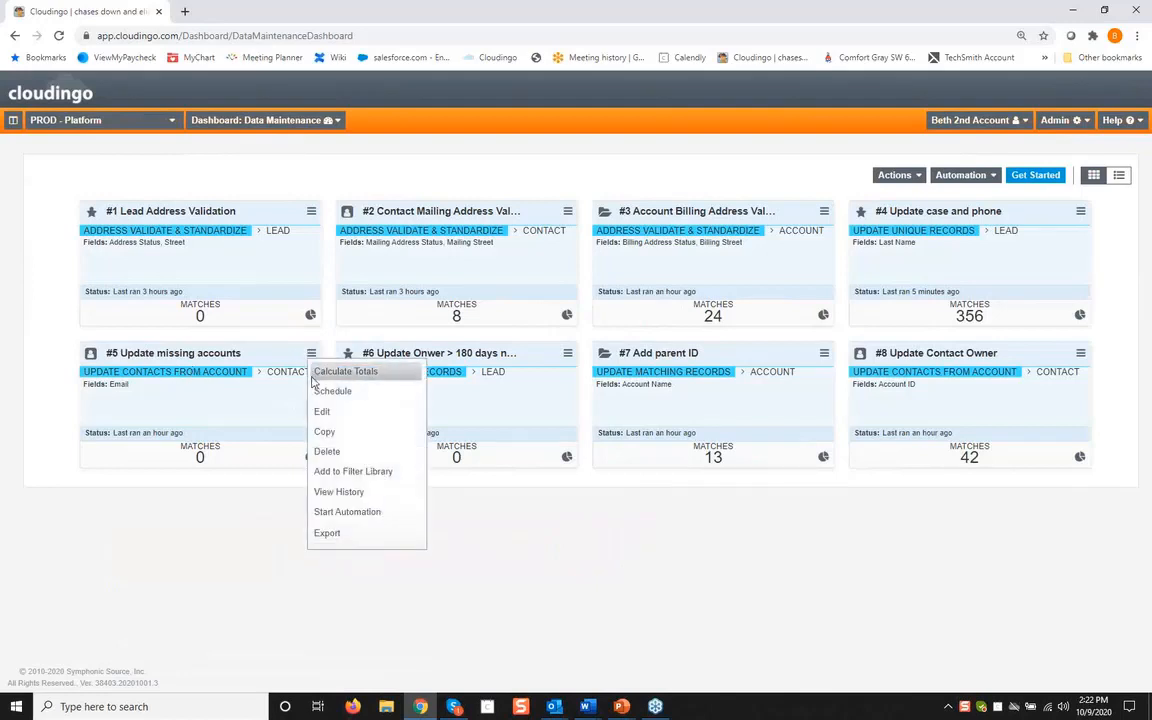
pyautogui.click(320, 411)
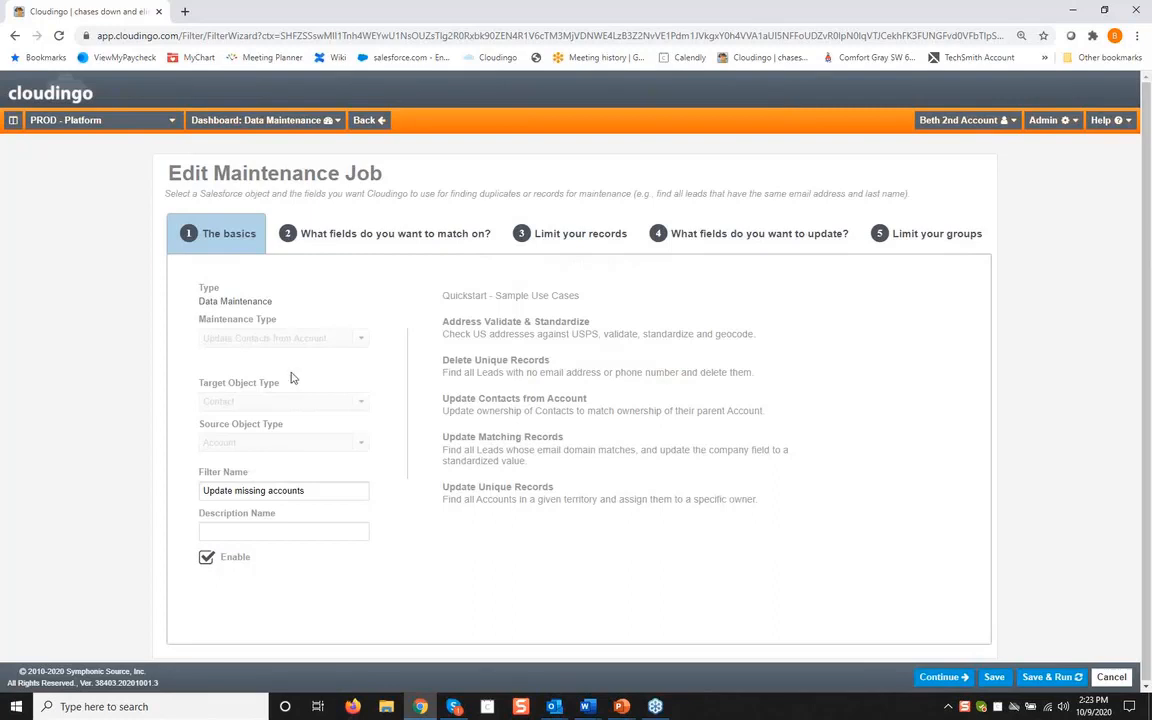
pyautogui.click(345, 236)
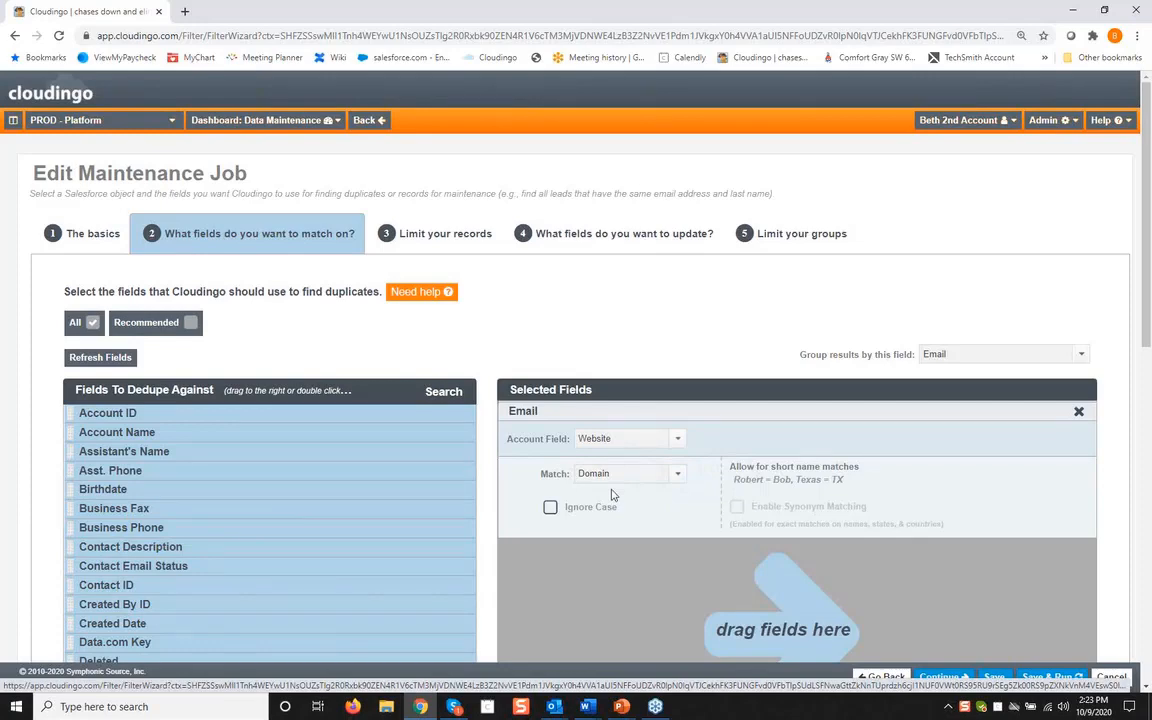
pyautogui.click(456, 238)
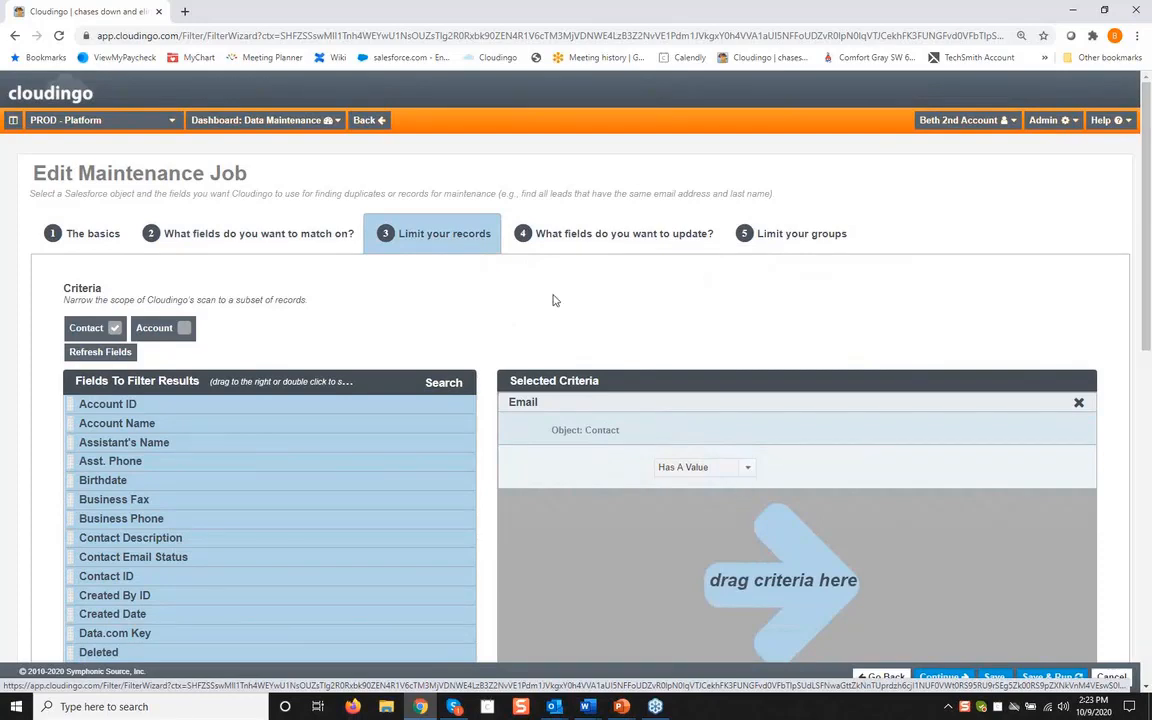
pyautogui.click(590, 236)
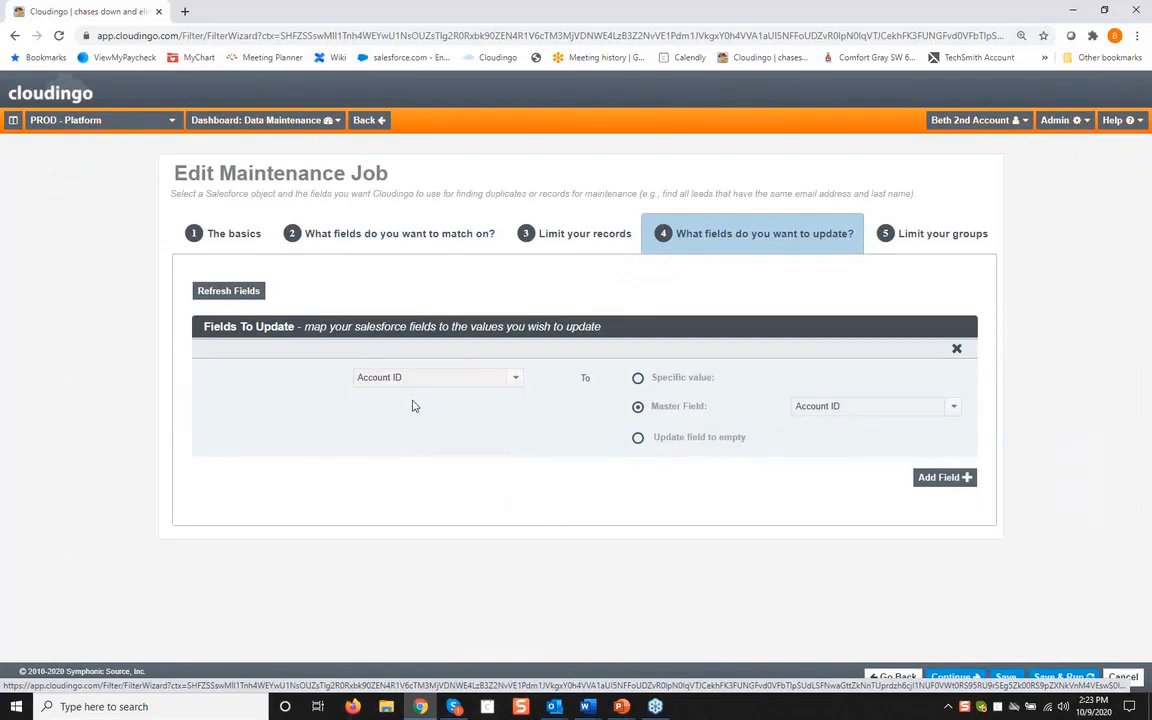
pyautogui.click(637, 408)
pyautogui.click(377, 121)
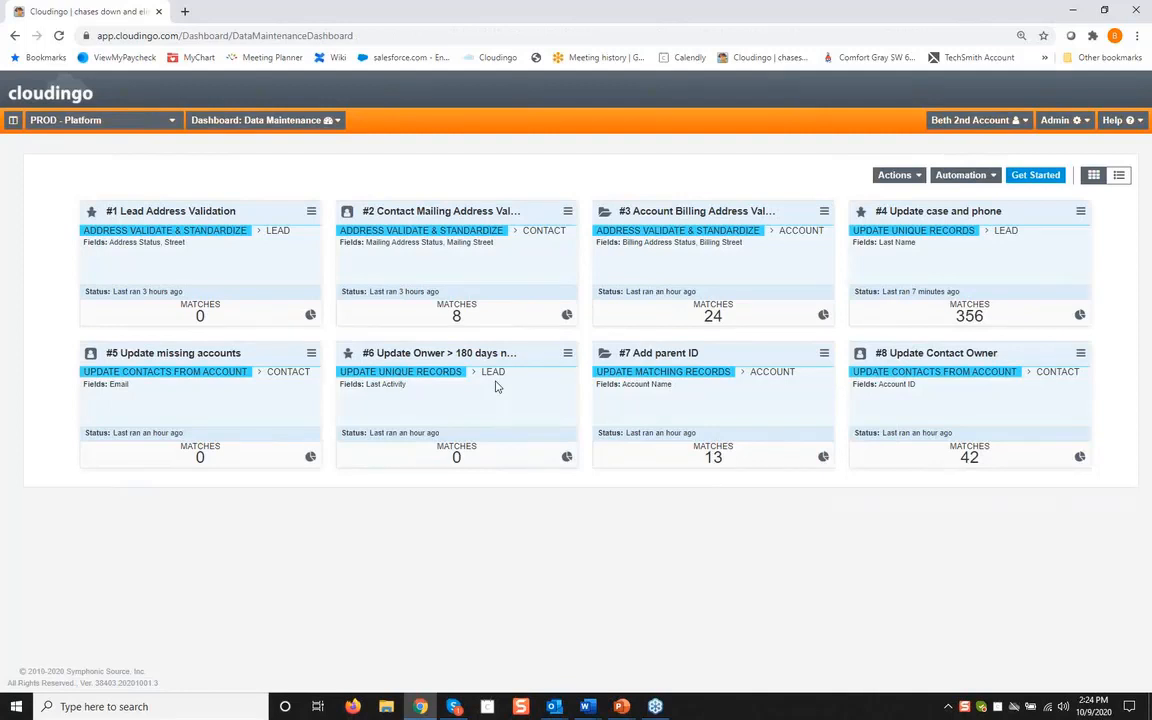
# Open the "Update Onwer > 180 days no activity" job and review its Last Activity criteria operators, owner field update and available actions
pyautogui.click(568, 354)
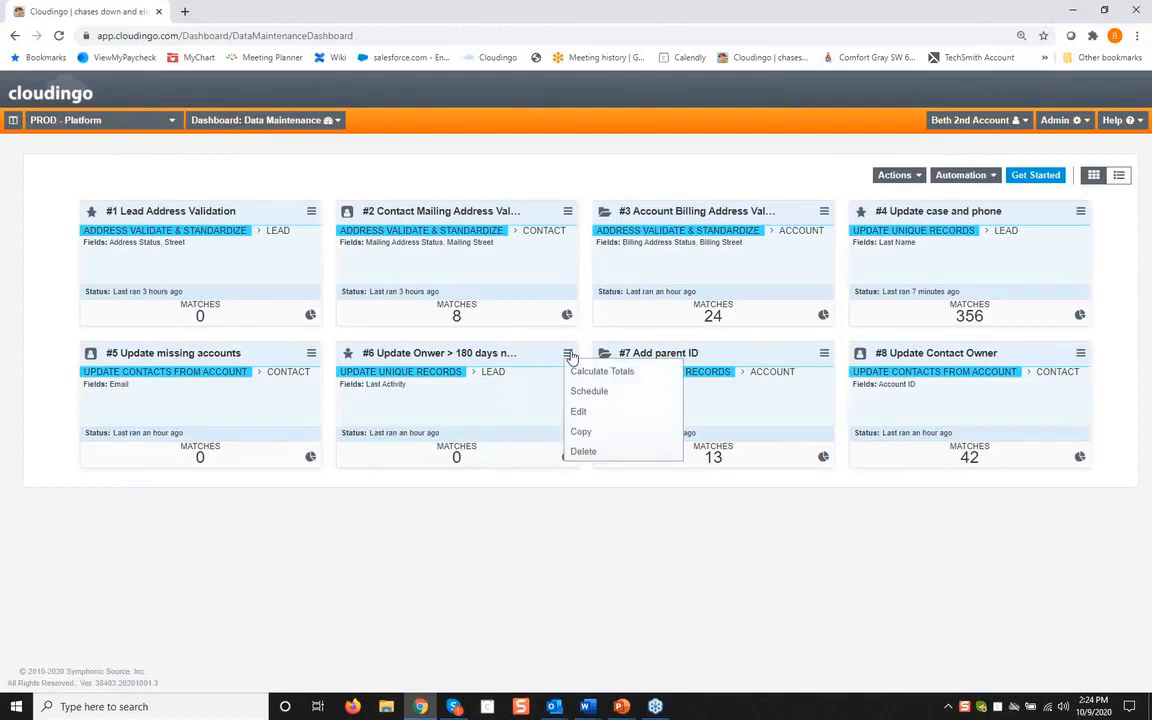
pyautogui.click(579, 412)
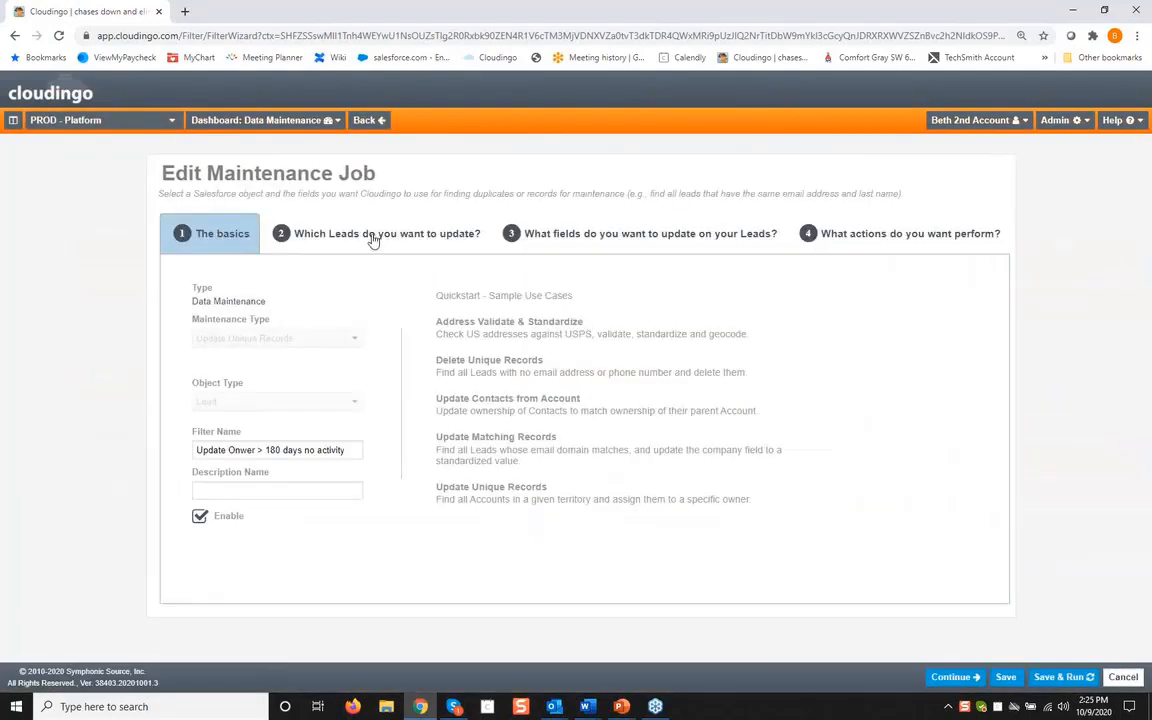
pyautogui.click(374, 235)
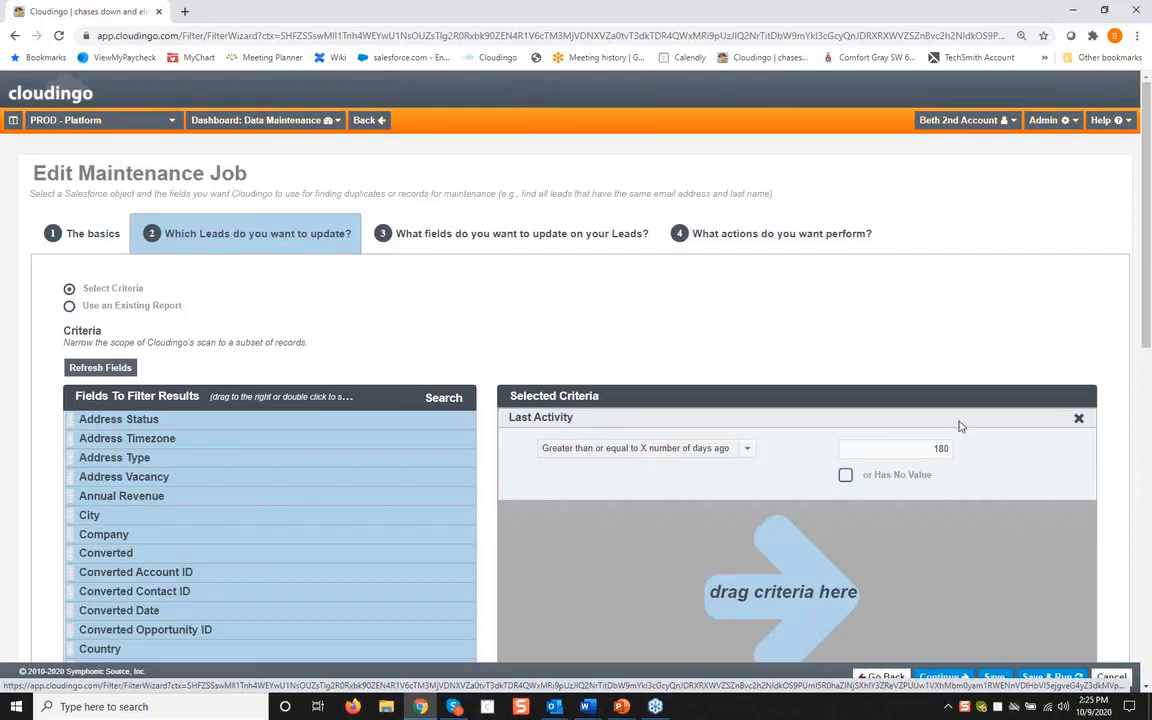
pyautogui.click(748, 449)
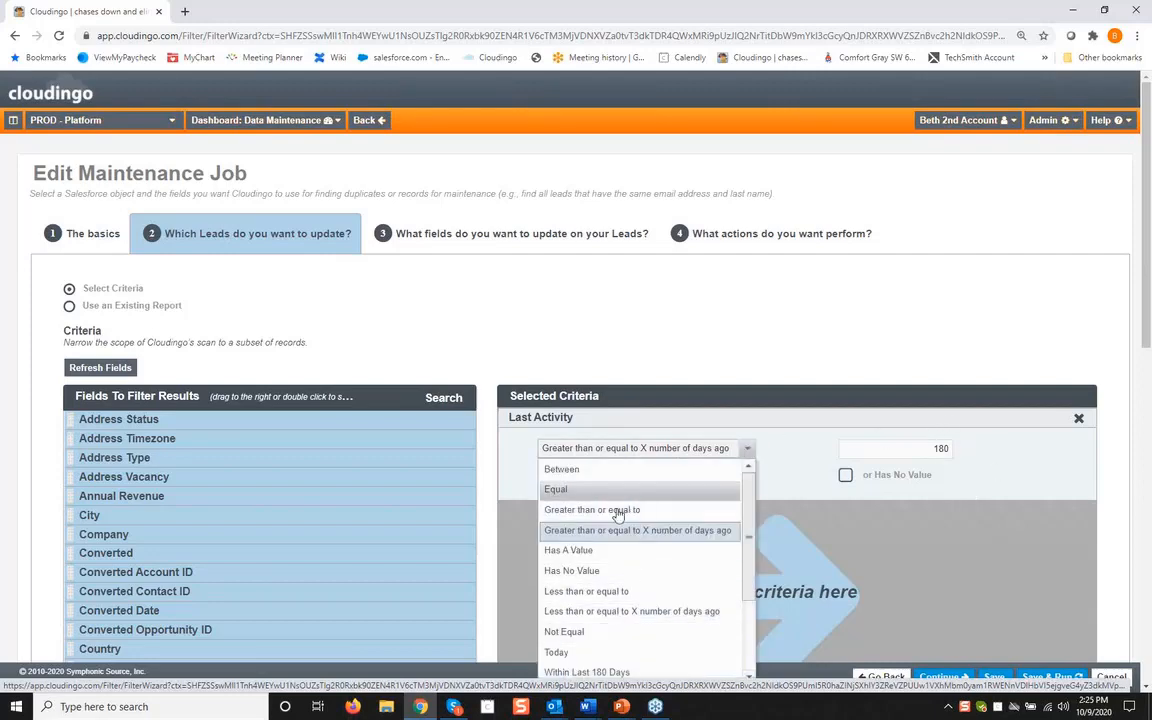
pyautogui.click(604, 540)
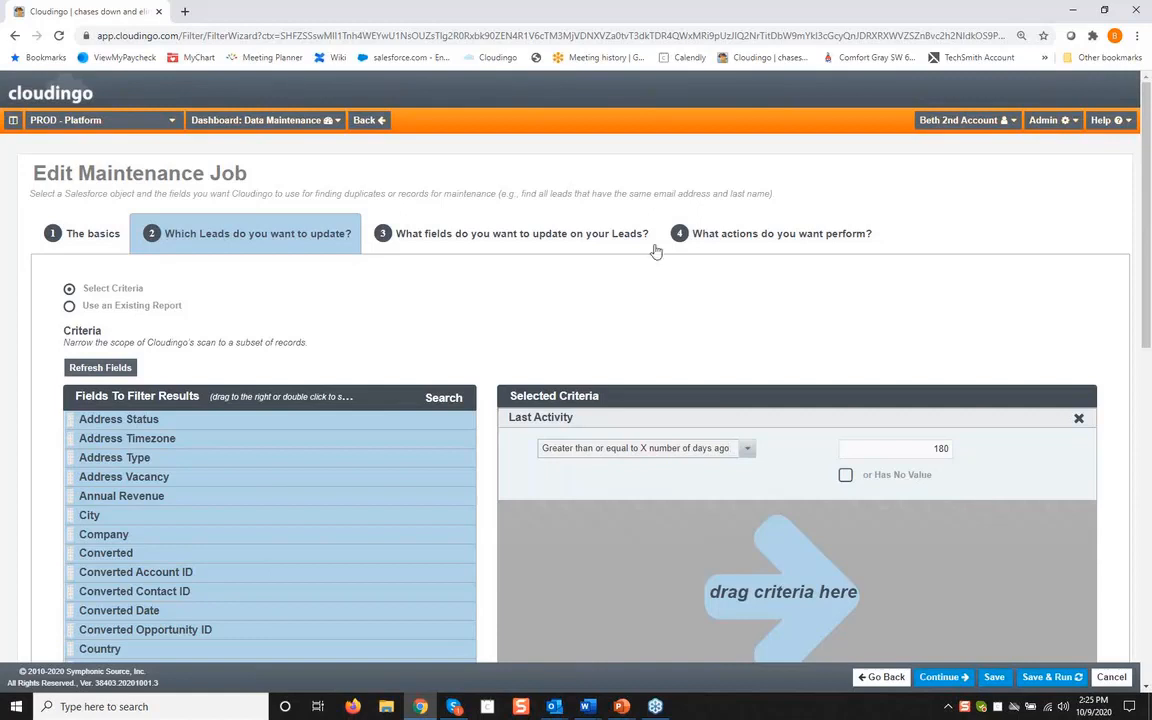
pyautogui.click(591, 238)
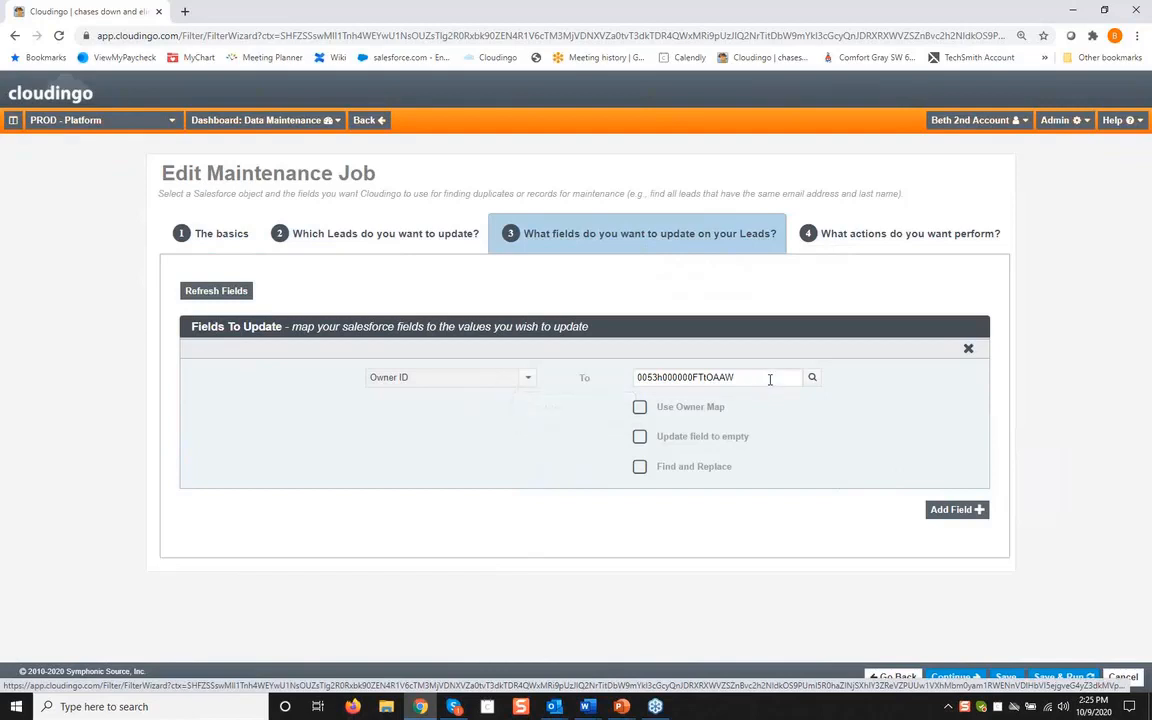
pyautogui.click(855, 236)
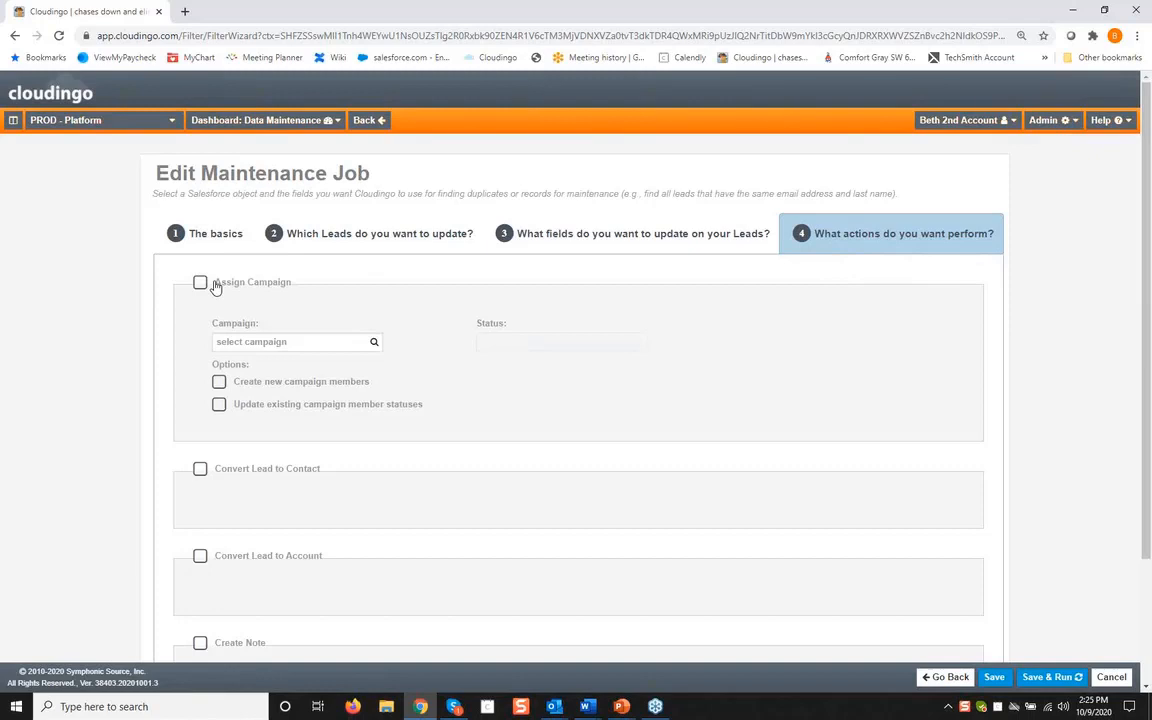
# Review the Owner ID update in the "Update Onwer > 180 days no activity" job again and return to the dashboard
pyautogui.click(647, 238)
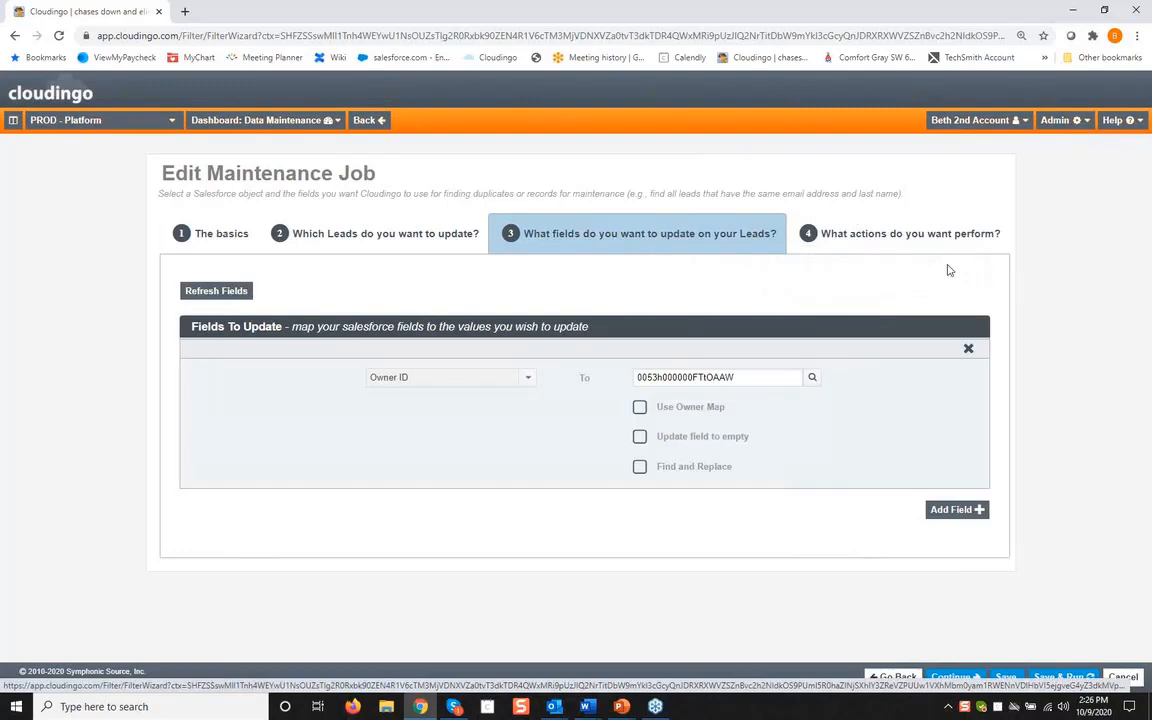
pyautogui.click(363, 122)
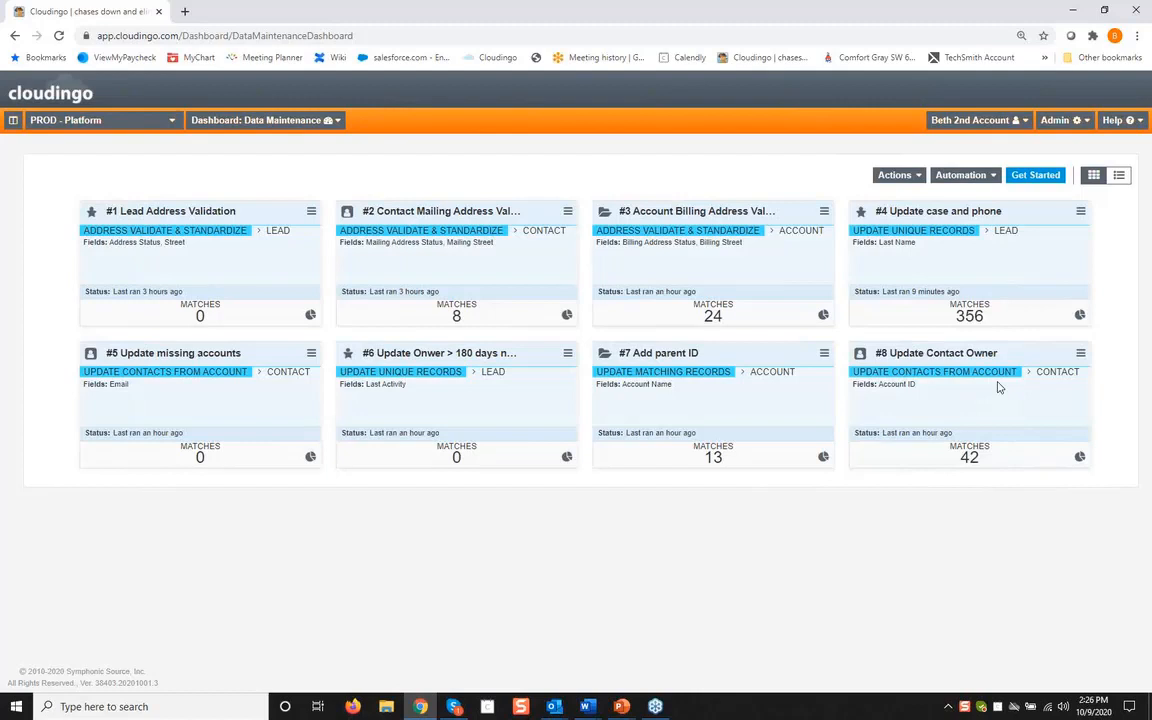
# Open the "Update Contact Owner" job, review its match fields and field updates, and return to the dashboard
pyautogui.click(1079, 354)
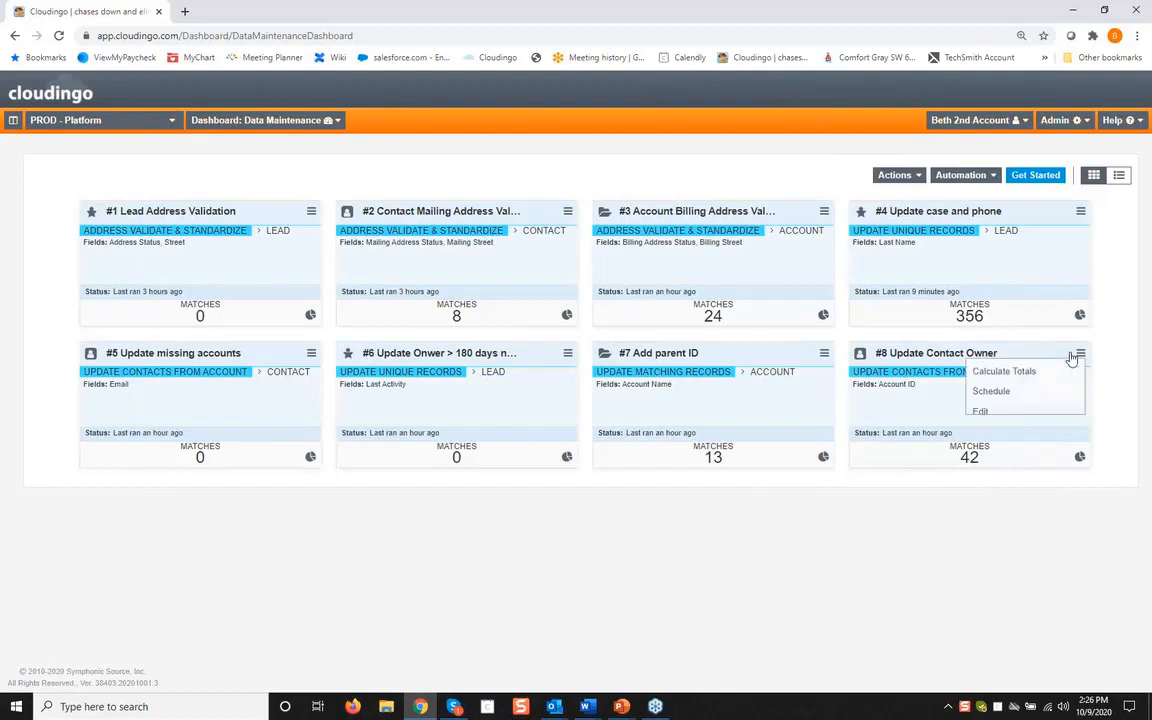
pyautogui.click(981, 413)
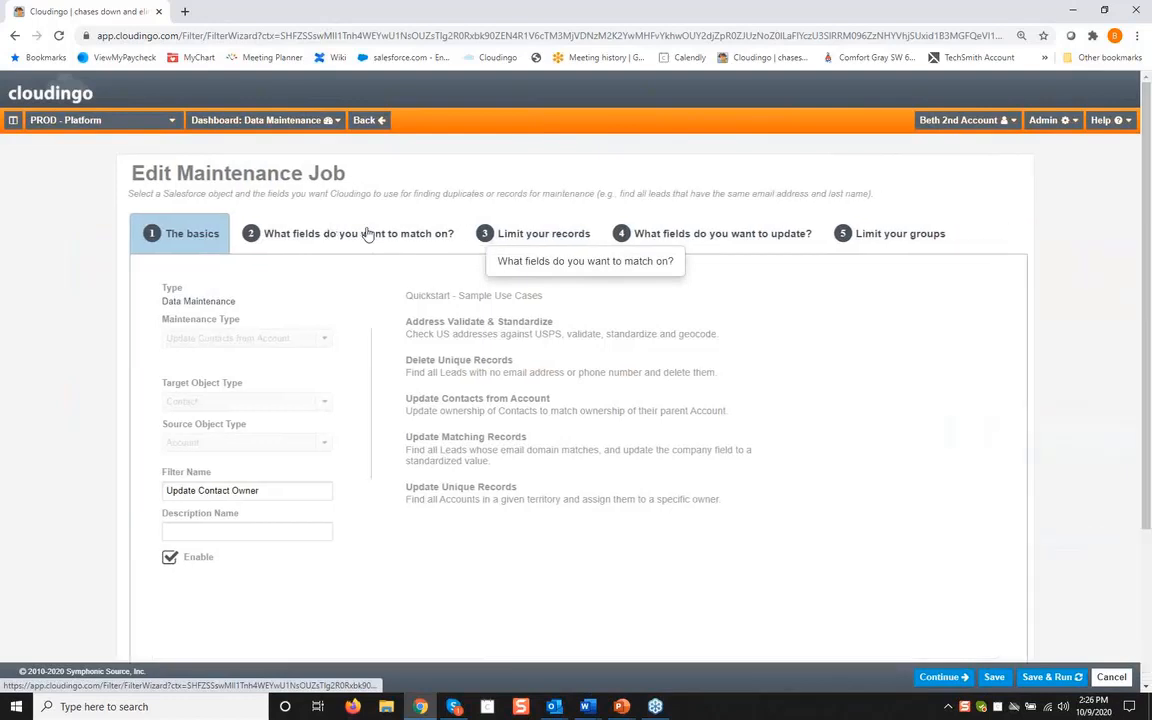
pyautogui.click(367, 233)
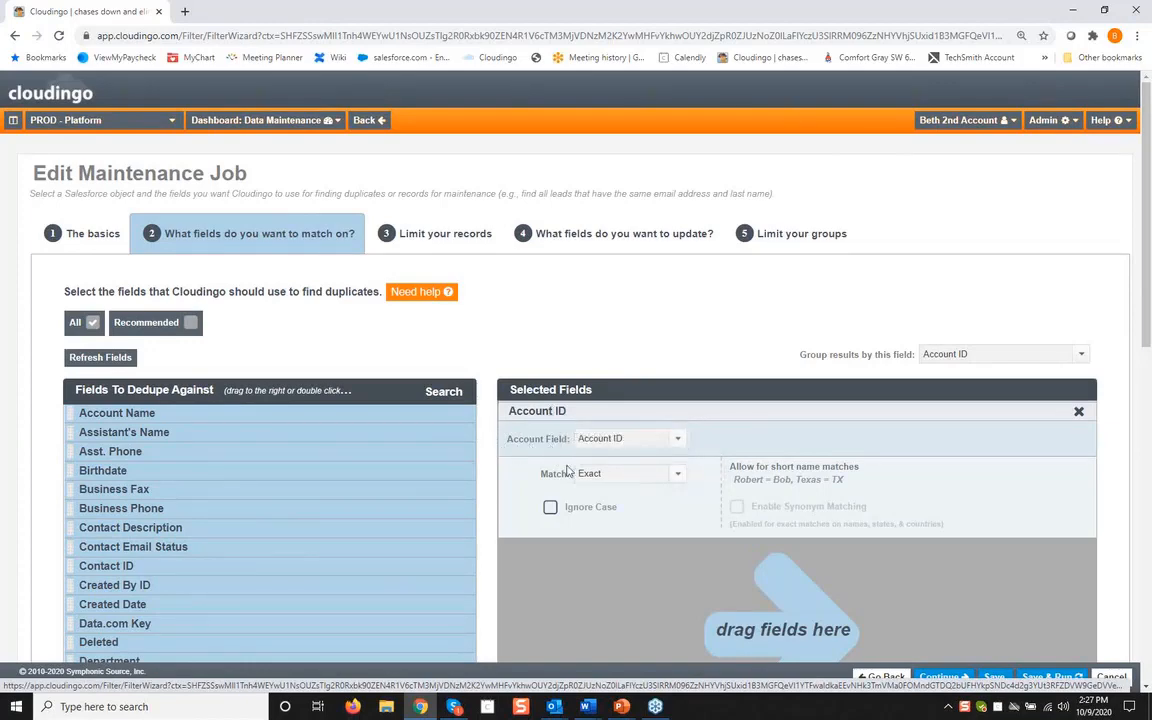
pyautogui.click(581, 238)
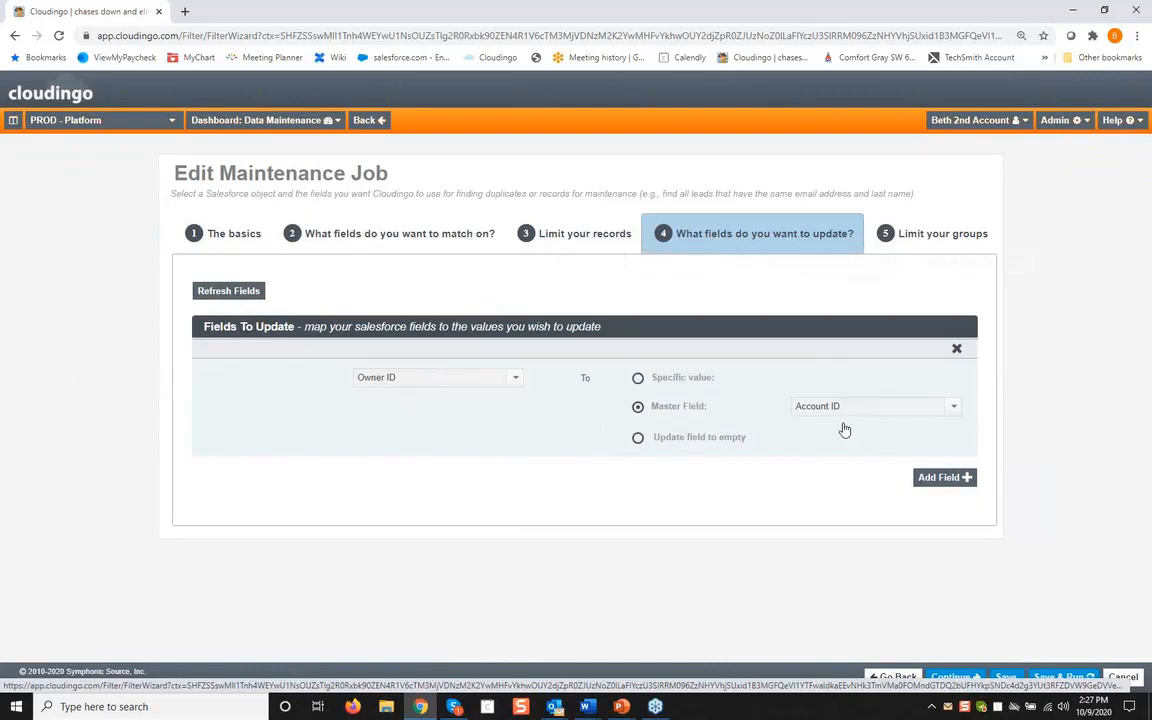
pyautogui.click(366, 121)
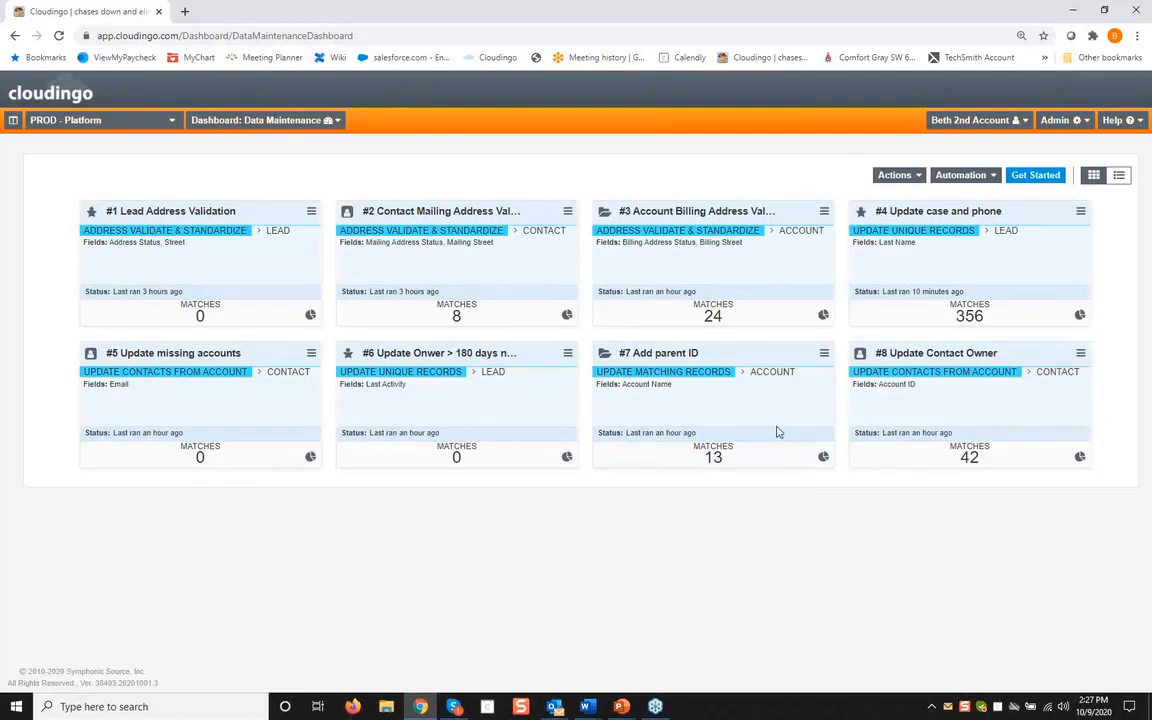
# Open the "Add parent ID" job for editing and review its basic settings and match fields
pyautogui.click(823, 354)
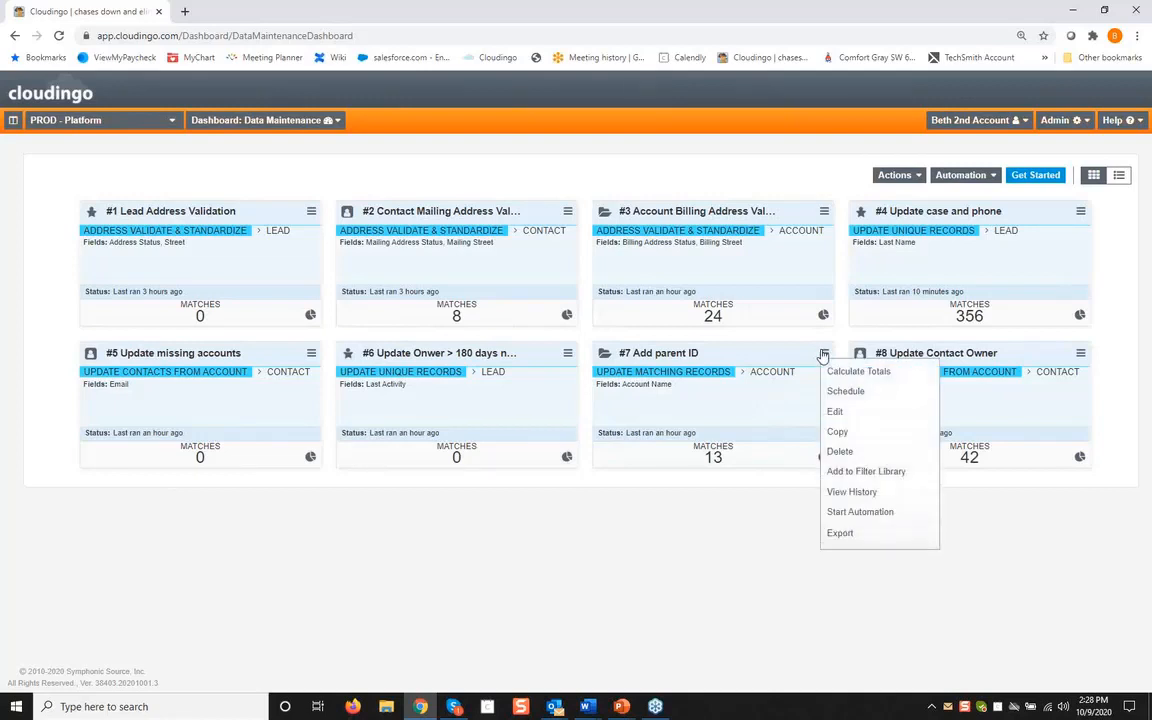
pyautogui.click(836, 414)
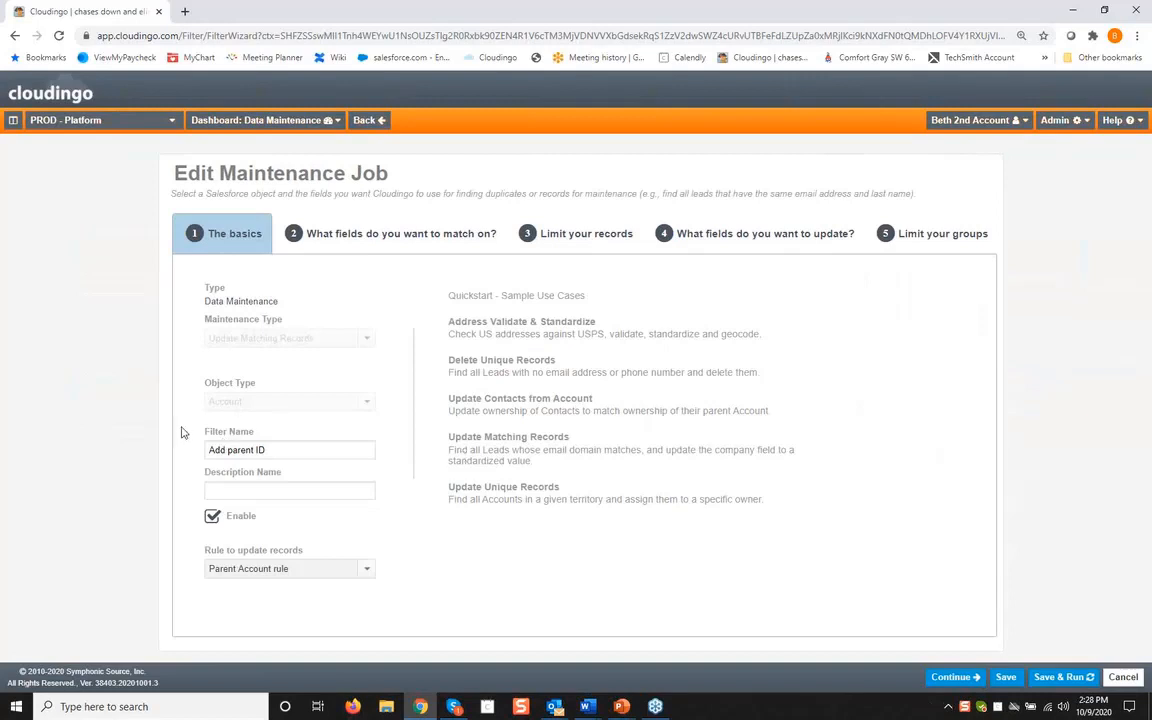
pyautogui.click(380, 233)
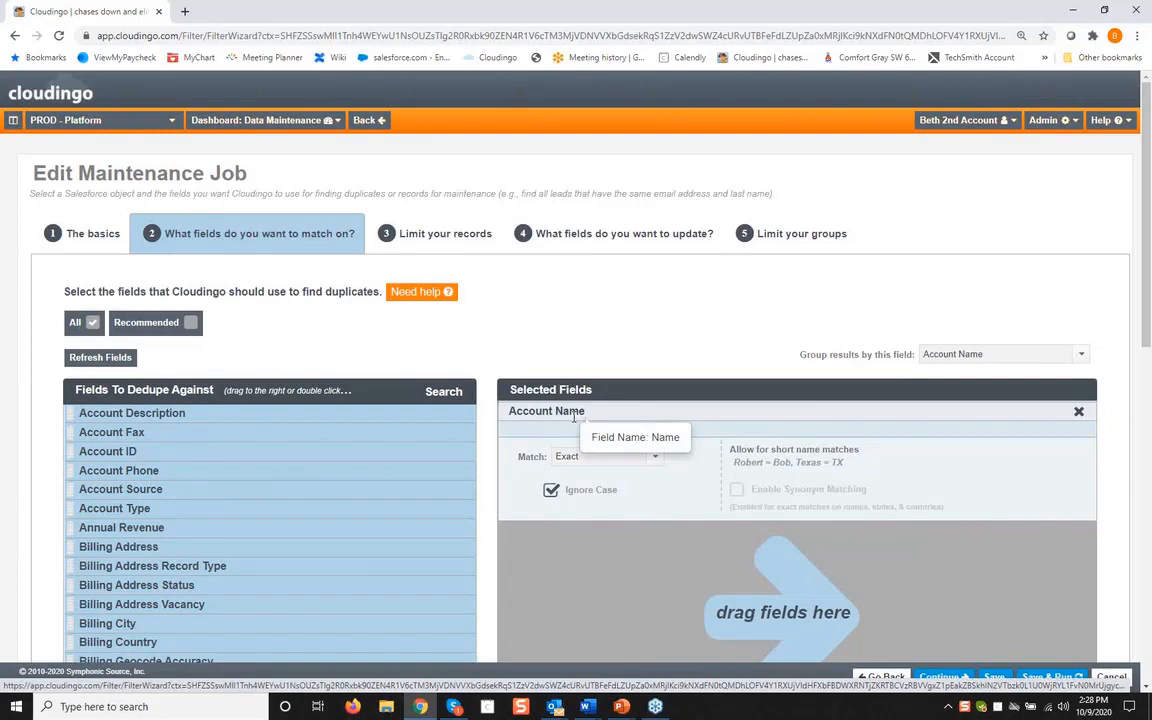
# Try the Company Name Cleaned match type on Account Name, and set it back to Exact
pyautogui.click(656, 463)
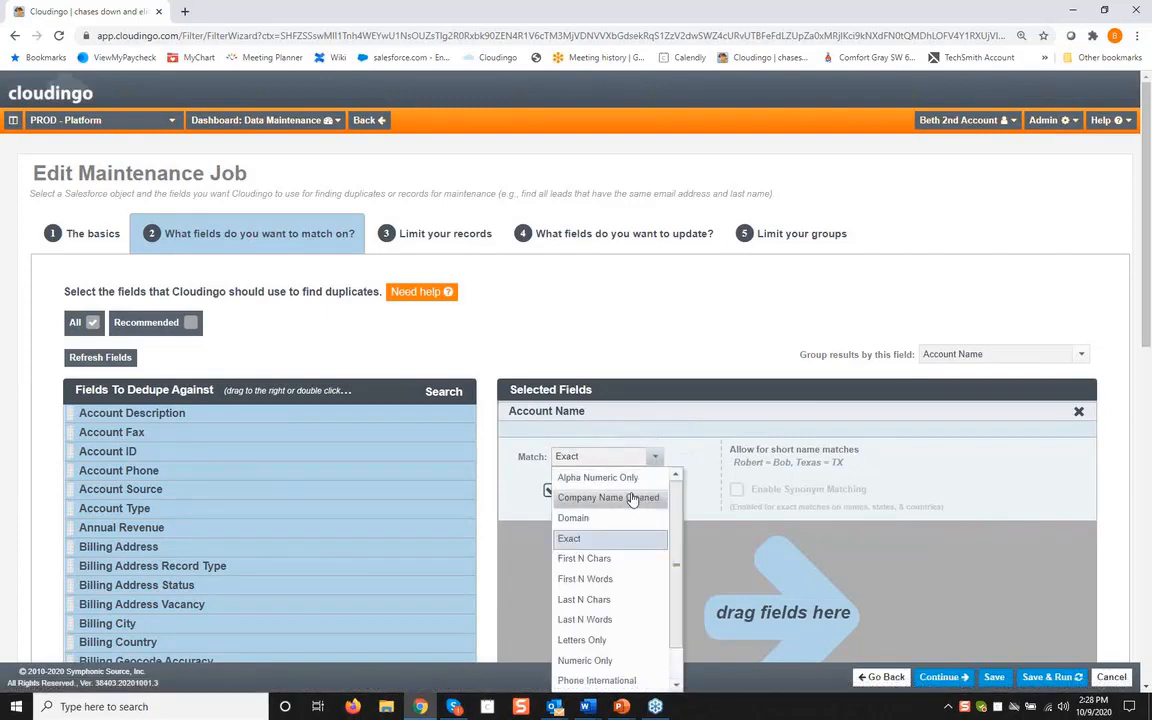
pyautogui.click(632, 498)
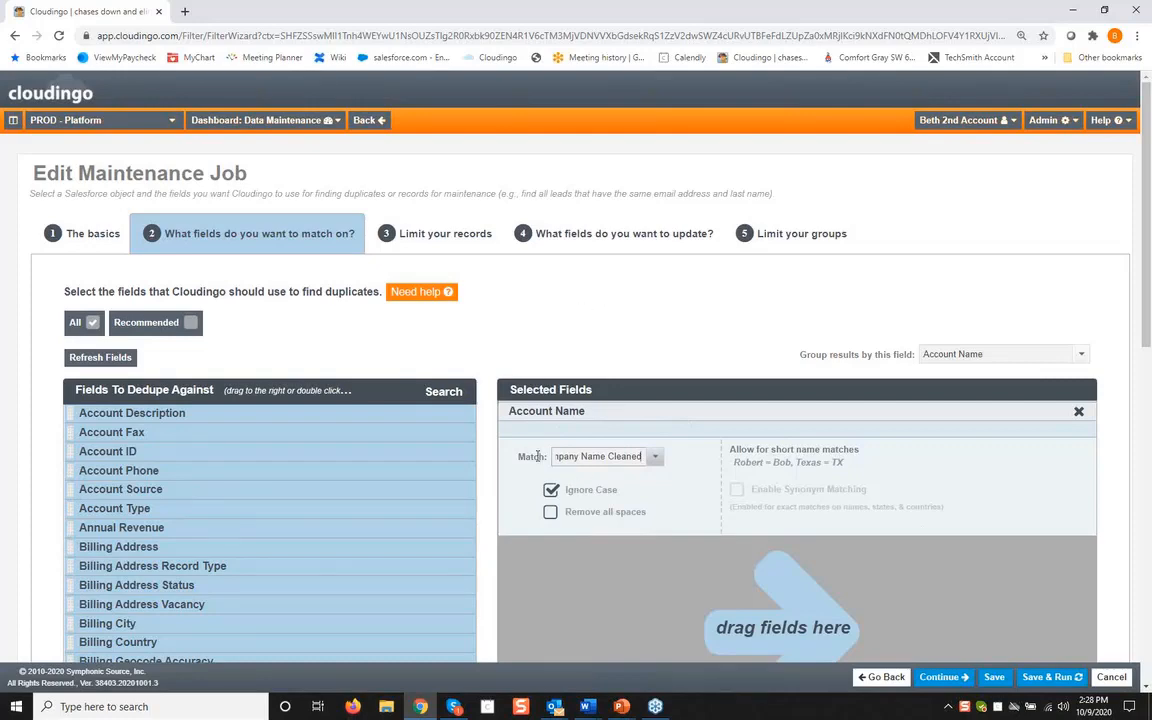
pyautogui.click(648, 457)
pyautogui.click(643, 458)
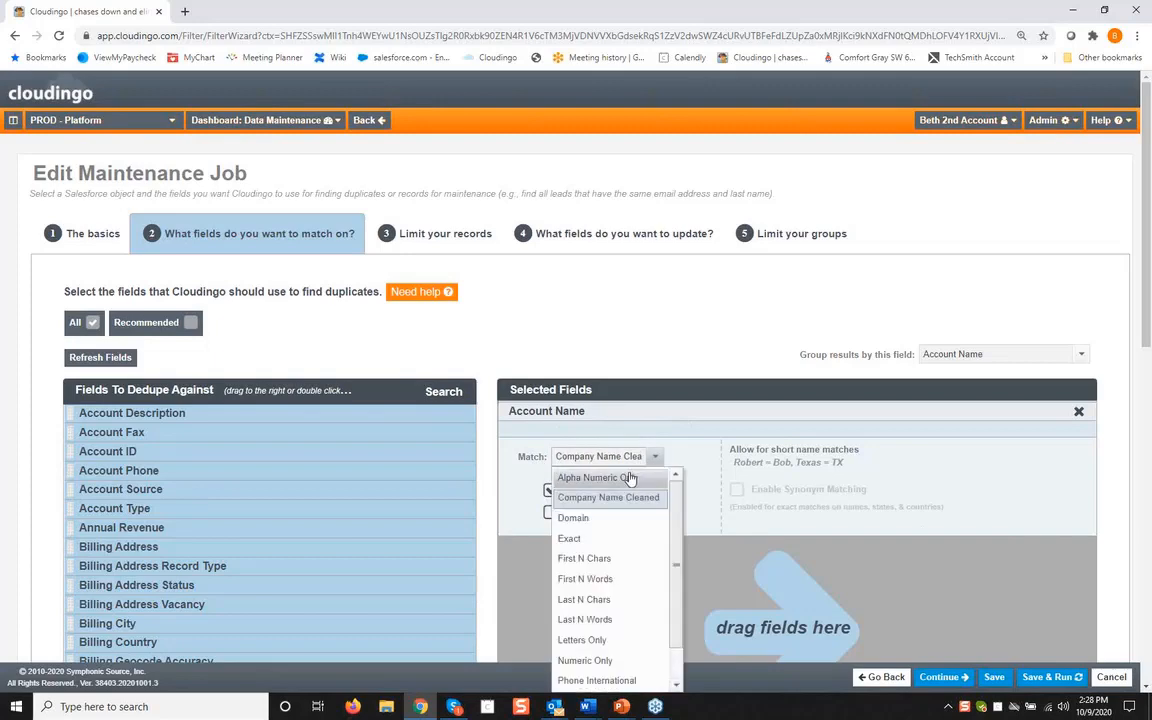
pyautogui.click(570, 540)
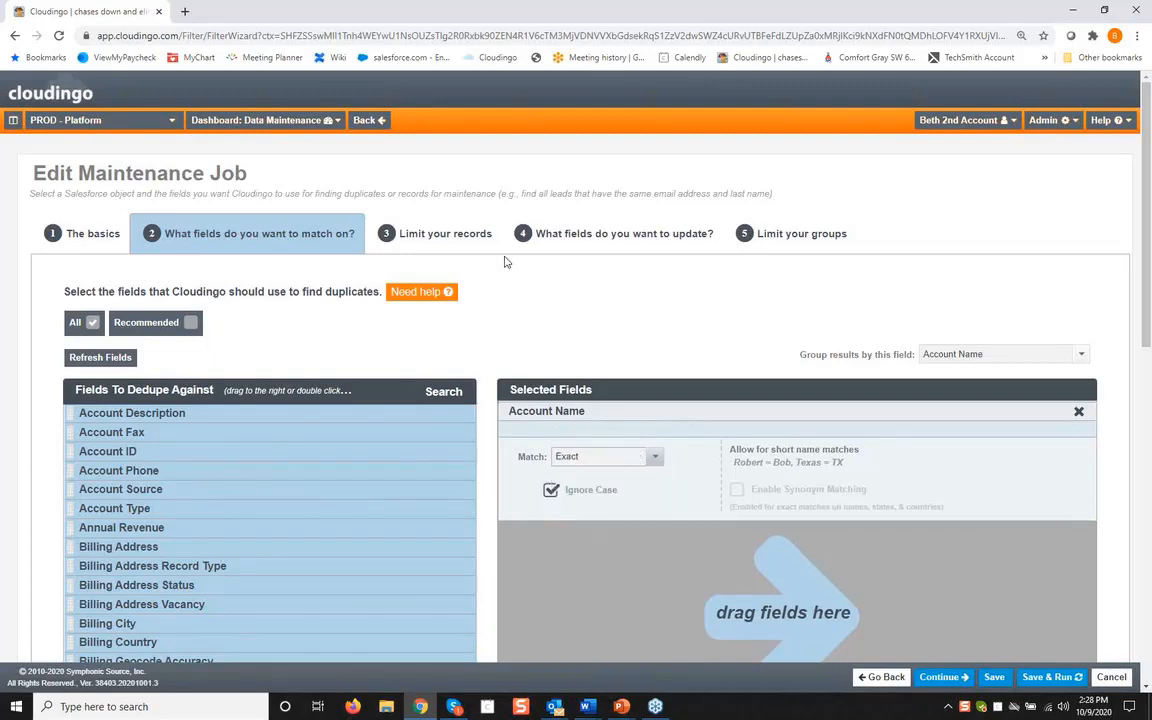
# Review the "Add parent ID" job's record limits, Parent Account ID update, group limits and record update rule, and return to the dashboard
pyautogui.click(474, 234)
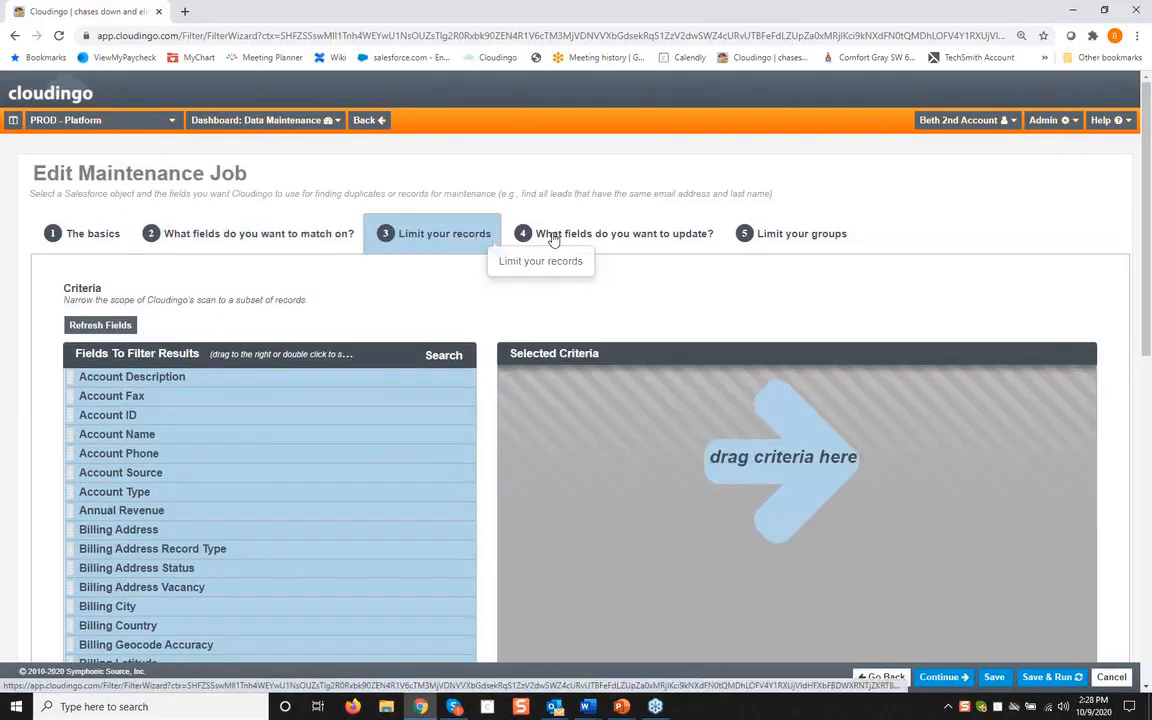
pyautogui.click(553, 238)
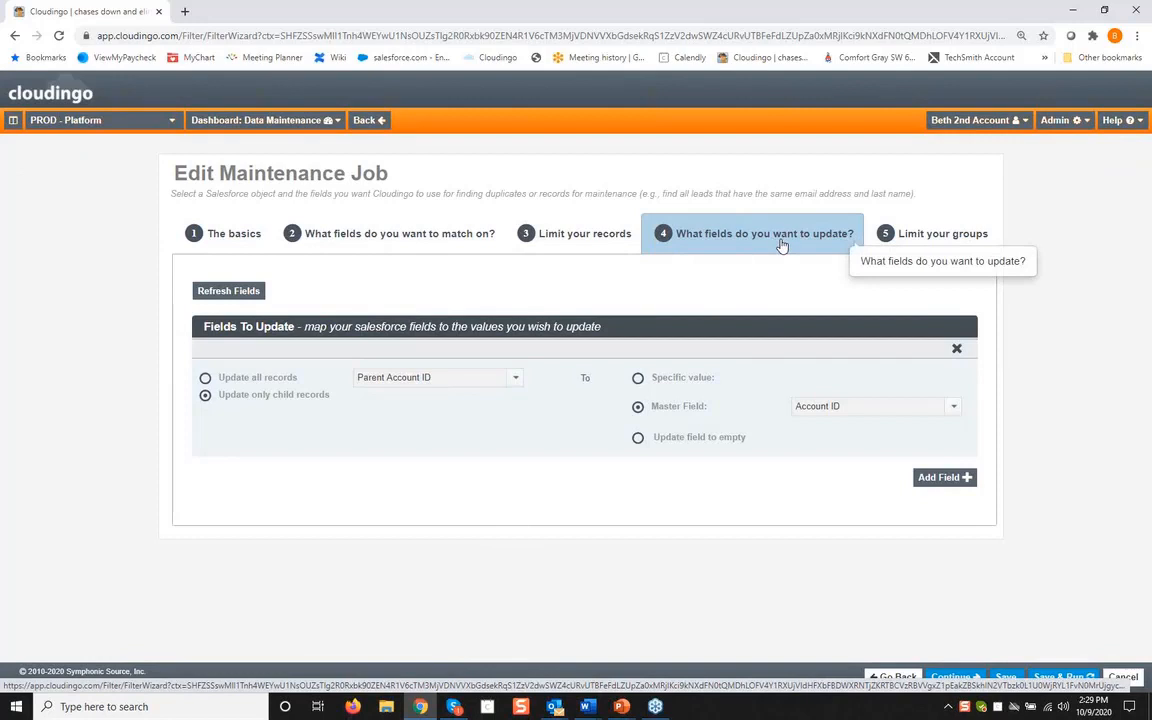
pyautogui.click(205, 396)
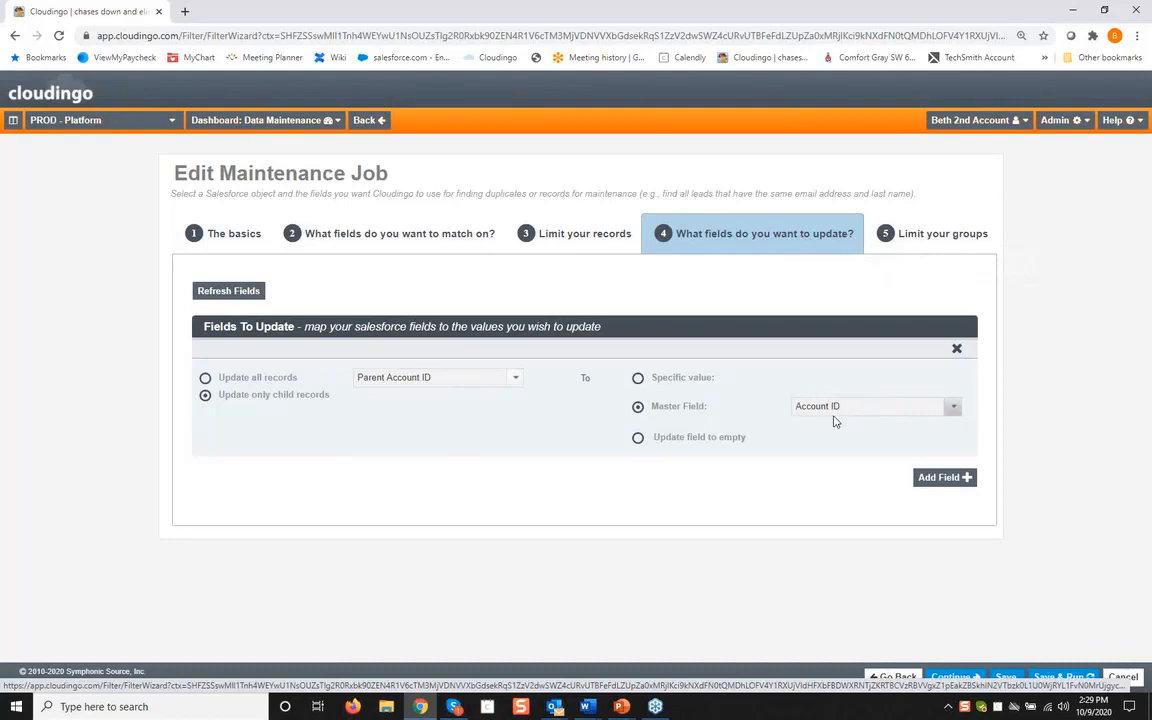
pyautogui.click(943, 236)
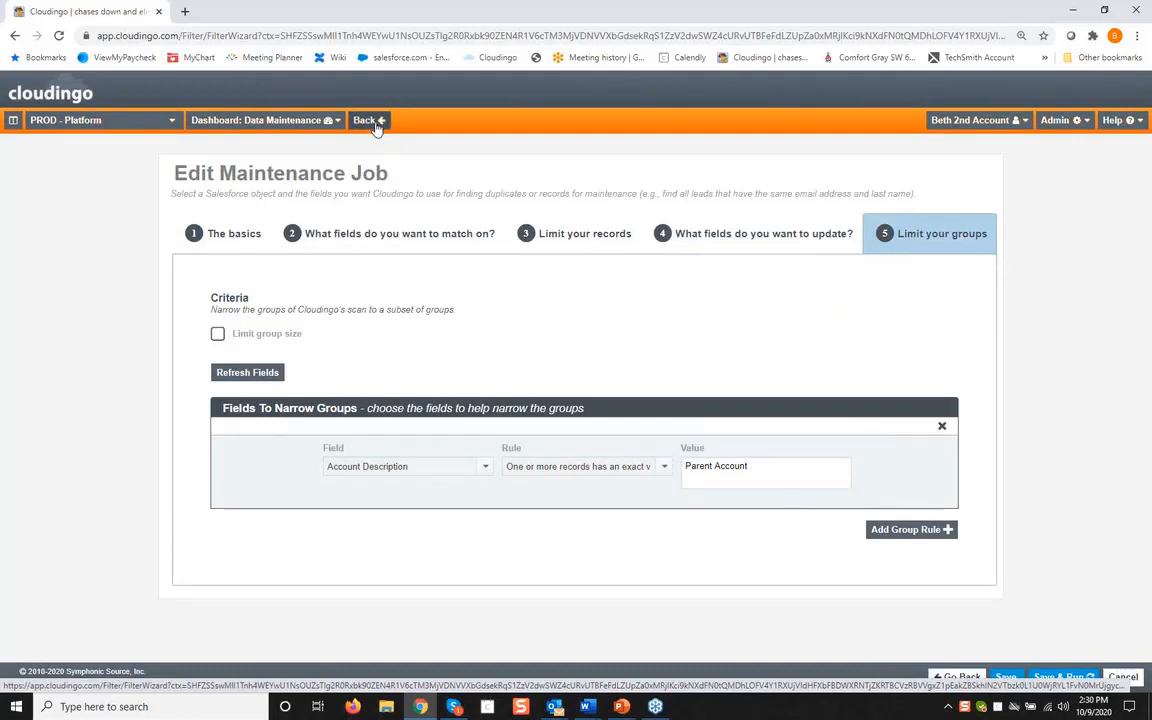
pyautogui.click(234, 234)
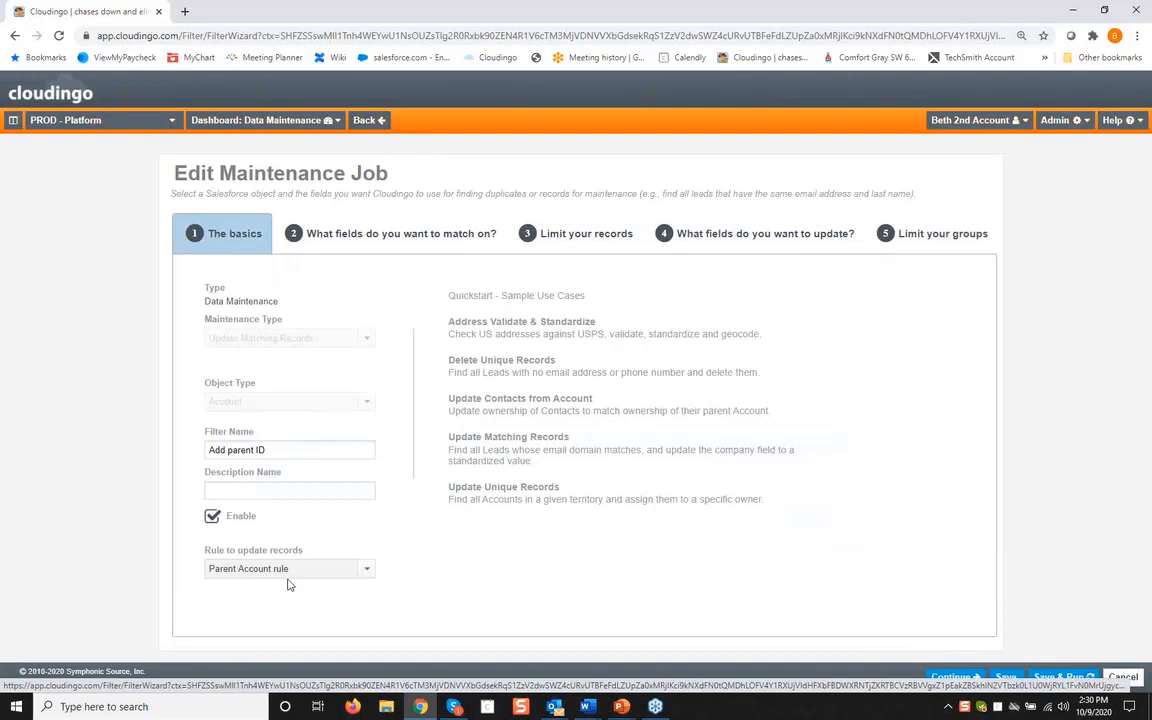
pyautogui.click(371, 123)
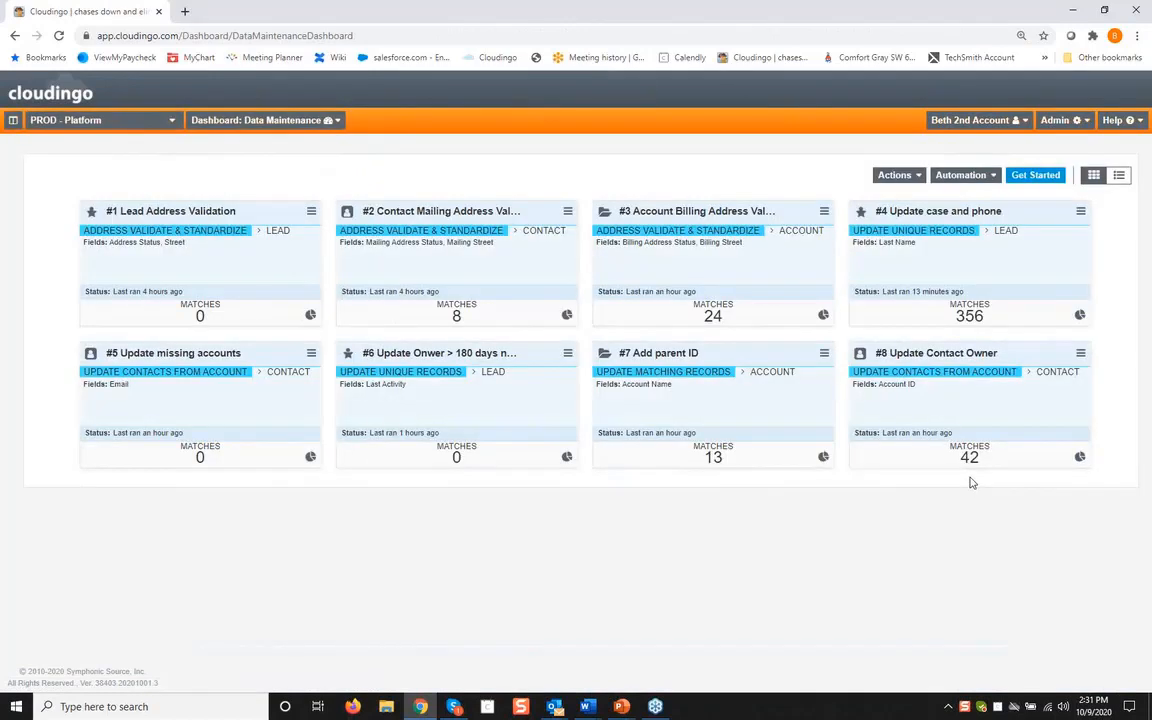
# Open the "Add parent ID" matches and update the records in the Looney Toons group
pyautogui.click(713, 458)
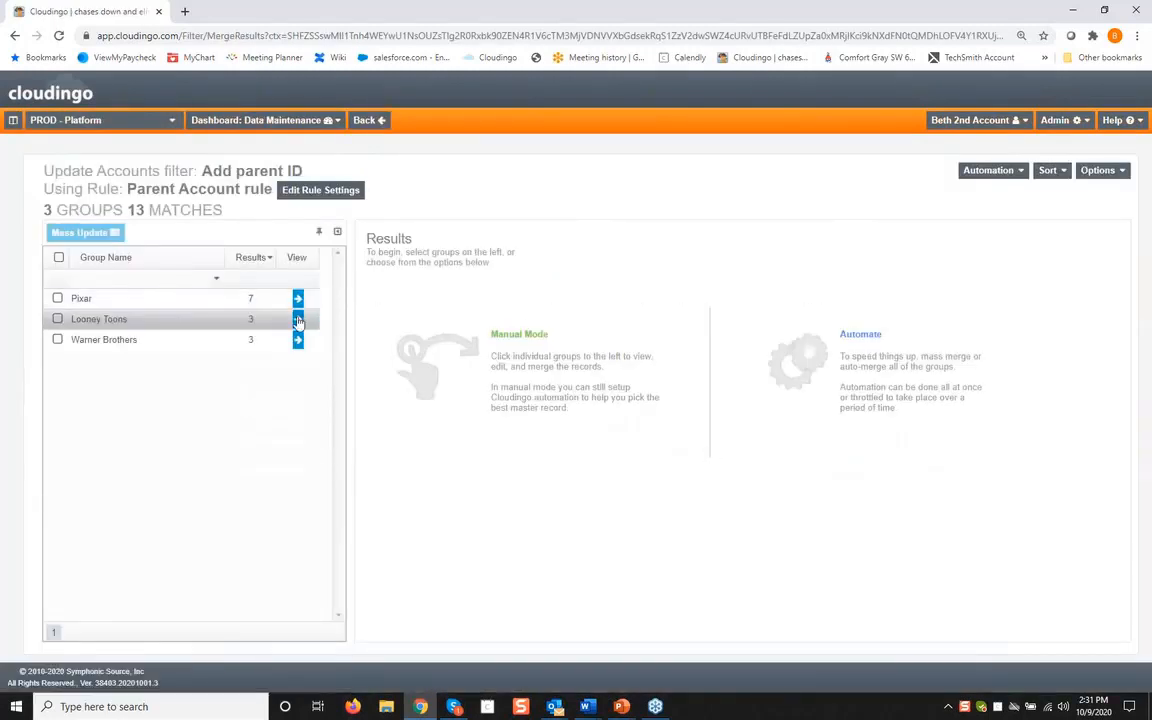
pyautogui.click(298, 320)
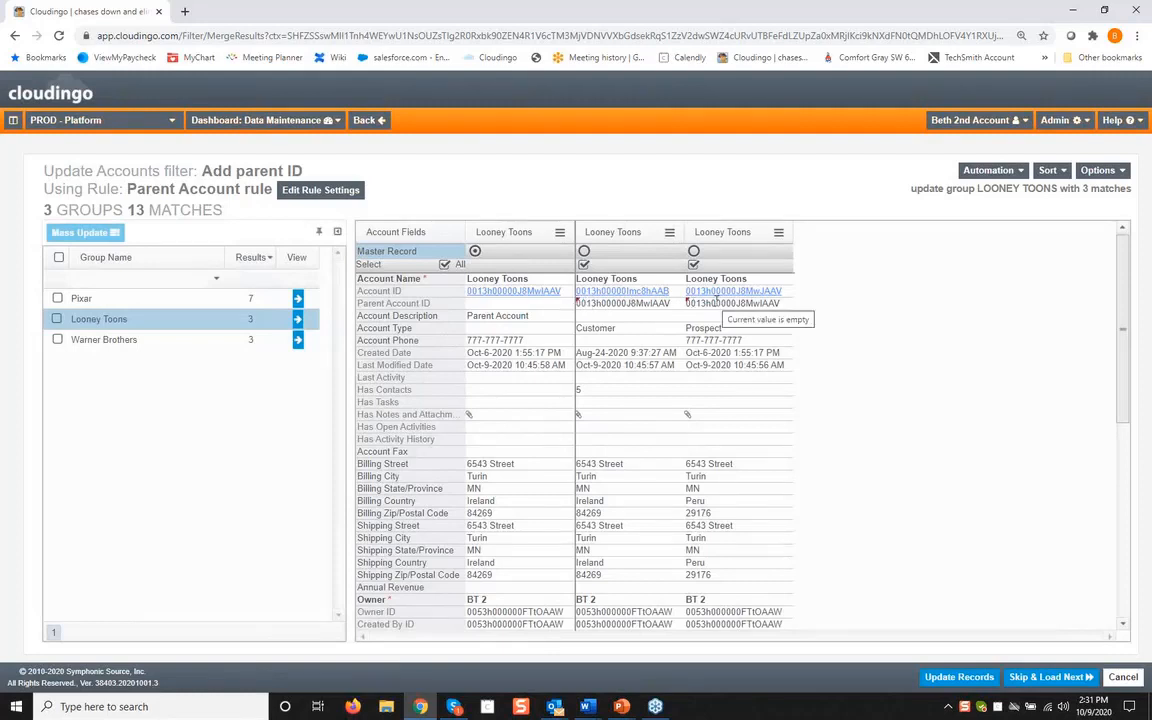
pyautogui.click(948, 680)
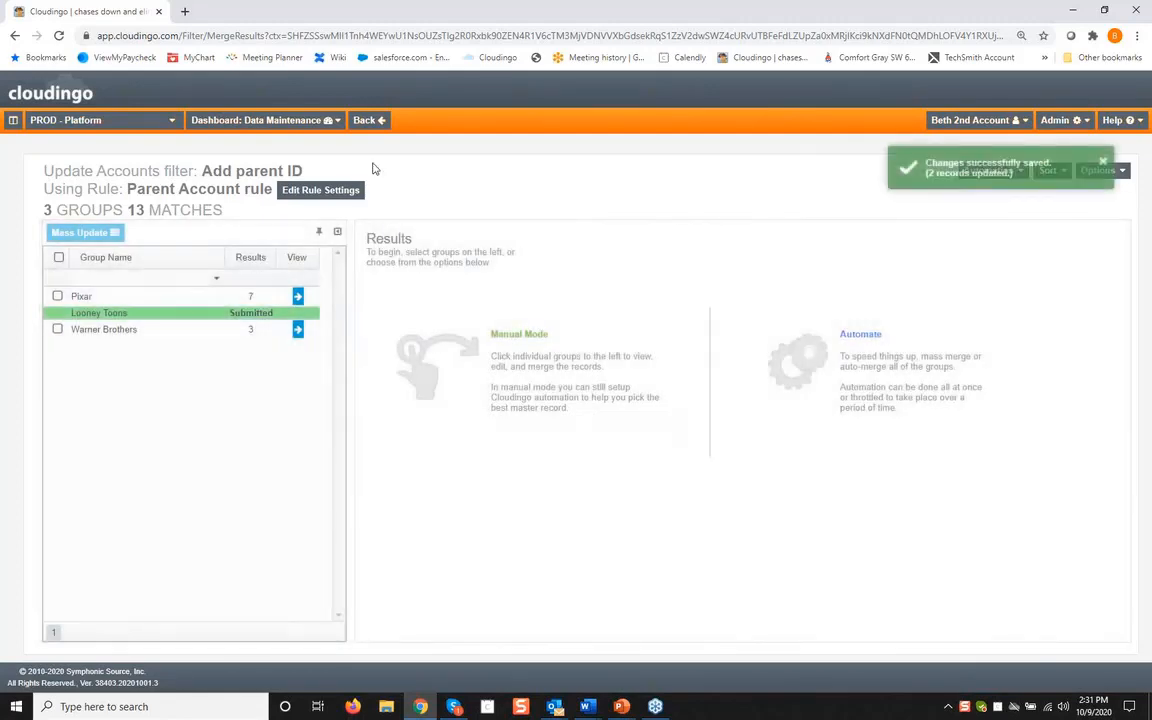
# Open the Pixar group and examine the Parent Account ID values across its matching records
pyautogui.click(210, 296)
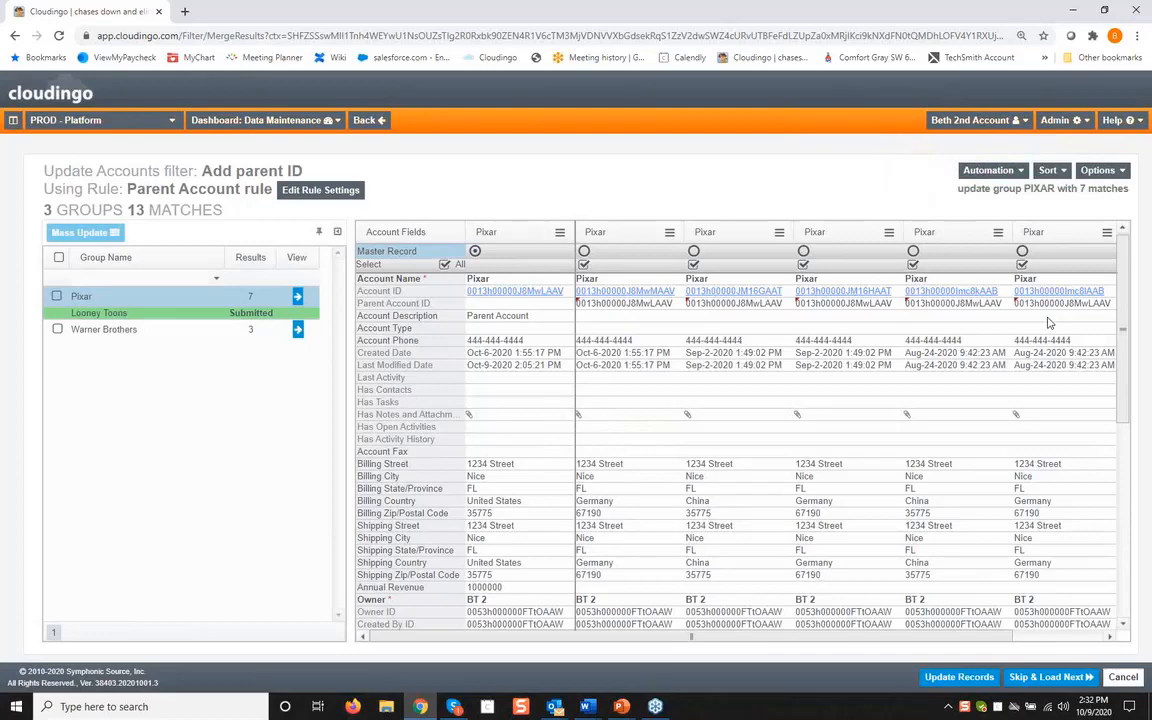
pyautogui.hscroll(2, 968, 623)
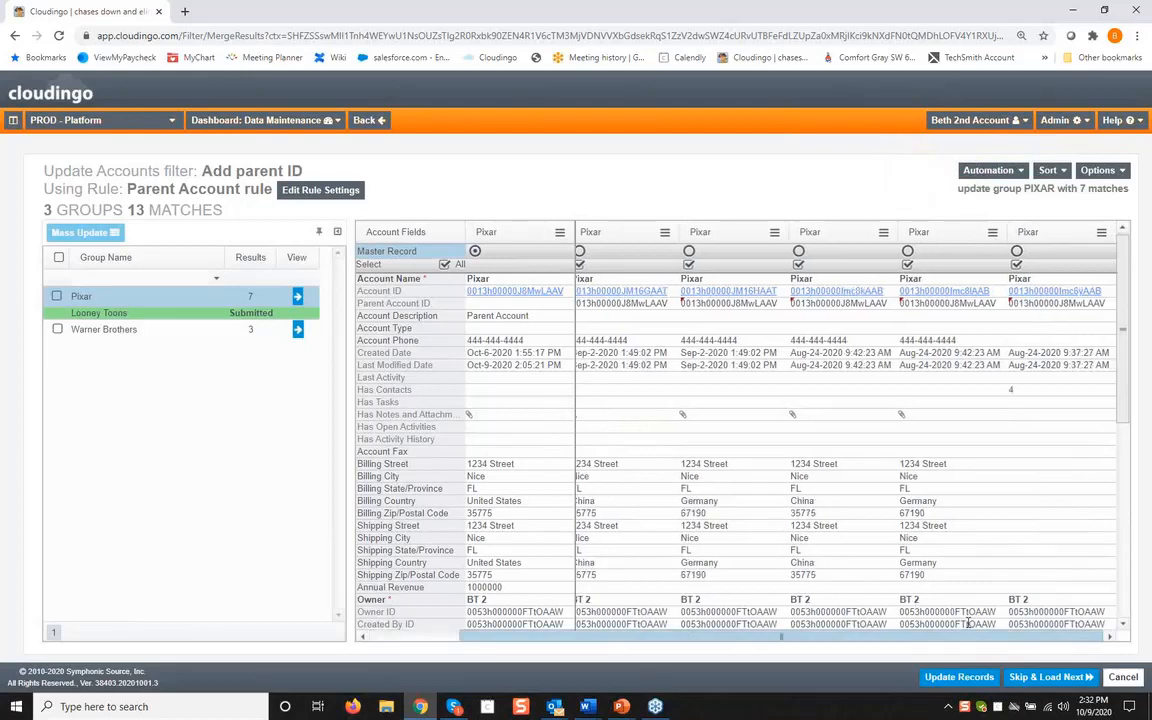
pyautogui.hscroll(-2, 836, 565)
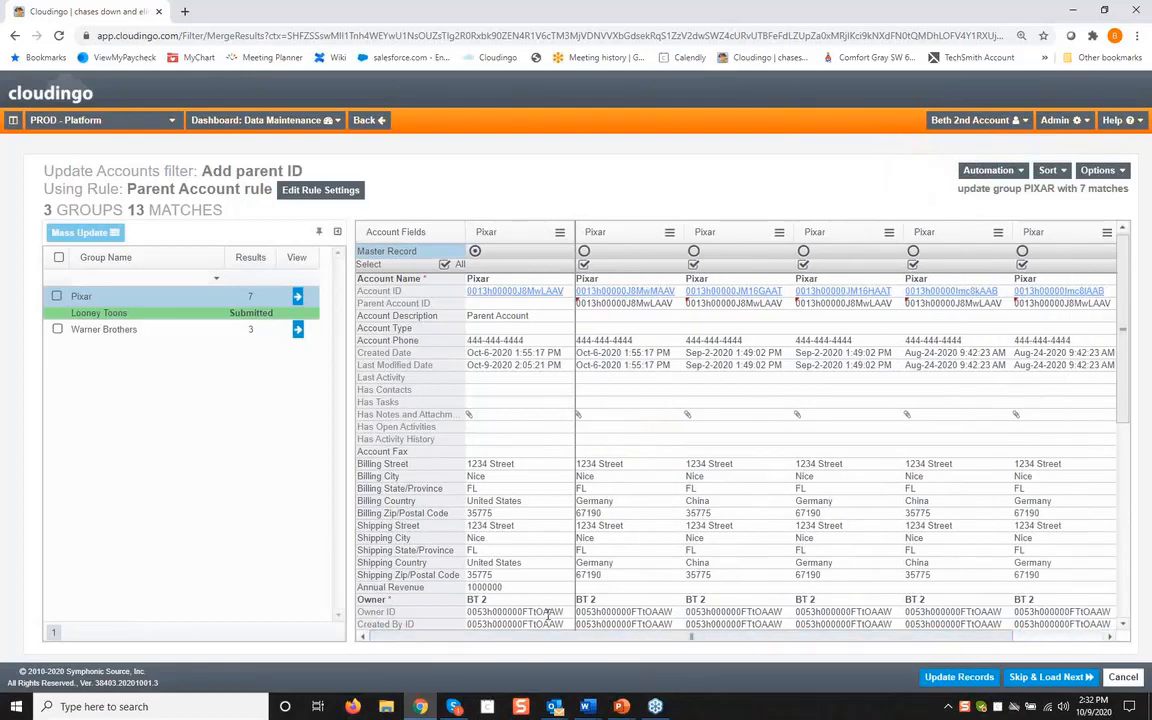
# Select all remaining groups, submit them for Mass Update, and return to the dashboard
pyautogui.click(59, 258)
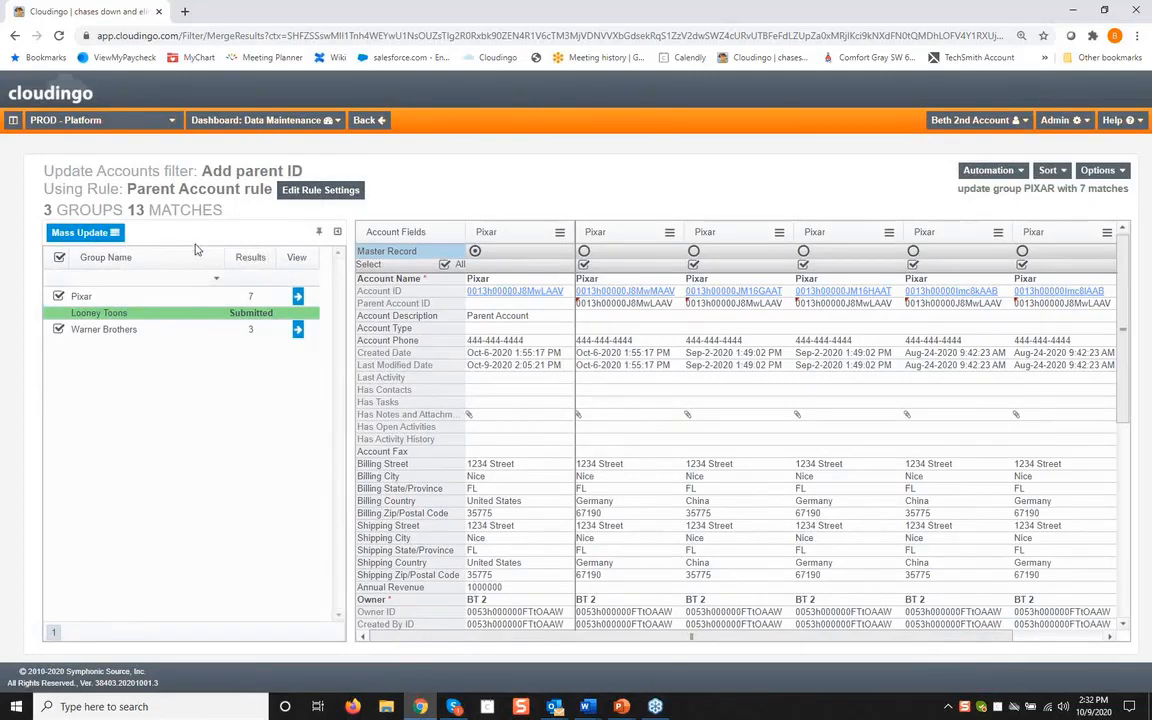
pyautogui.click(84, 233)
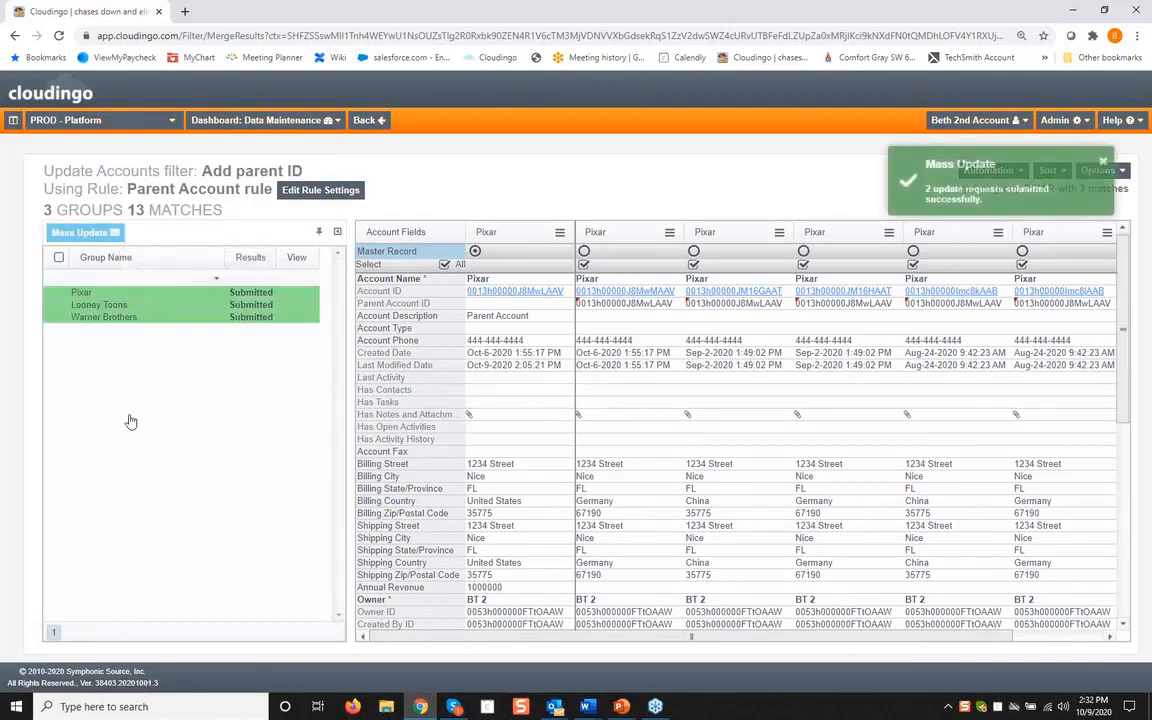
pyautogui.click(367, 121)
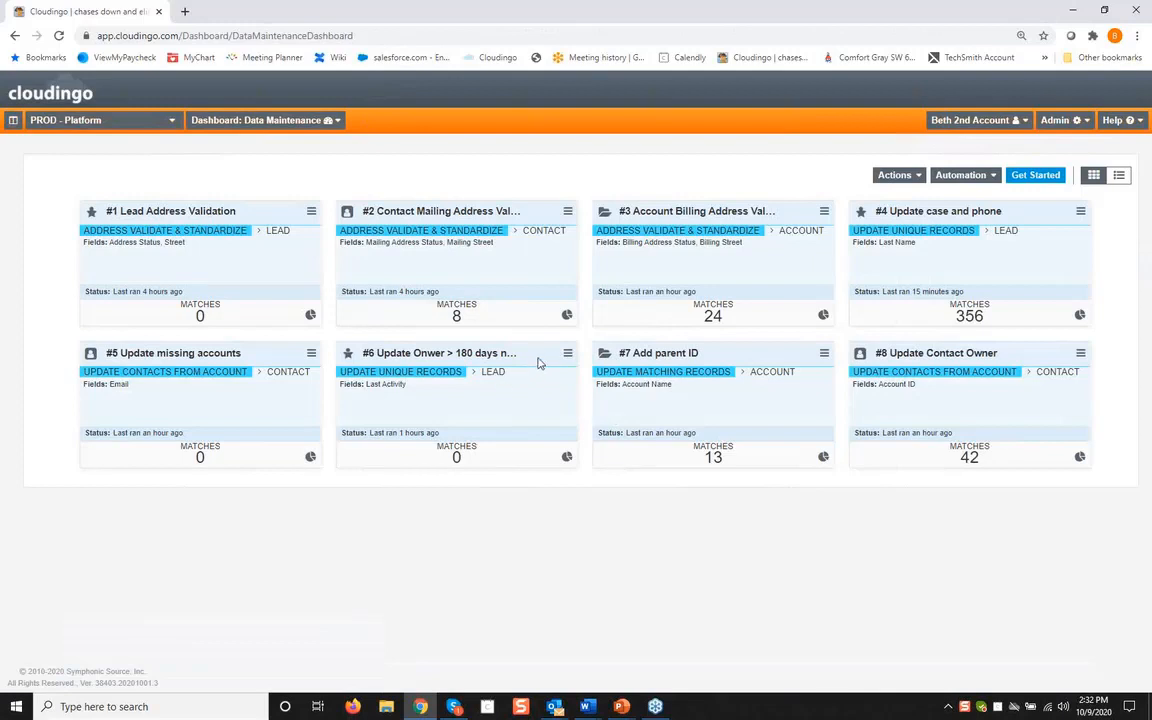
# Open the schedule of the "Update Onwer > 180 days no activity" job and set it to run daily with start date Oct-10-2020
pyautogui.click(567, 354)
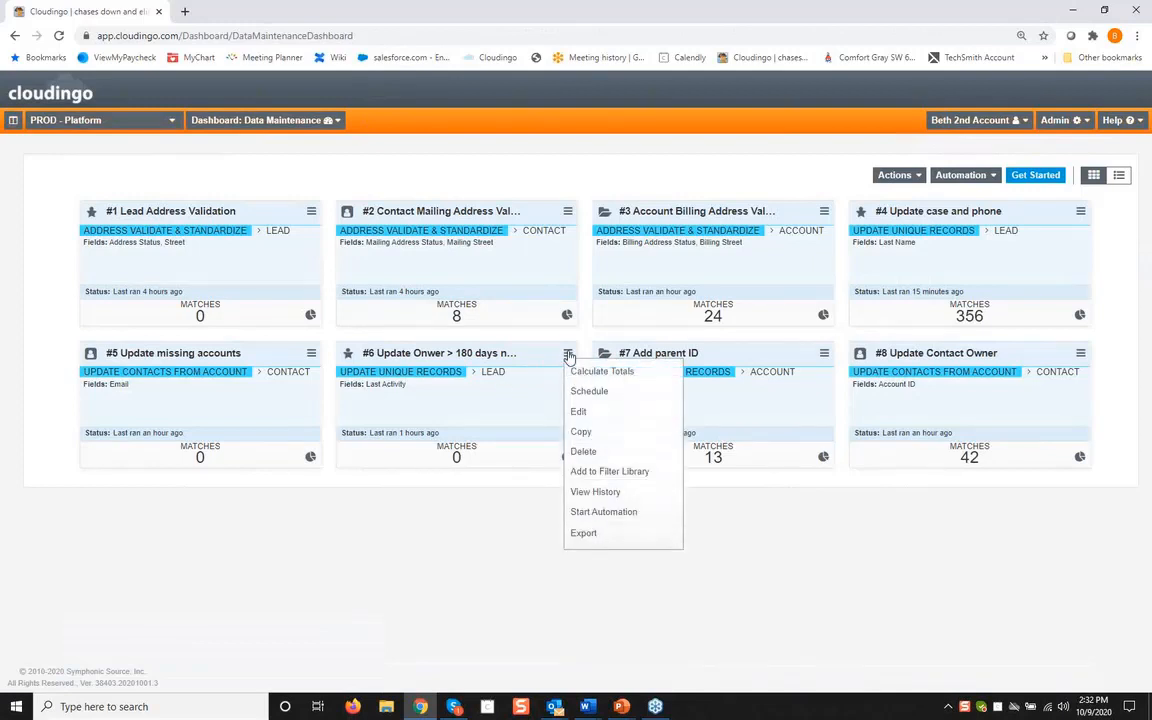
pyautogui.click(588, 391)
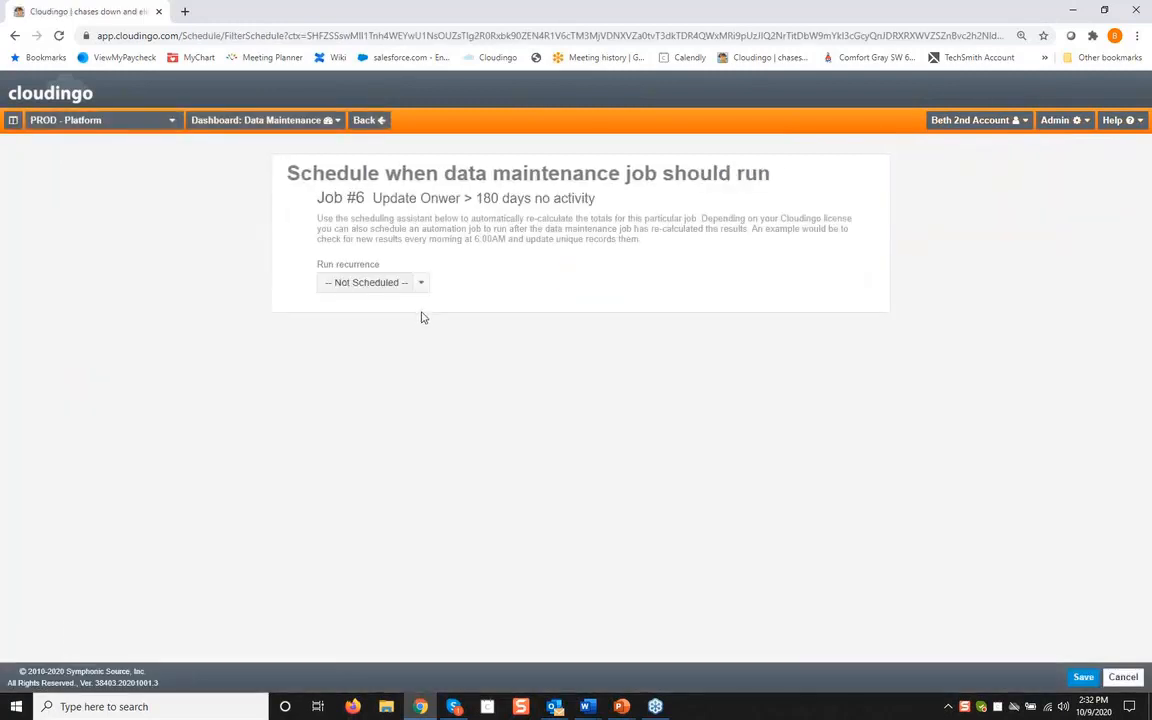
pyautogui.click(420, 284)
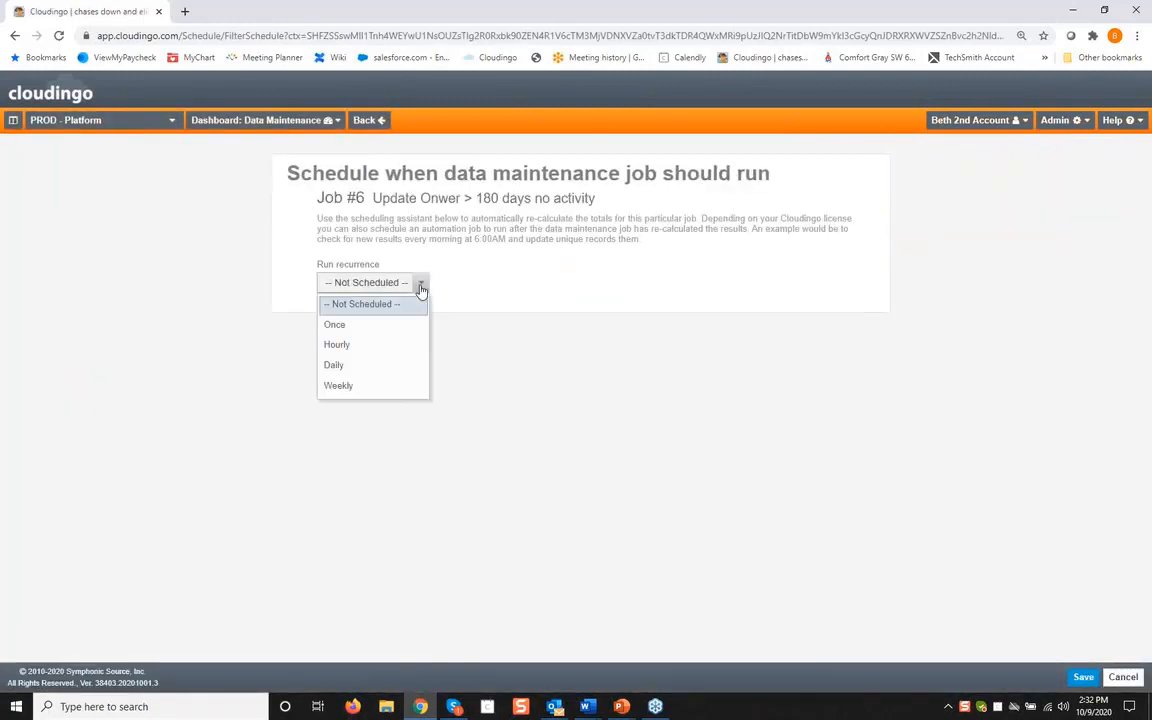
pyautogui.click(337, 370)
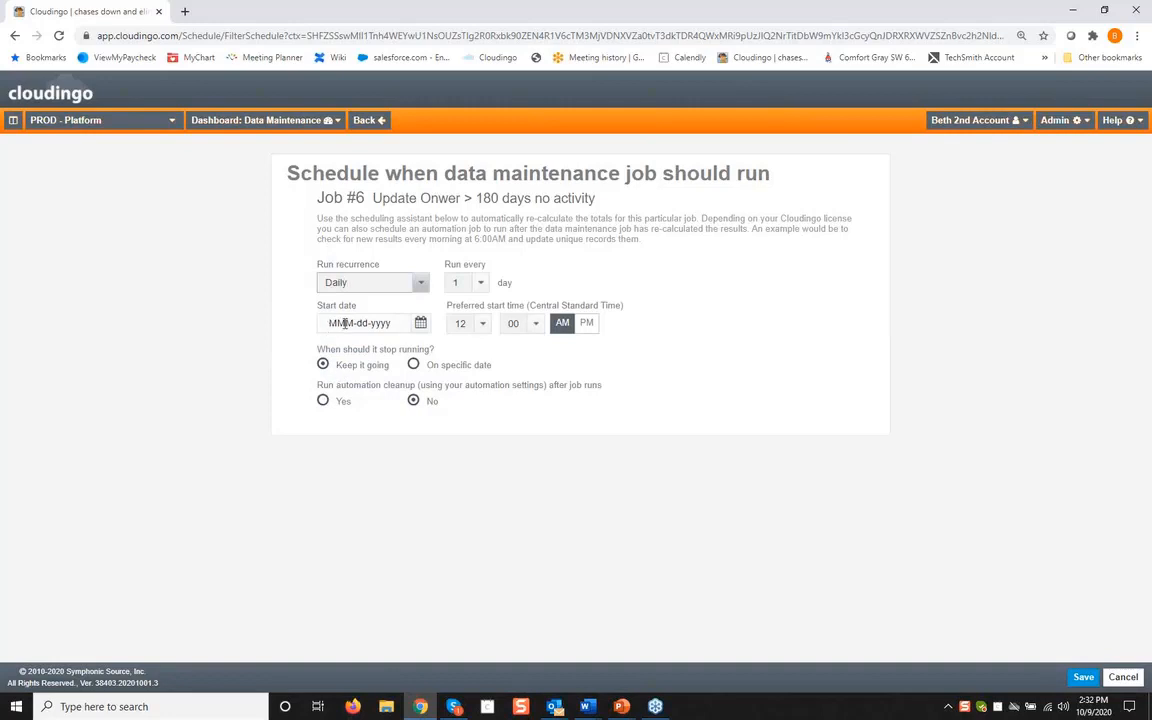
pyautogui.click(420, 323)
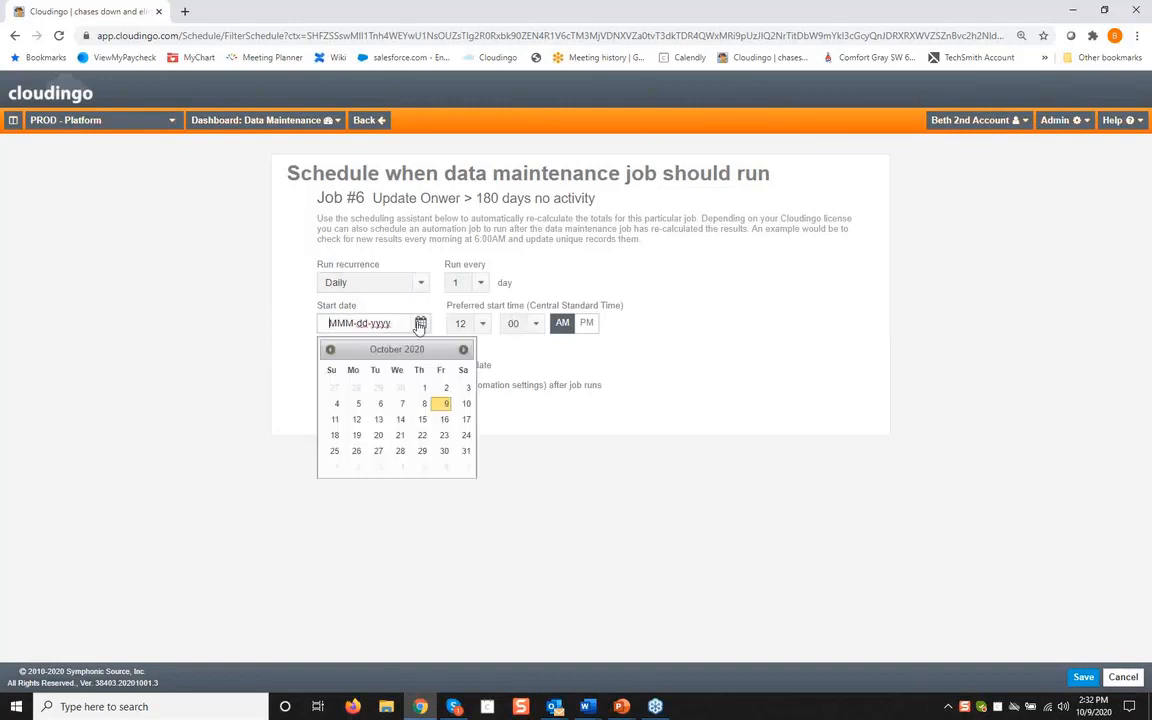
pyautogui.click(465, 404)
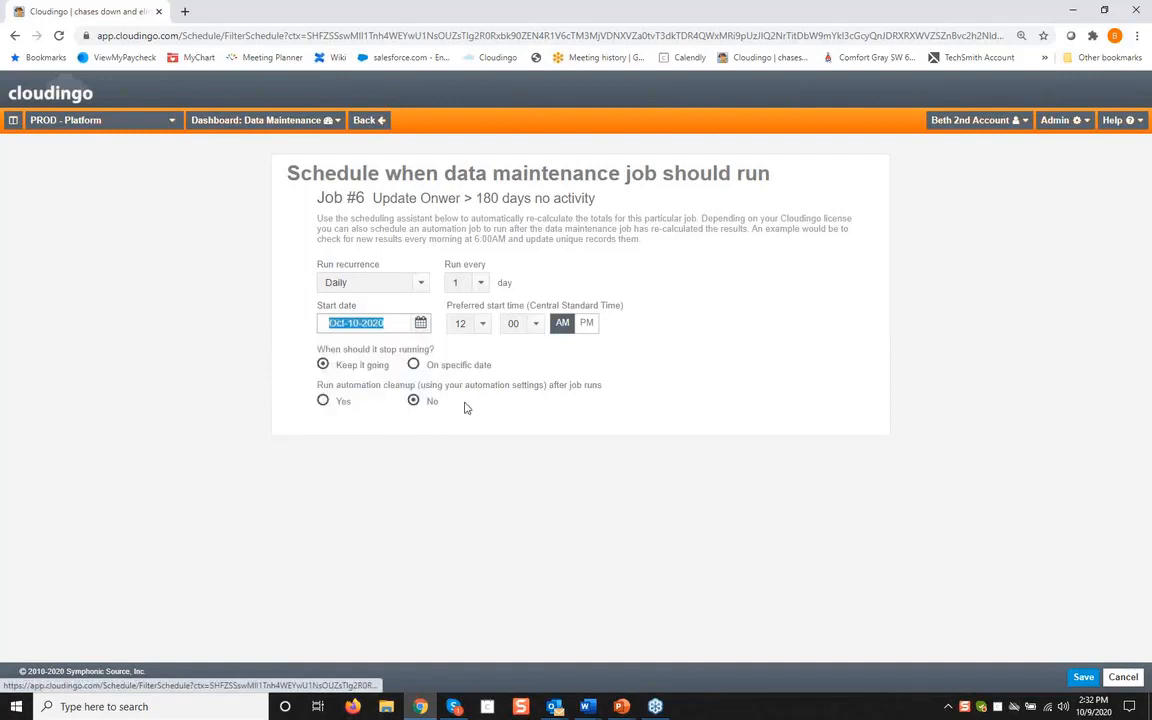
# Set the job's preferred start time to 09:00 AM, try the automation cleanup option, and return to the dashboard without saving
pyautogui.click(482, 324)
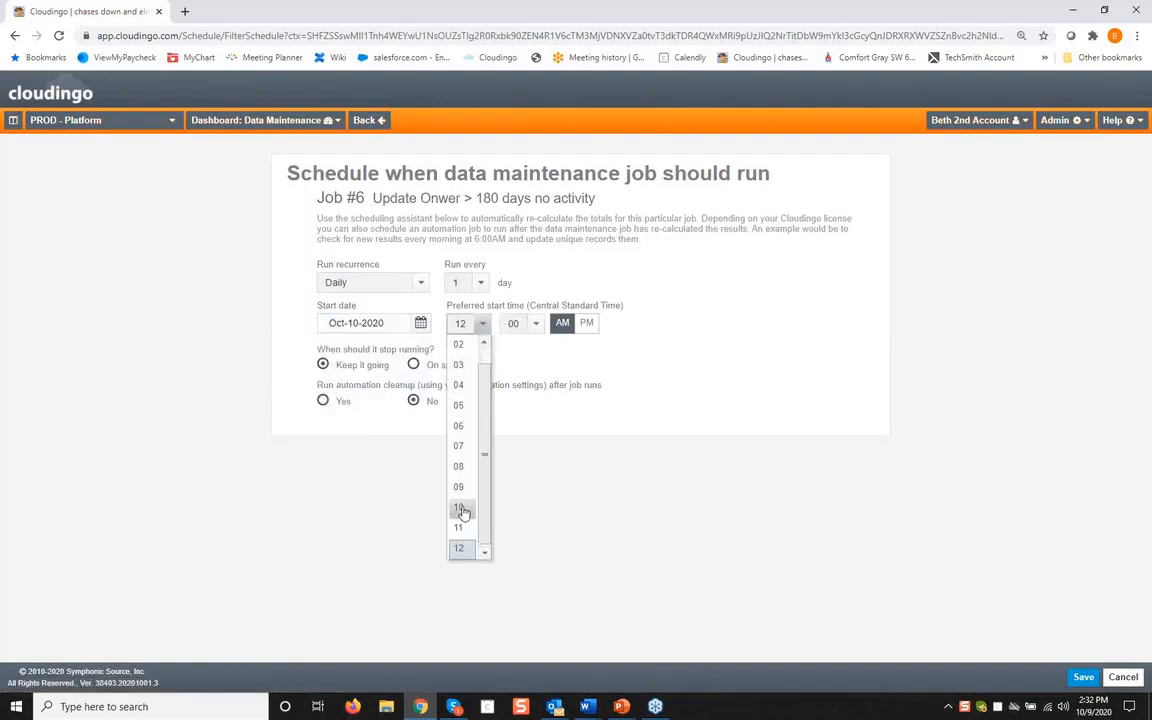
pyautogui.click(461, 488)
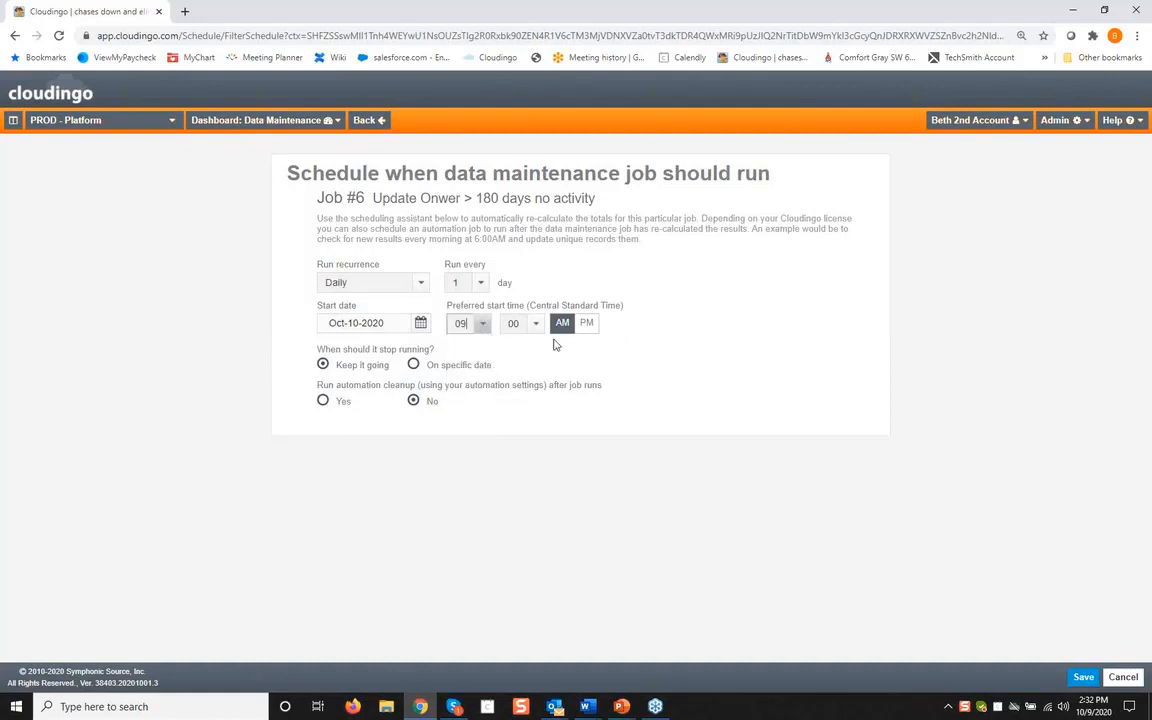
pyautogui.click(323, 401)
pyautogui.click(413, 401)
pyautogui.click(376, 121)
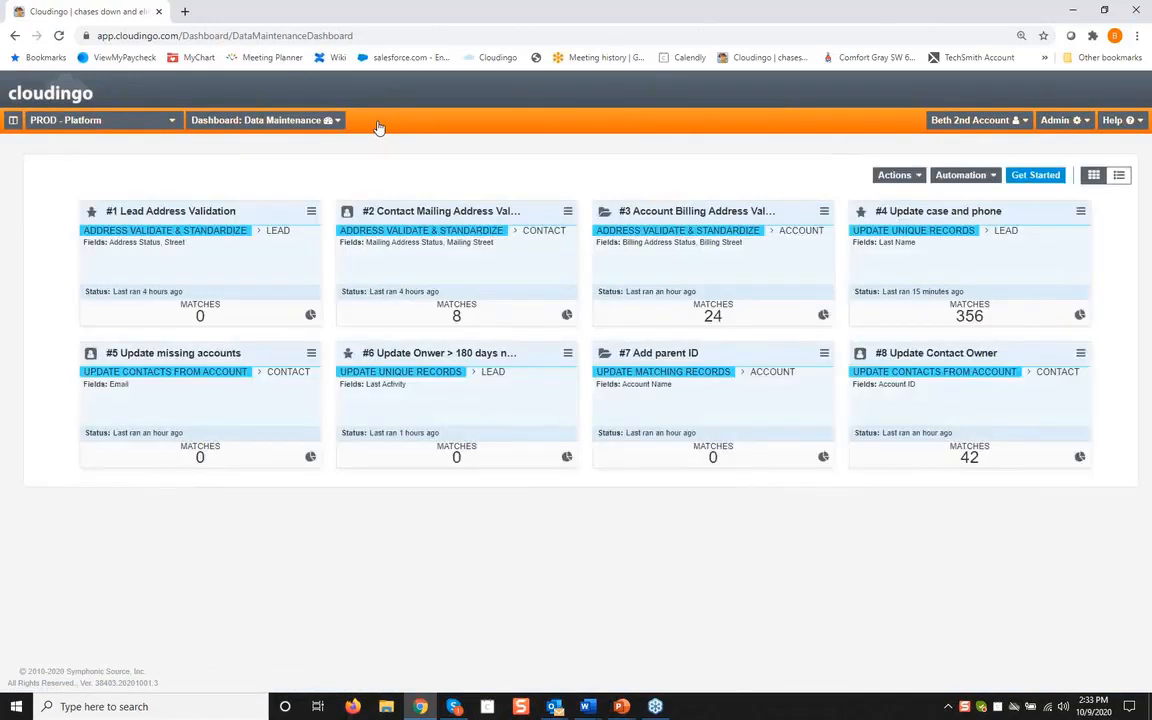
# Switch from the Data Maintenance dashboard to the Dedupe dashboard and review the list of available areas
pyautogui.click(298, 122)
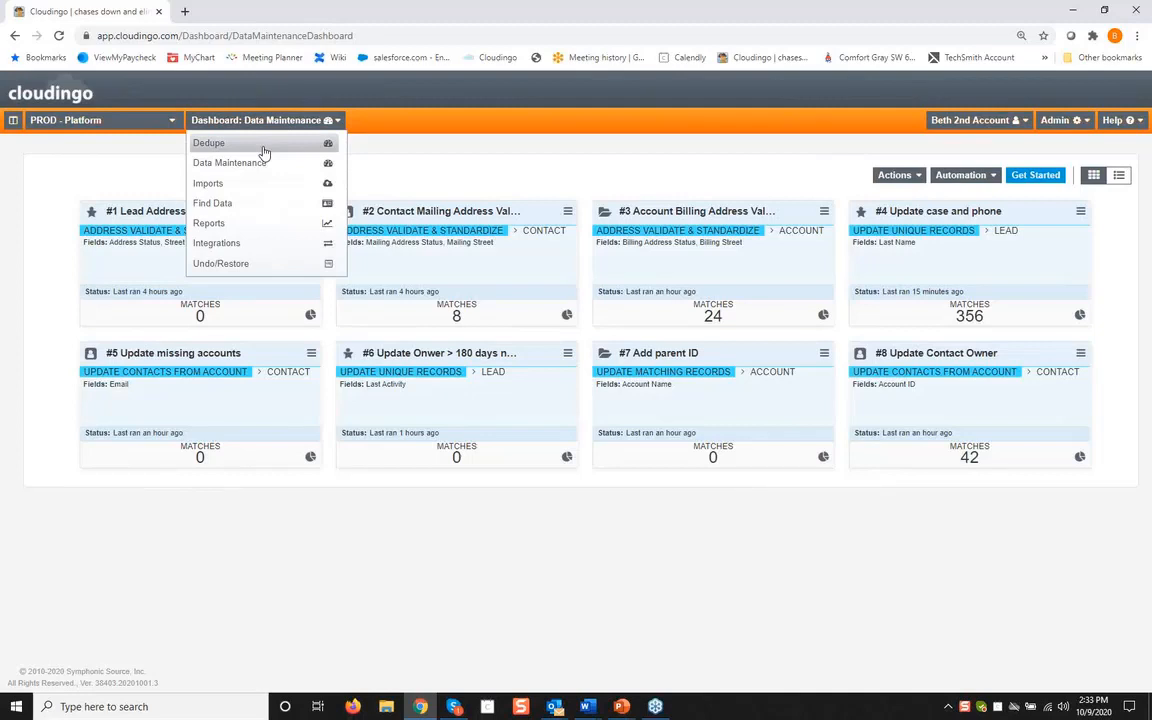
pyautogui.click(264, 148)
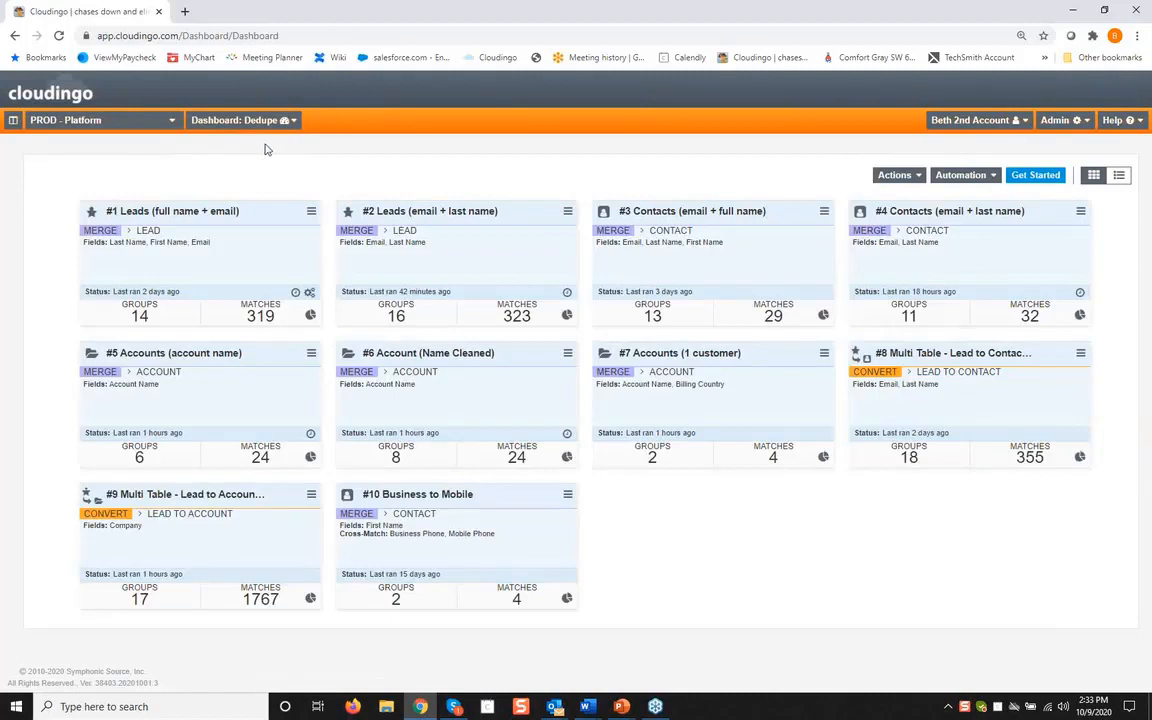
pyautogui.click(262, 121)
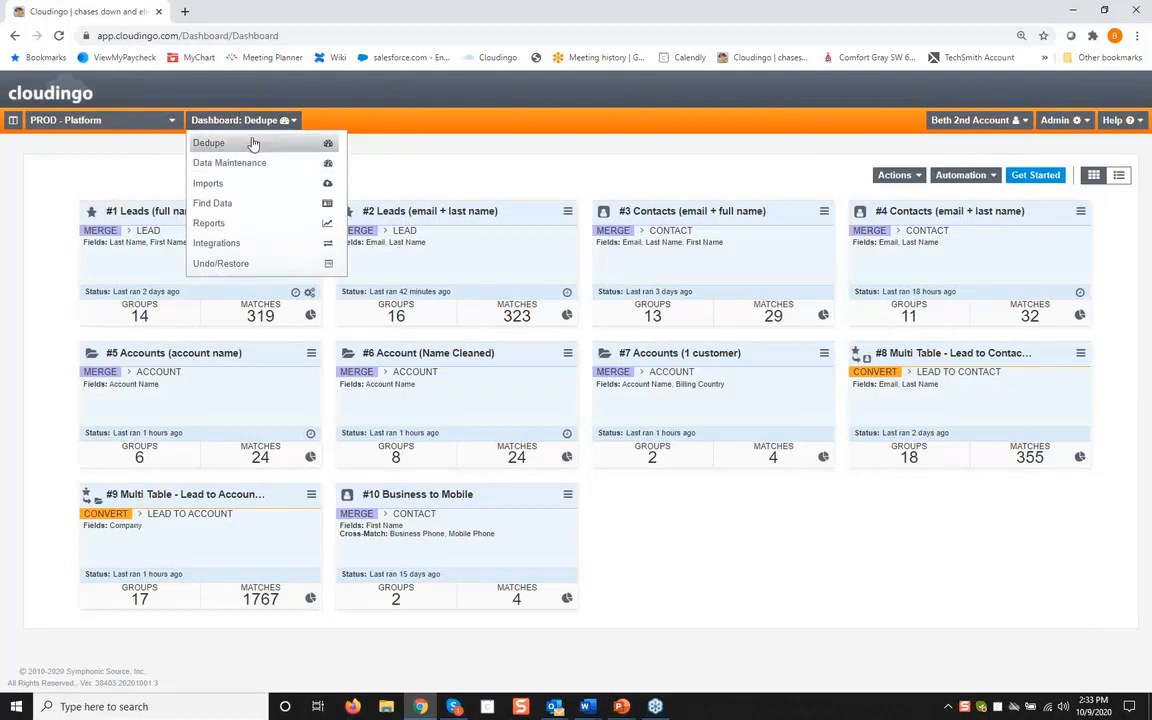
# Review the help options, then find help.cloudingo.com in a new browser tab and open the Cloudingo Help home page to view its resources
pyautogui.click(1115, 121)
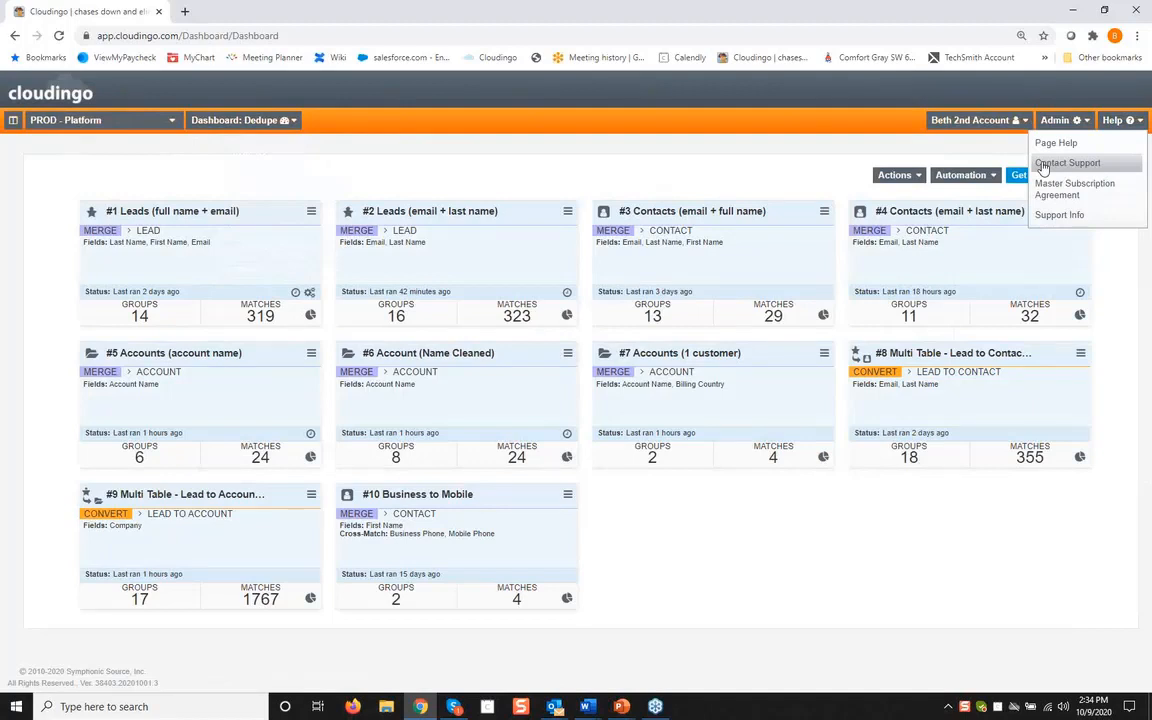
pyautogui.click(185, 11)
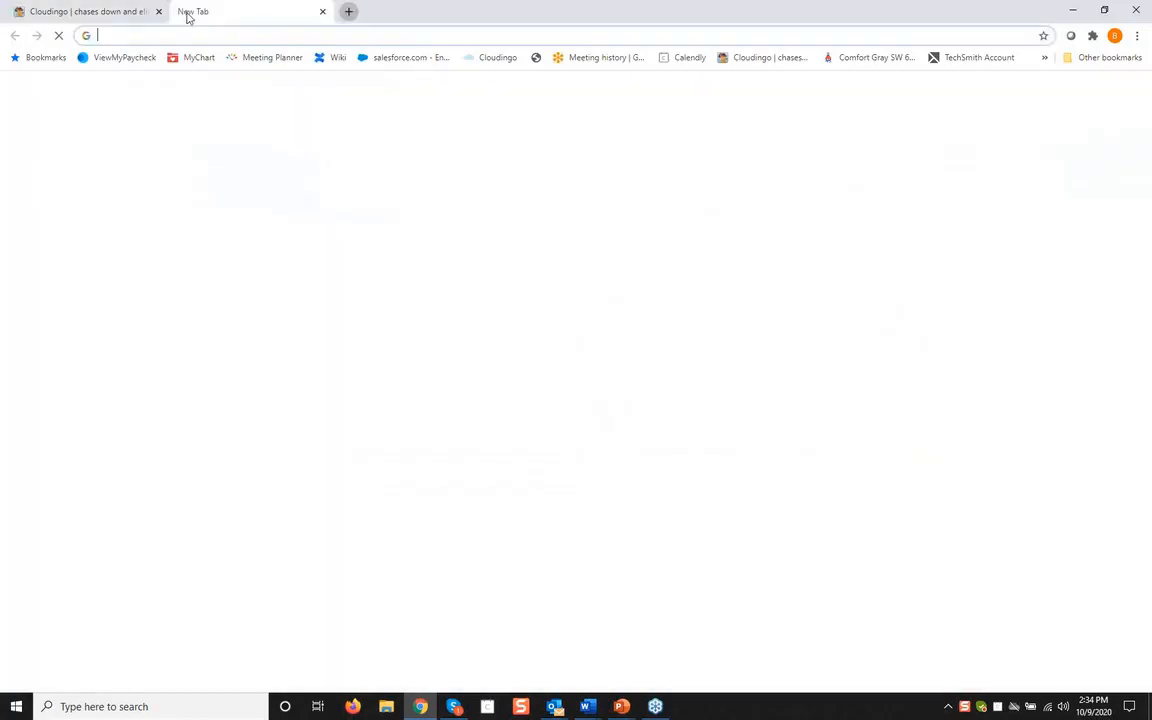
pyautogui.click(437, 289)
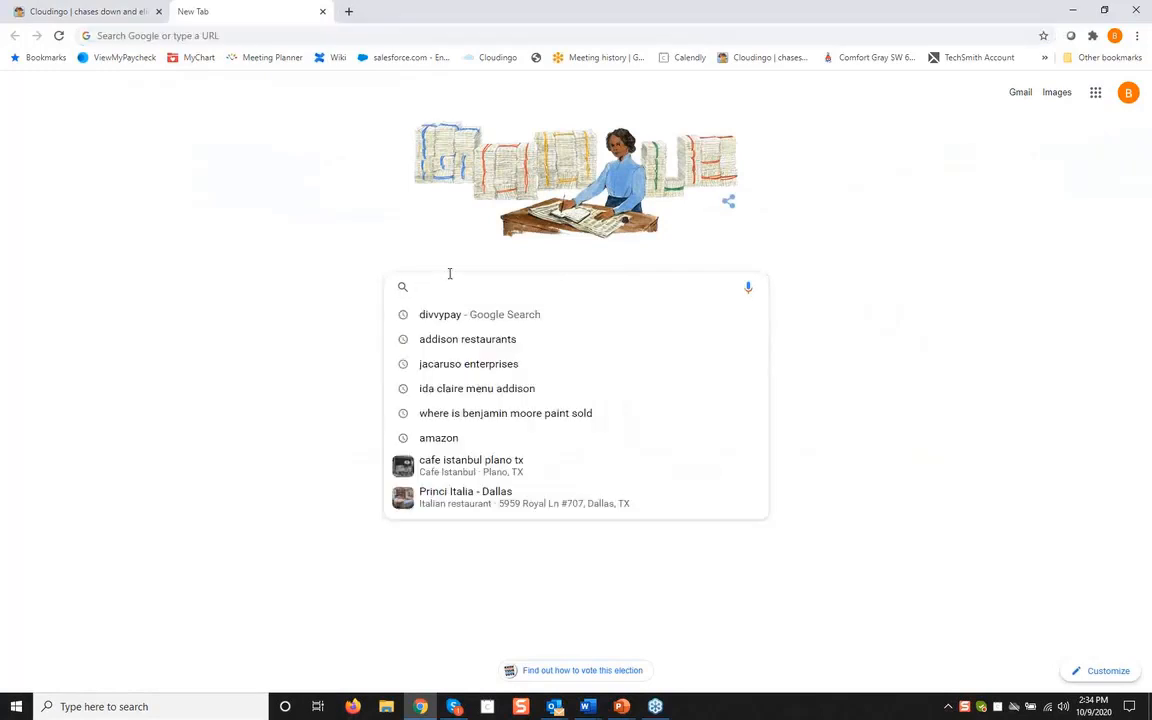
pyautogui.write('help')
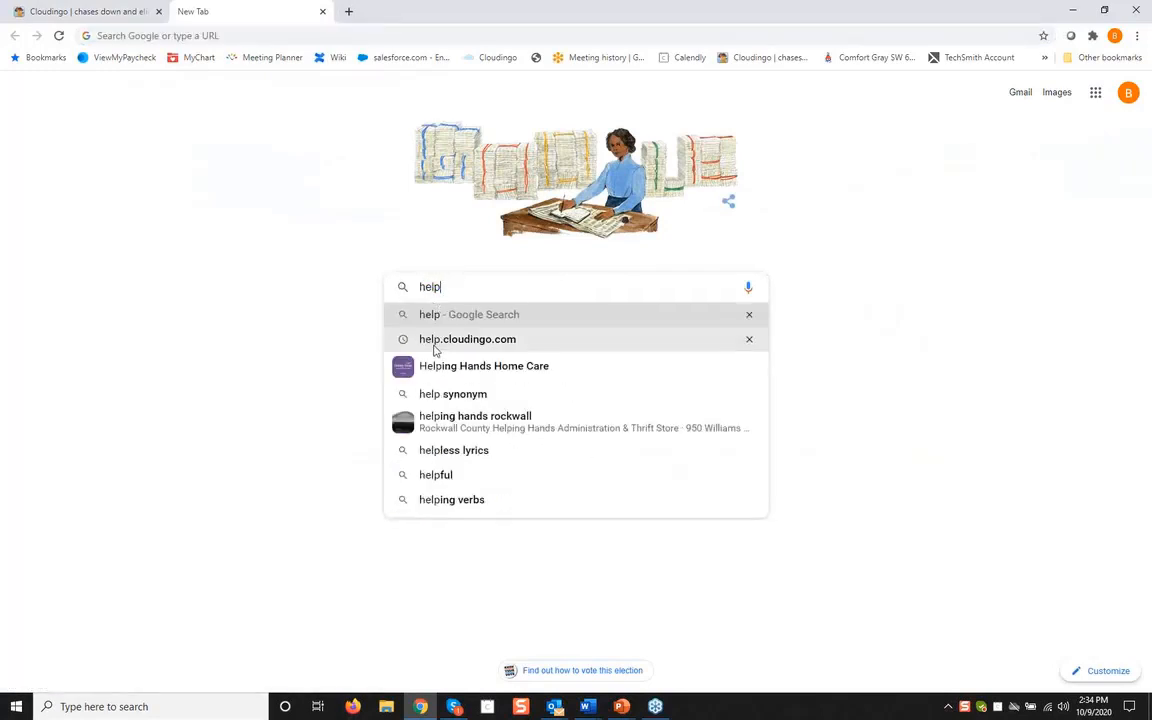
pyautogui.click(434, 343)
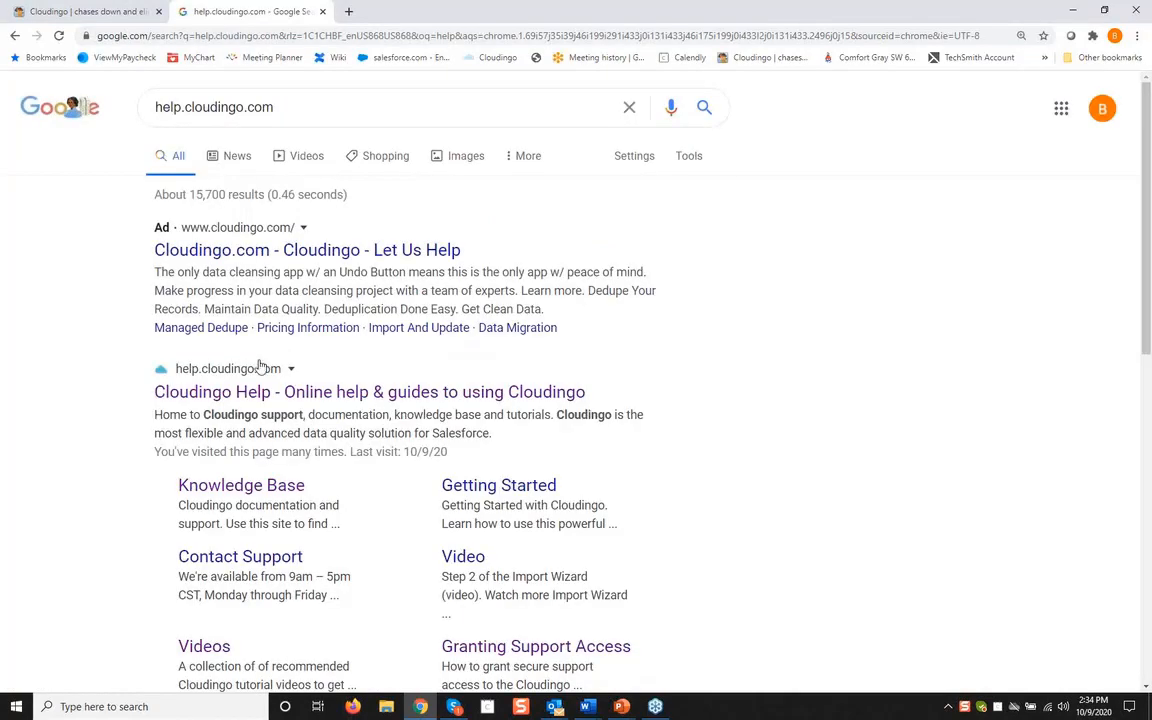
pyautogui.click(208, 397)
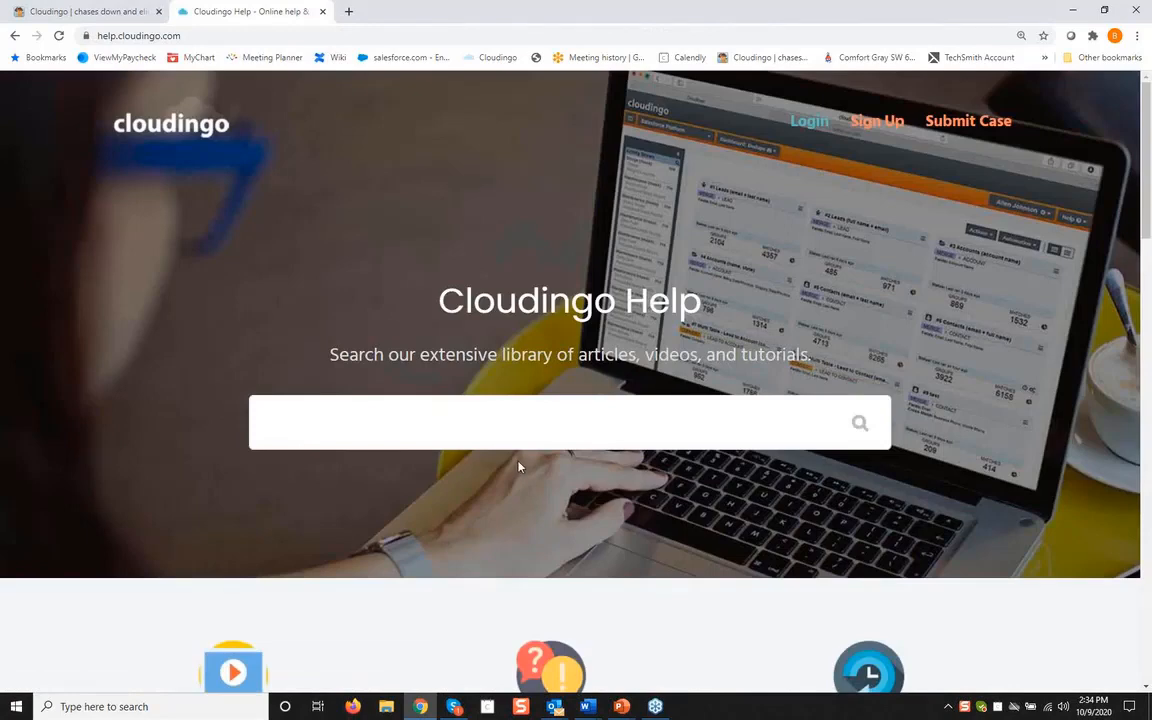
pyautogui.scroll(-2, 519, 466)
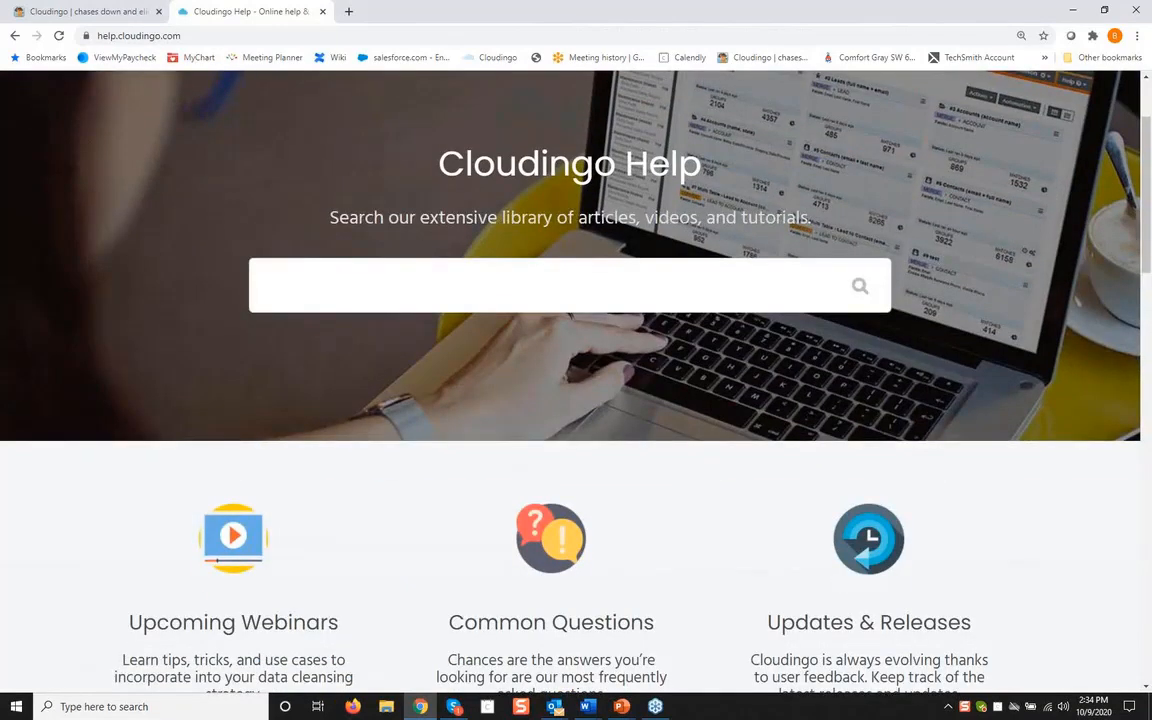